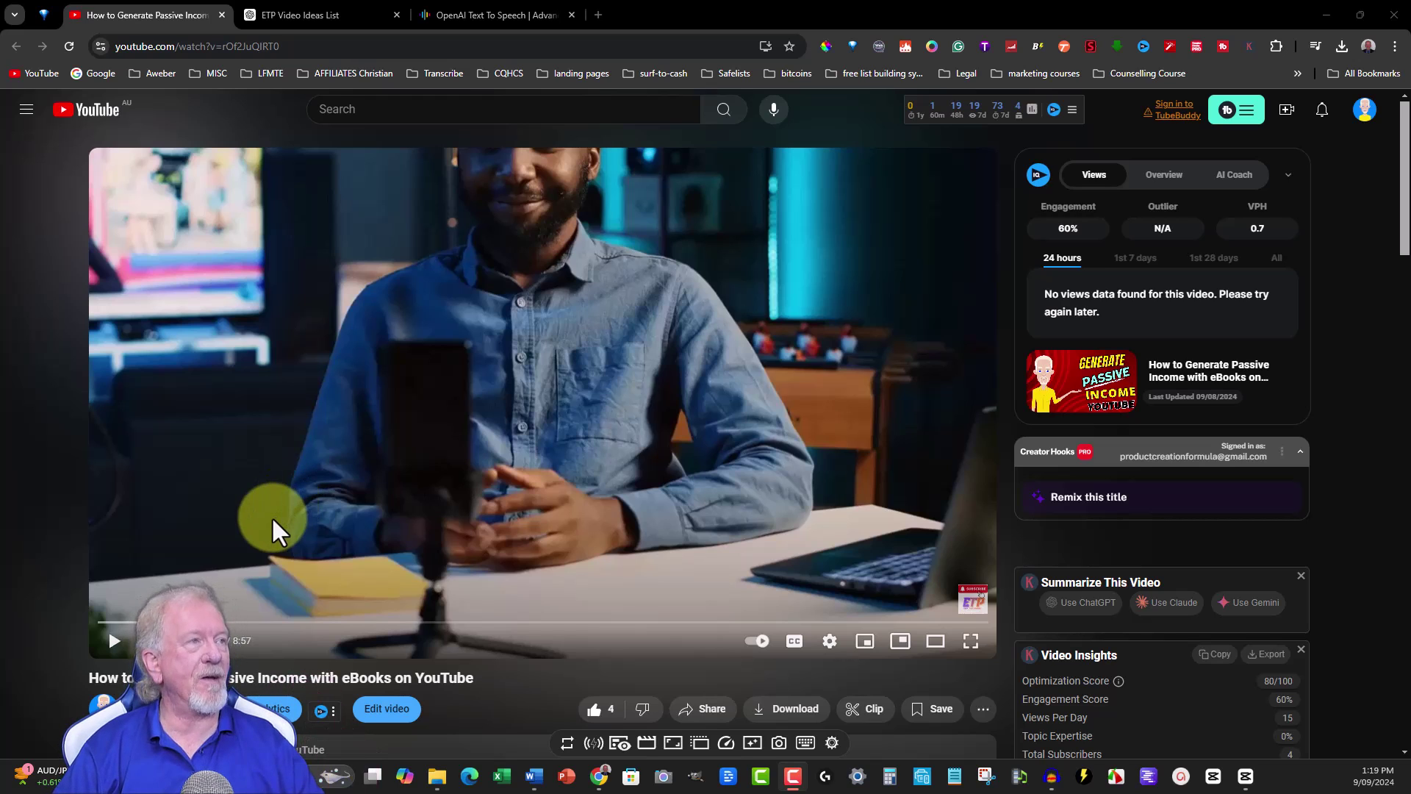
# Play the passive-income eBooks video on YouTube and pause it at 0:06.
pyautogui.click(491, 16)
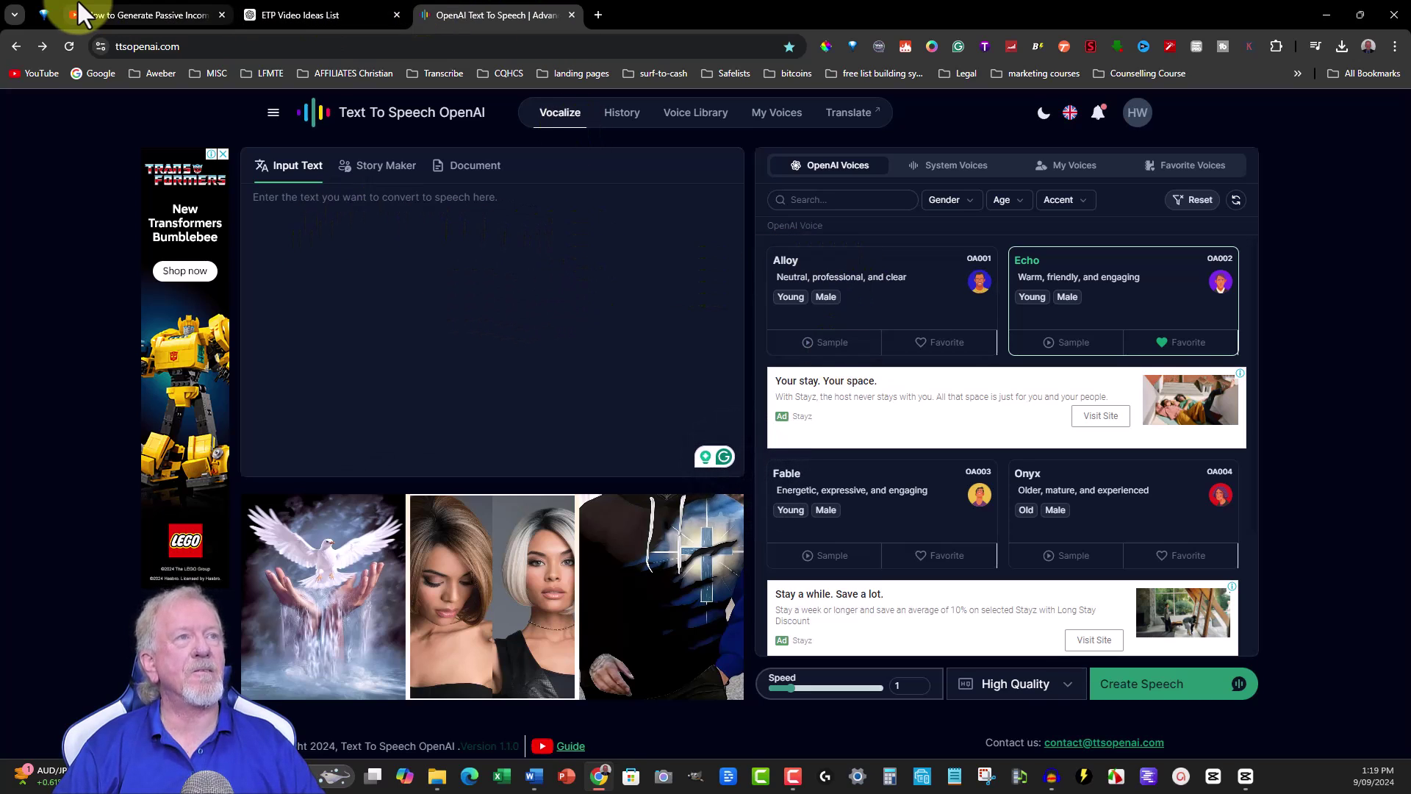
pyautogui.click(107, 16)
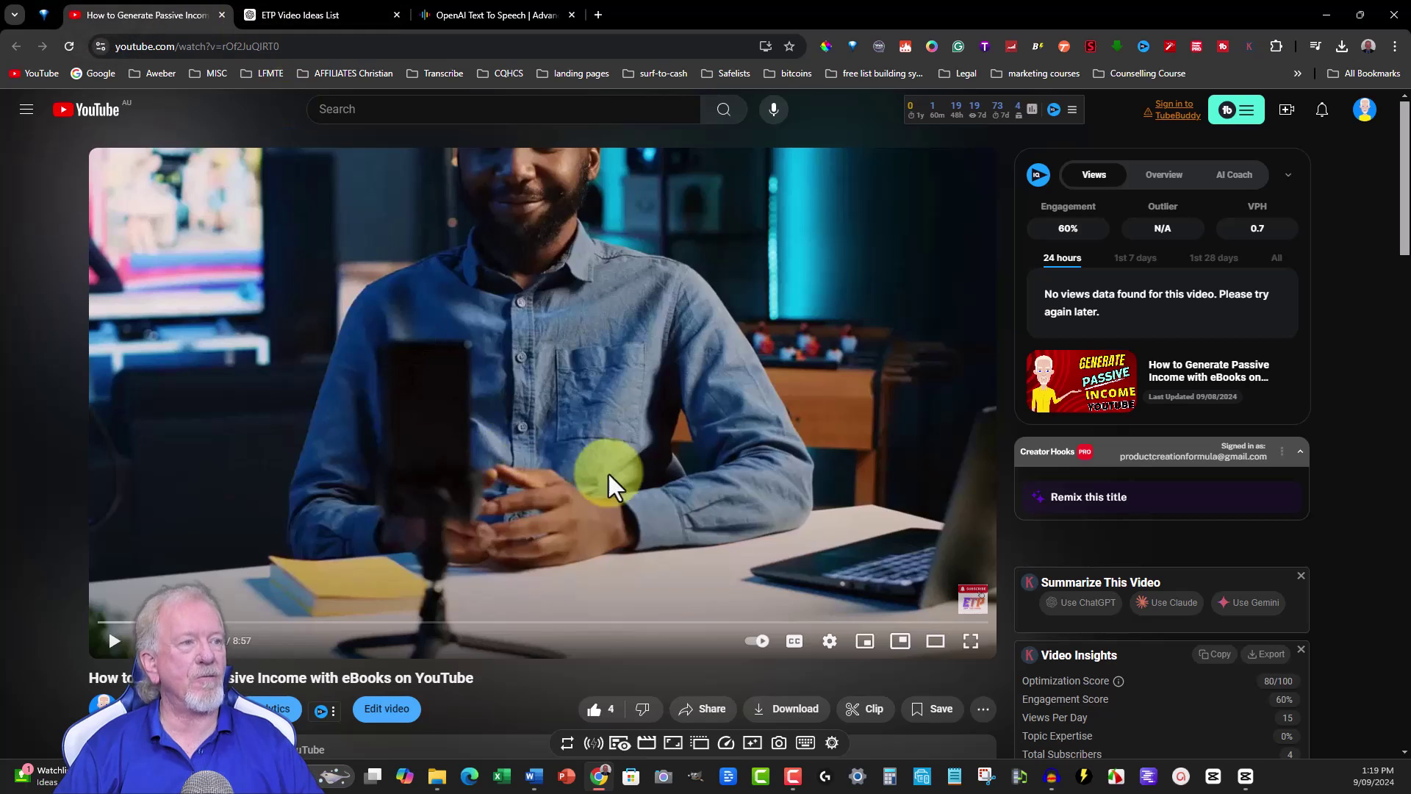
pyautogui.moveTo(116, 643)
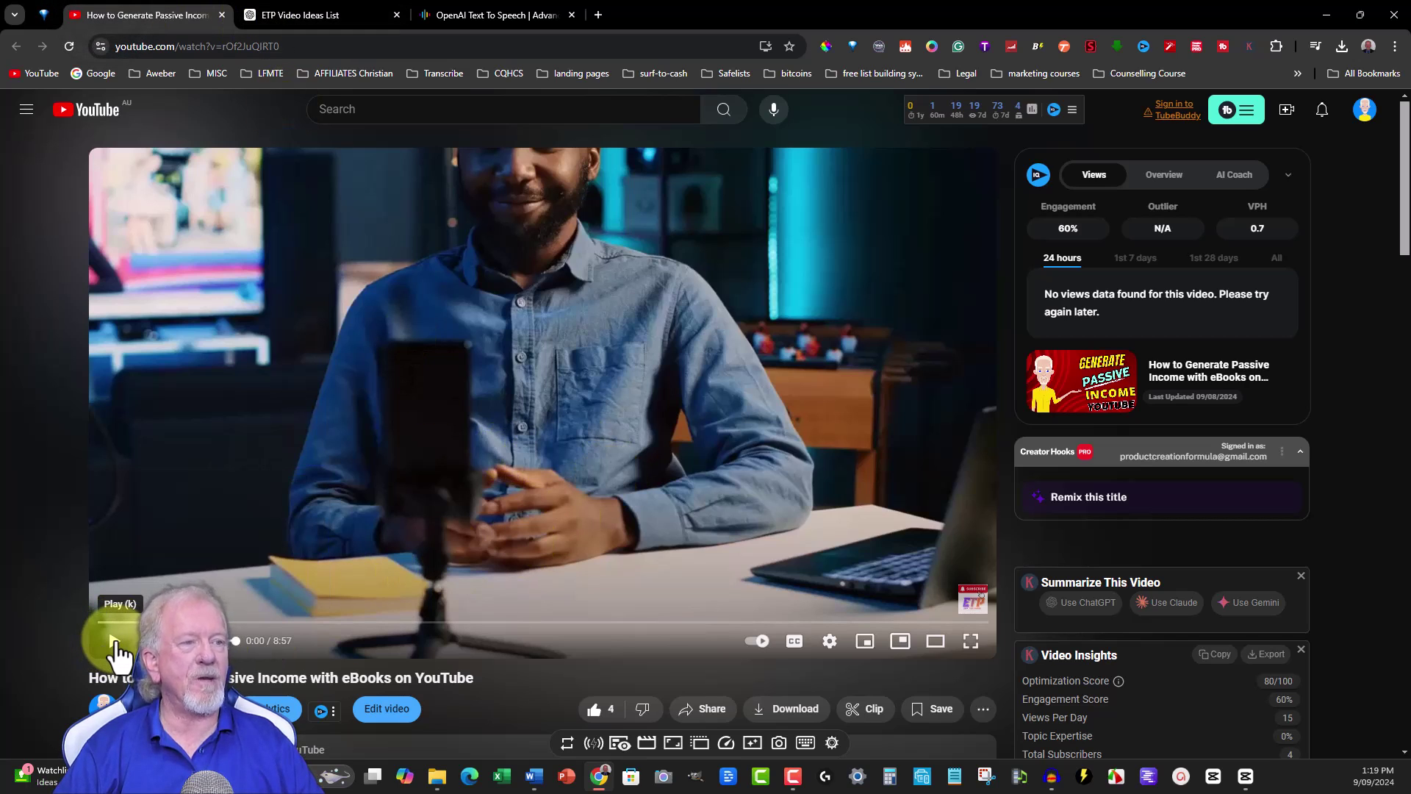
pyautogui.click(117, 656)
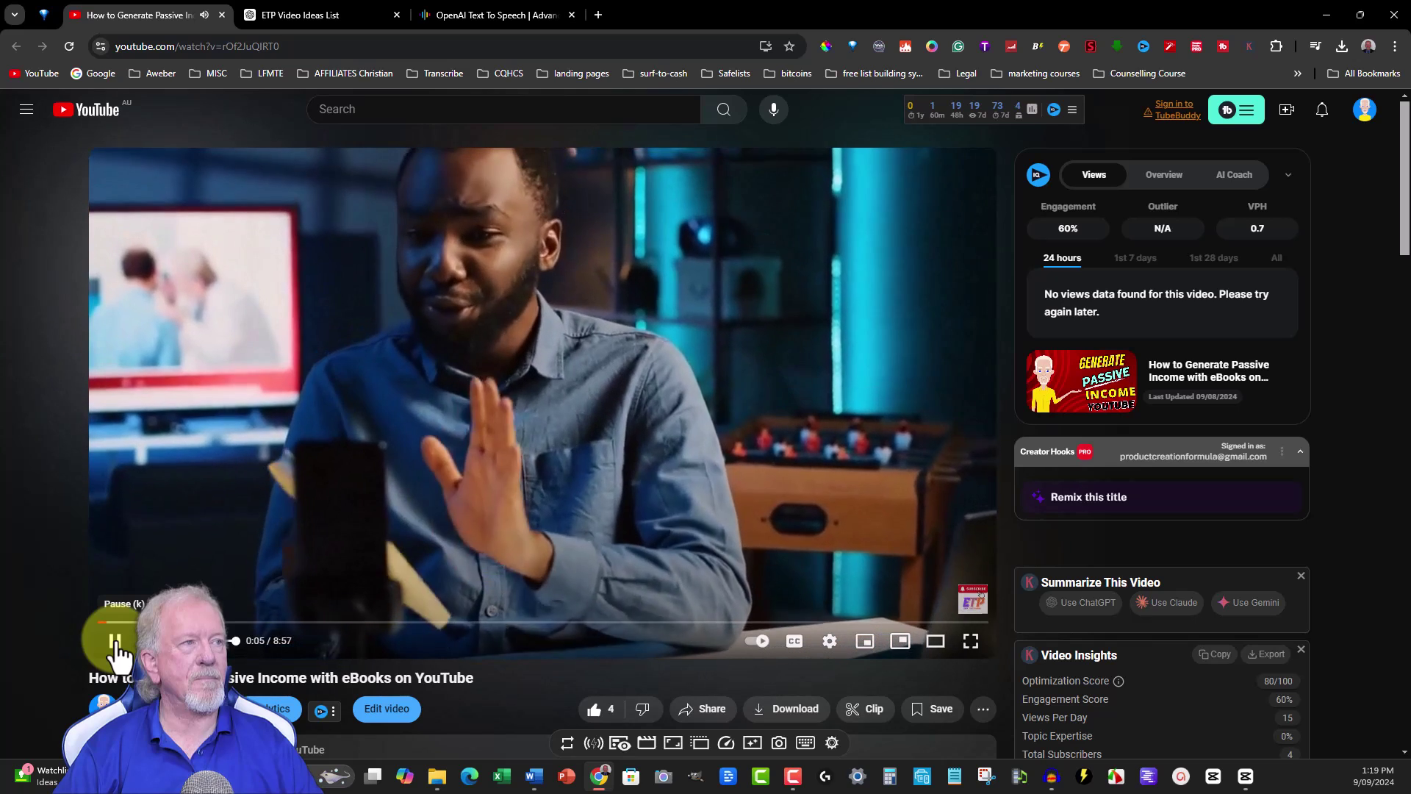
pyautogui.click(116, 642)
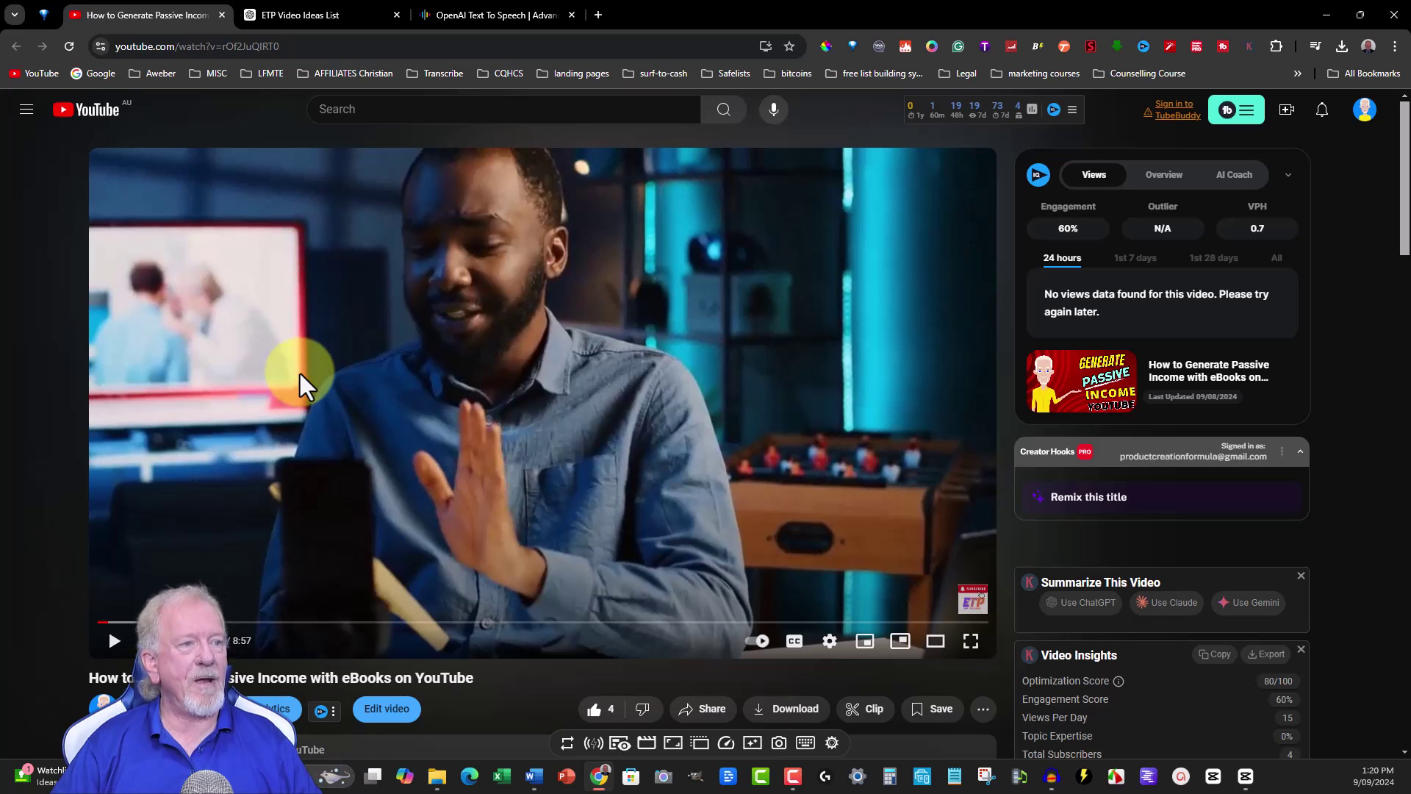
pyautogui.scroll(-1, 299, 371)
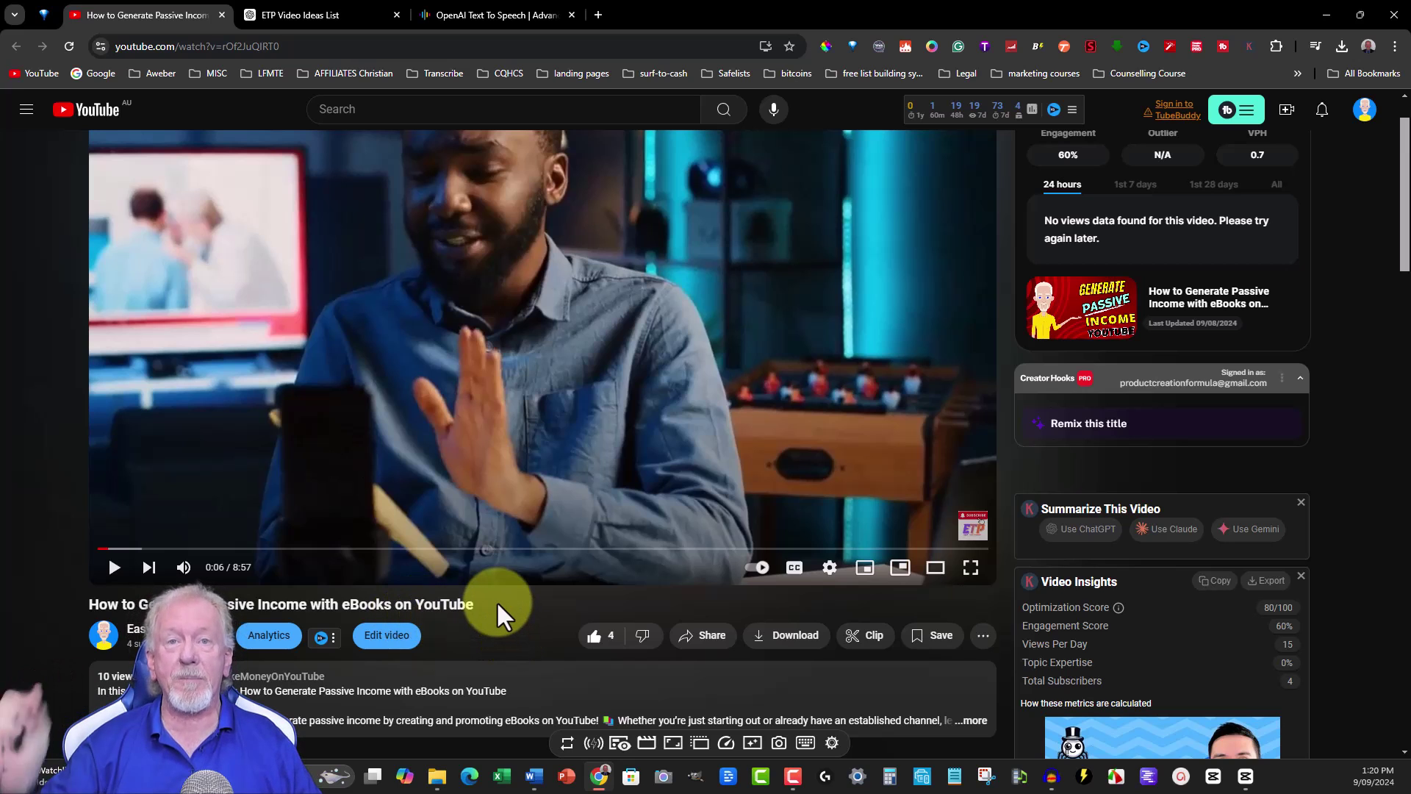
pyautogui.scroll(1, 497, 568)
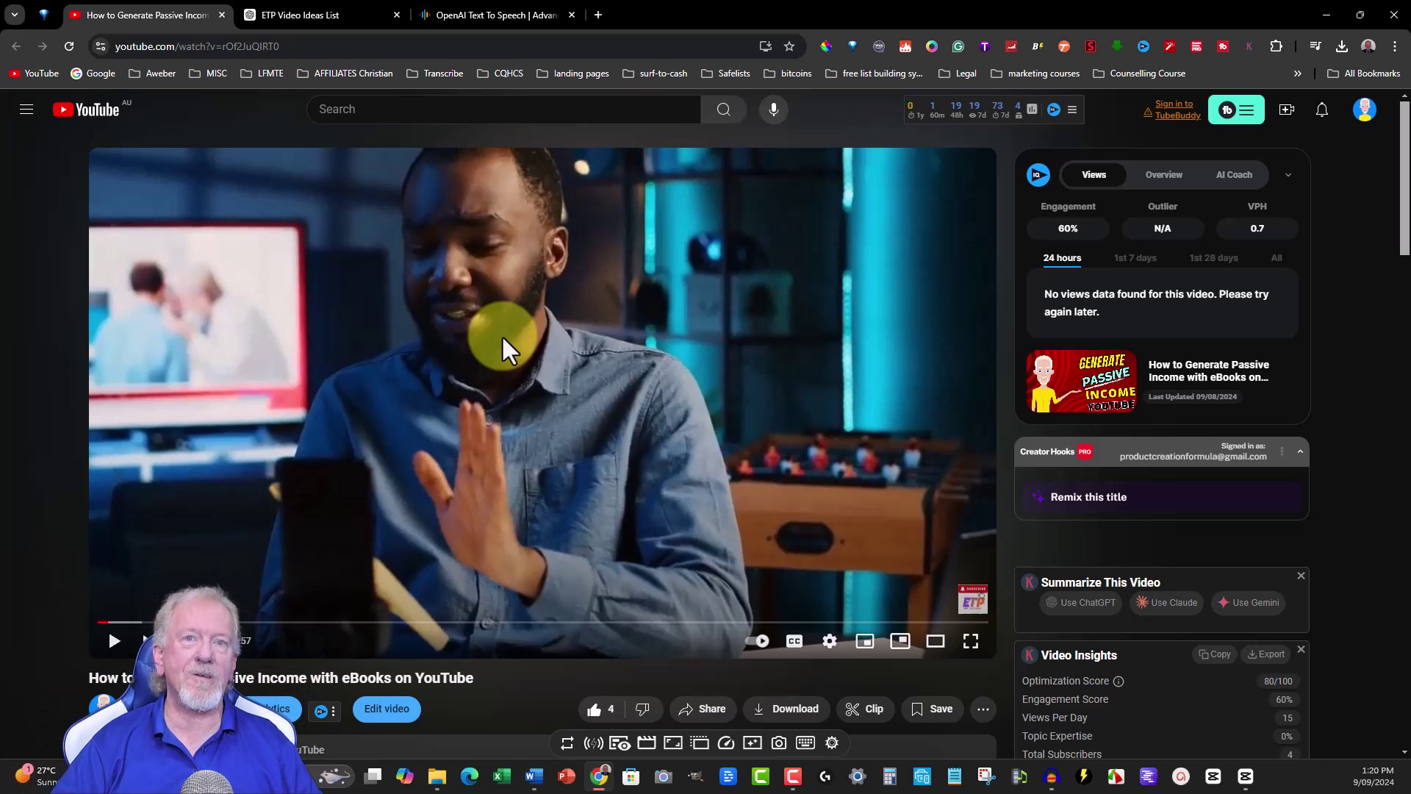
# Open the ETP Video Ideas List chat and bring up copy options for idea 1's title.
pyautogui.click(313, 17)
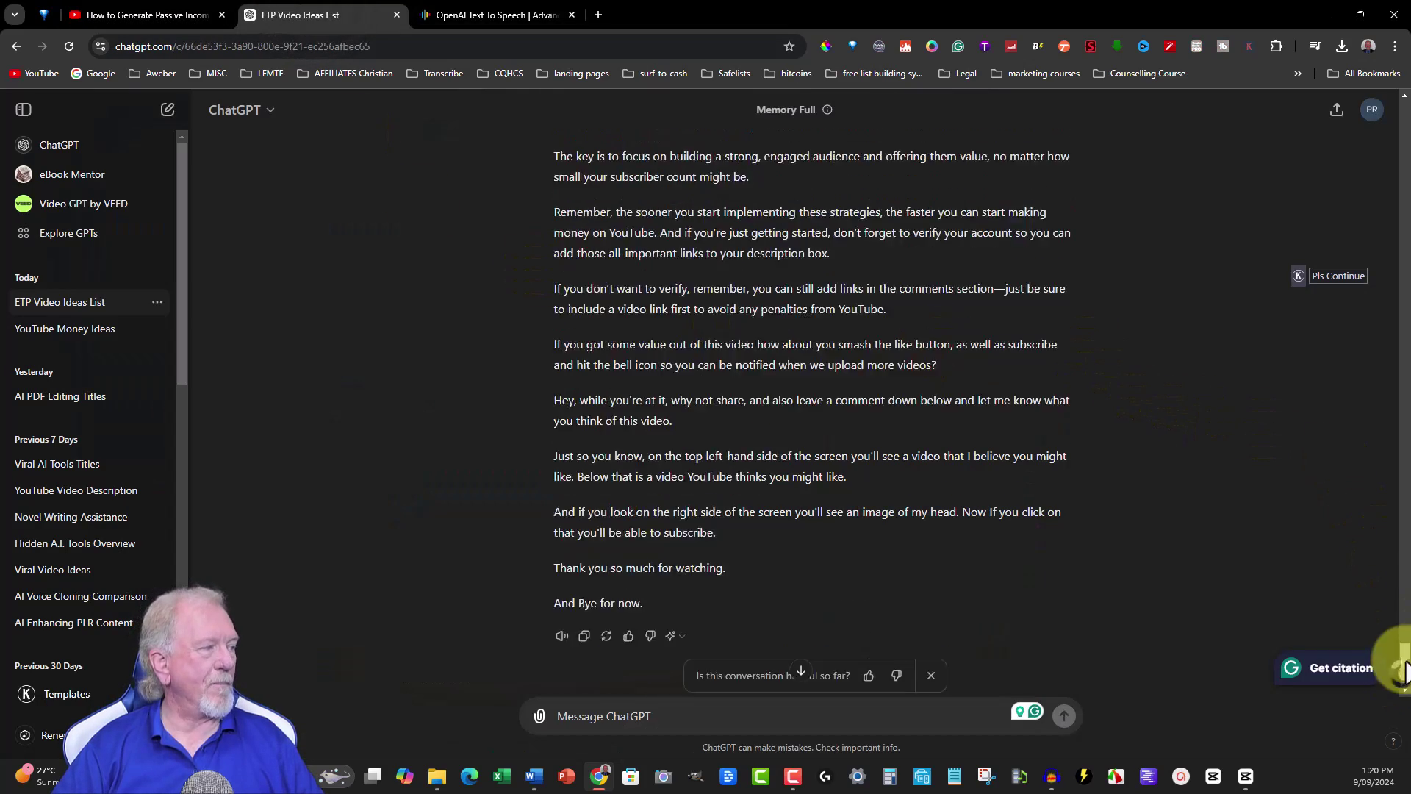
pyautogui.moveTo(1405, 692); pyautogui.dragTo(1367, 104)
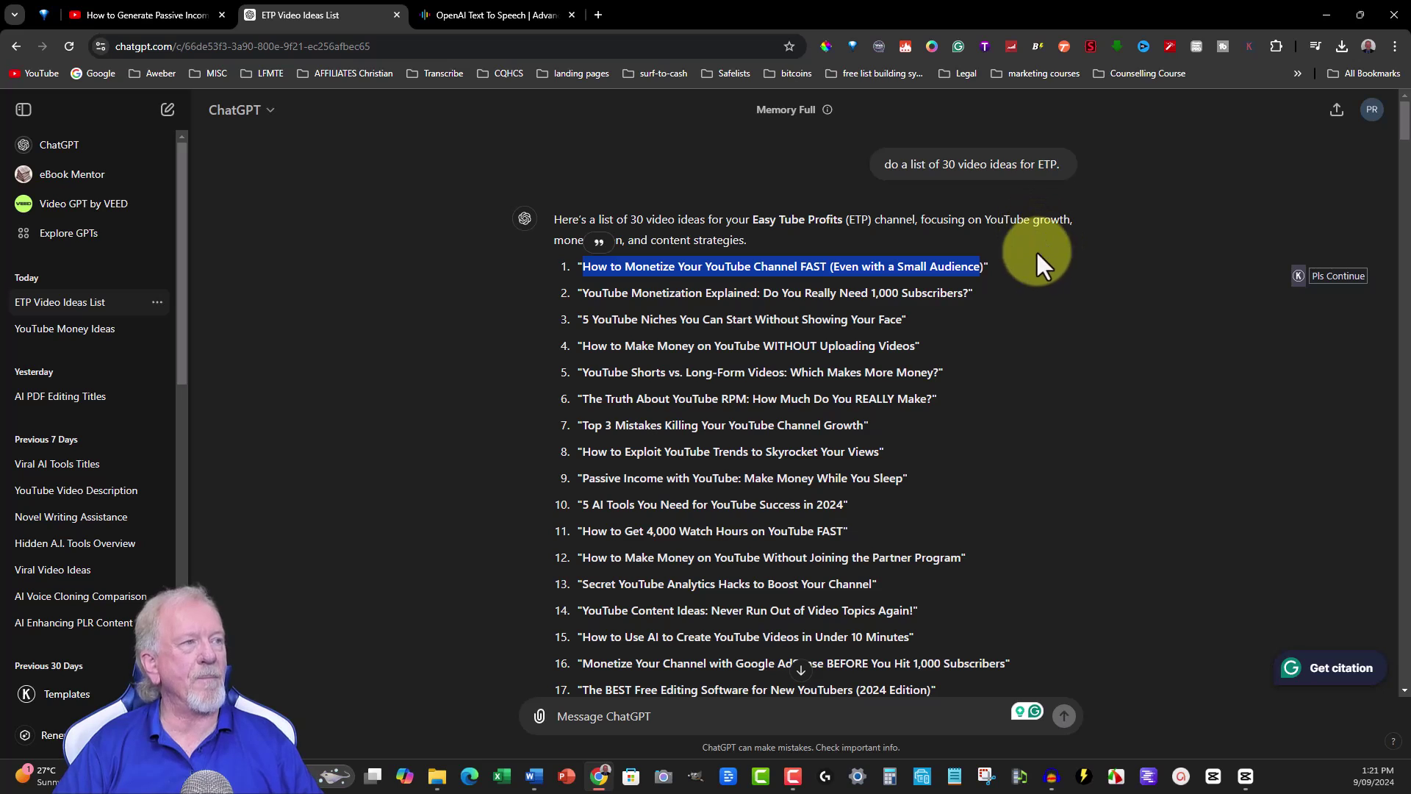
pyautogui.rightClick(962, 269)
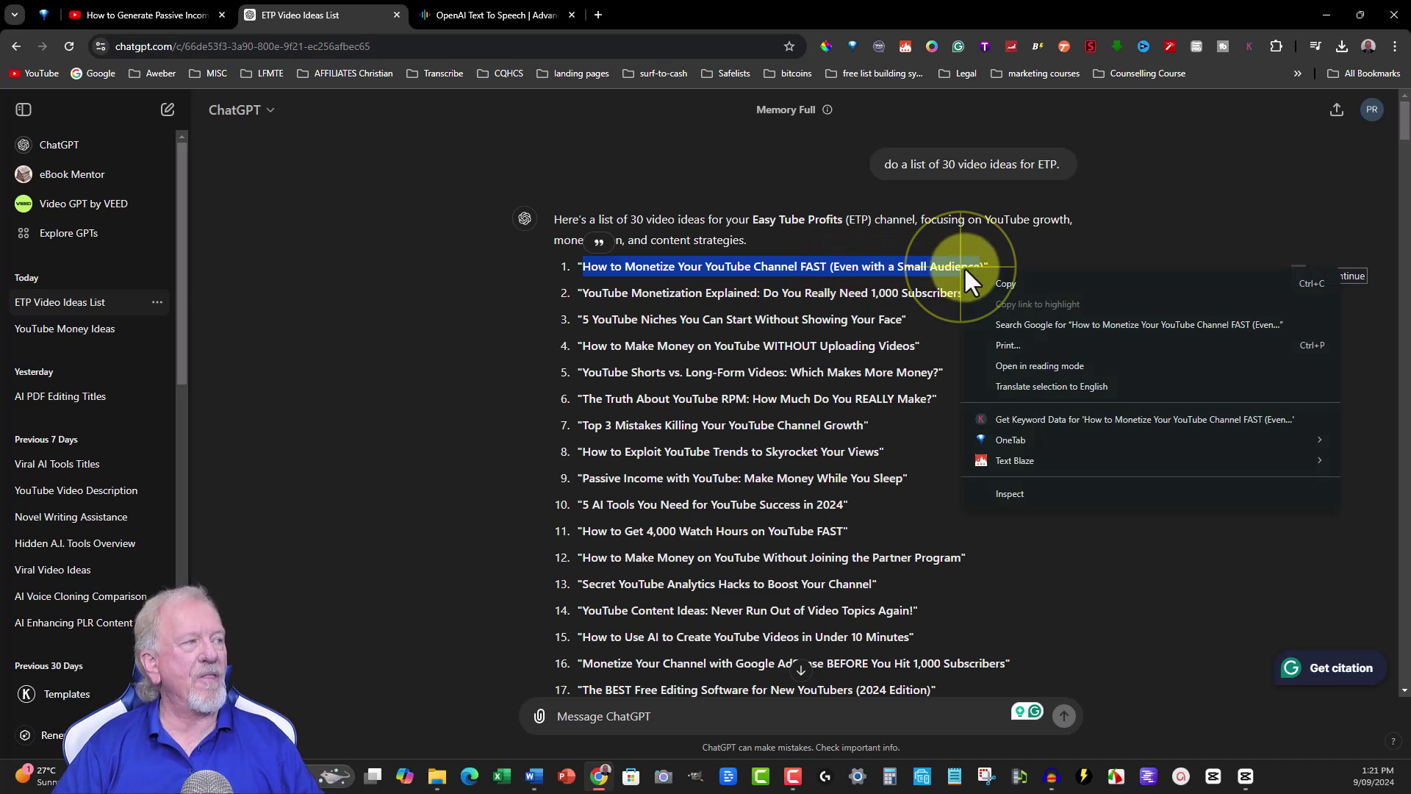
# Copy the first title, open One Touch (D:) > 1A YouTube ETP, and return to ChatGPT's script prompt.
pyautogui.click(1003, 282)
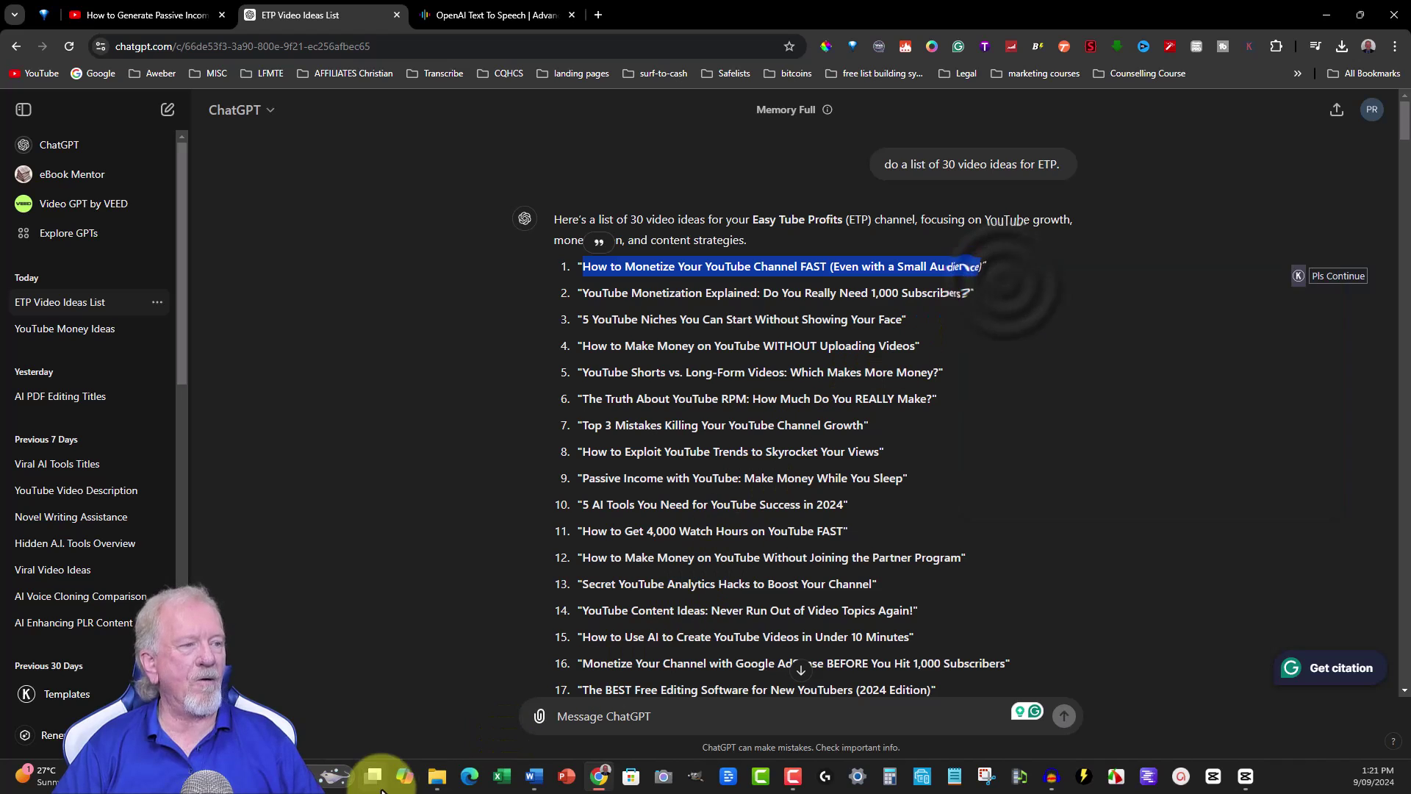
pyautogui.click(439, 777)
pyautogui.moveTo(437, 776)
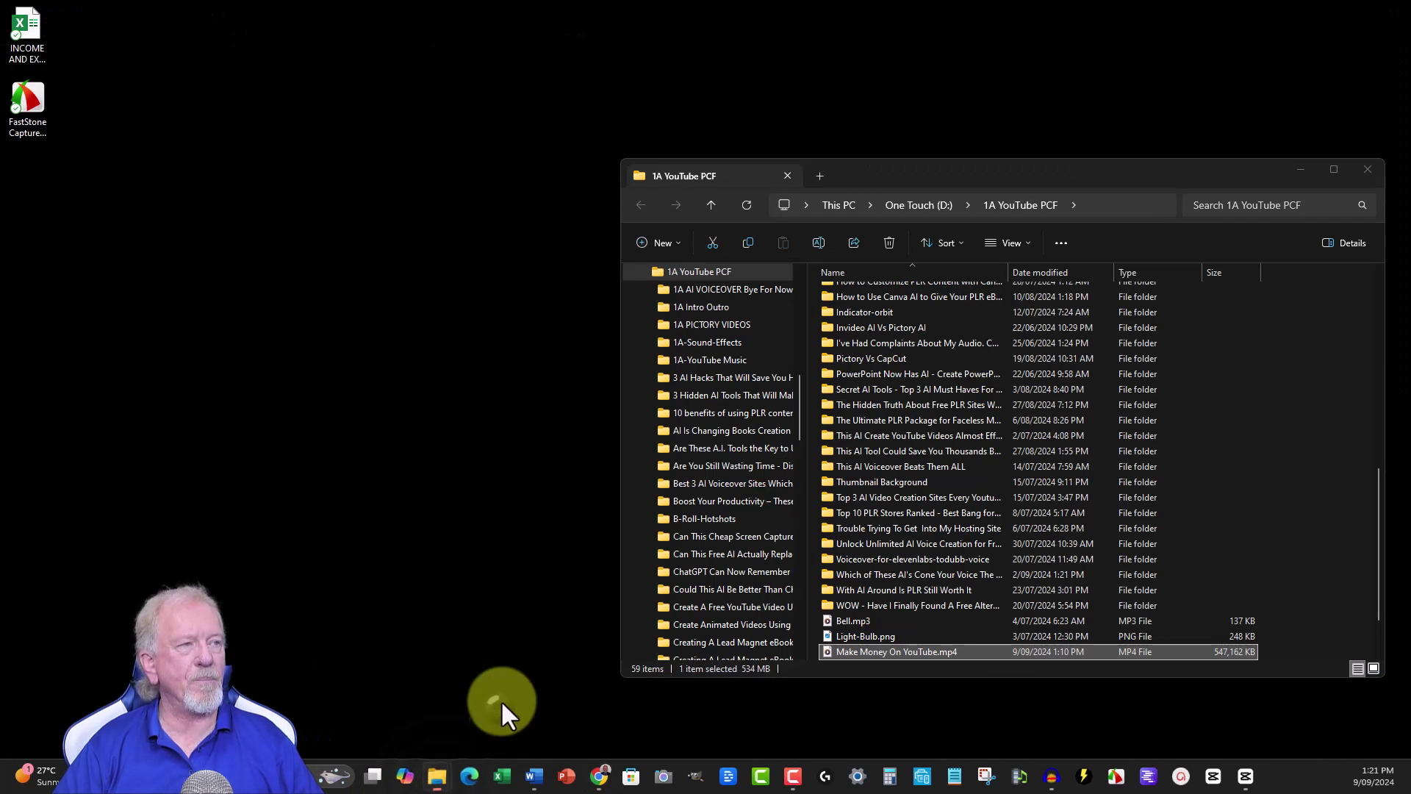
pyautogui.click(504, 708)
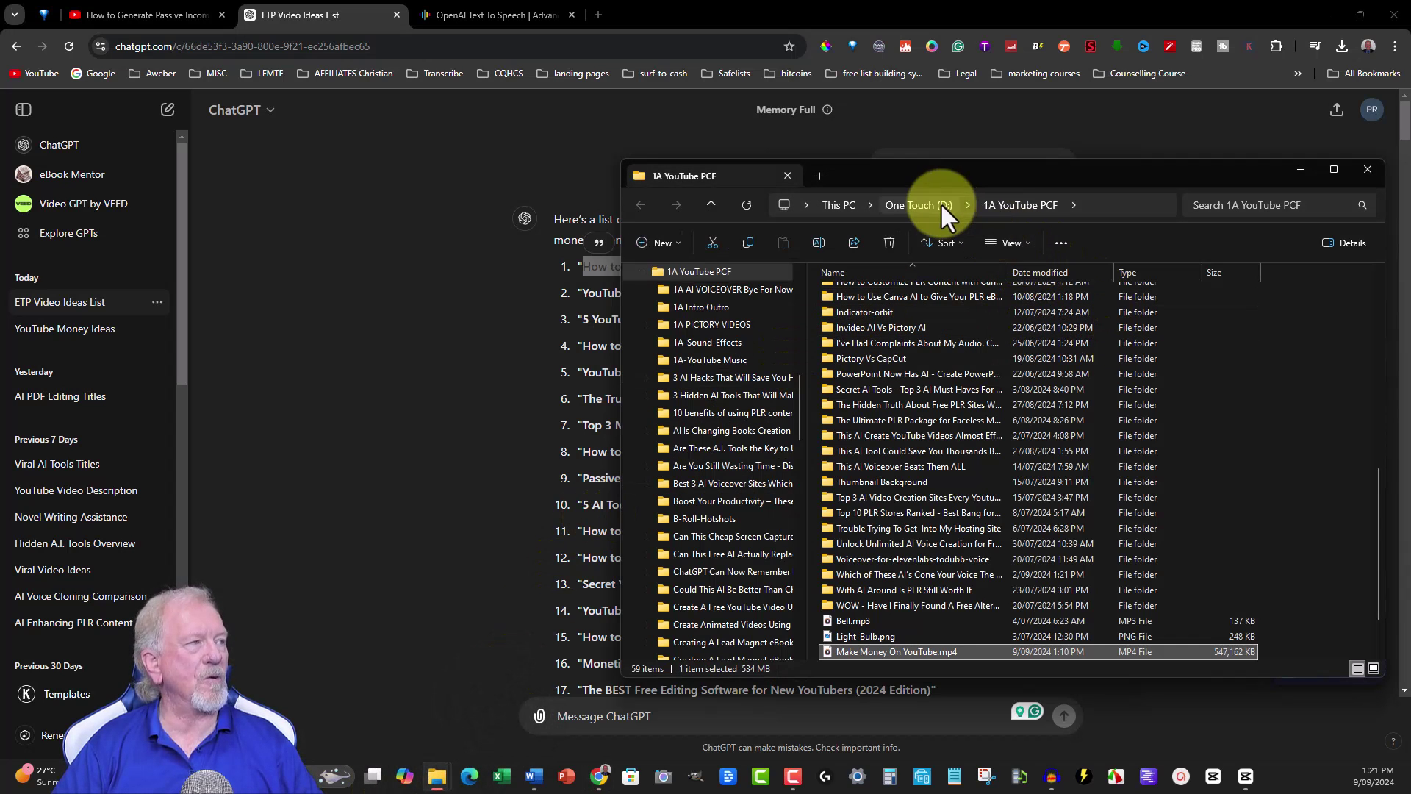
pyautogui.click(940, 205)
pyautogui.click(860, 368)
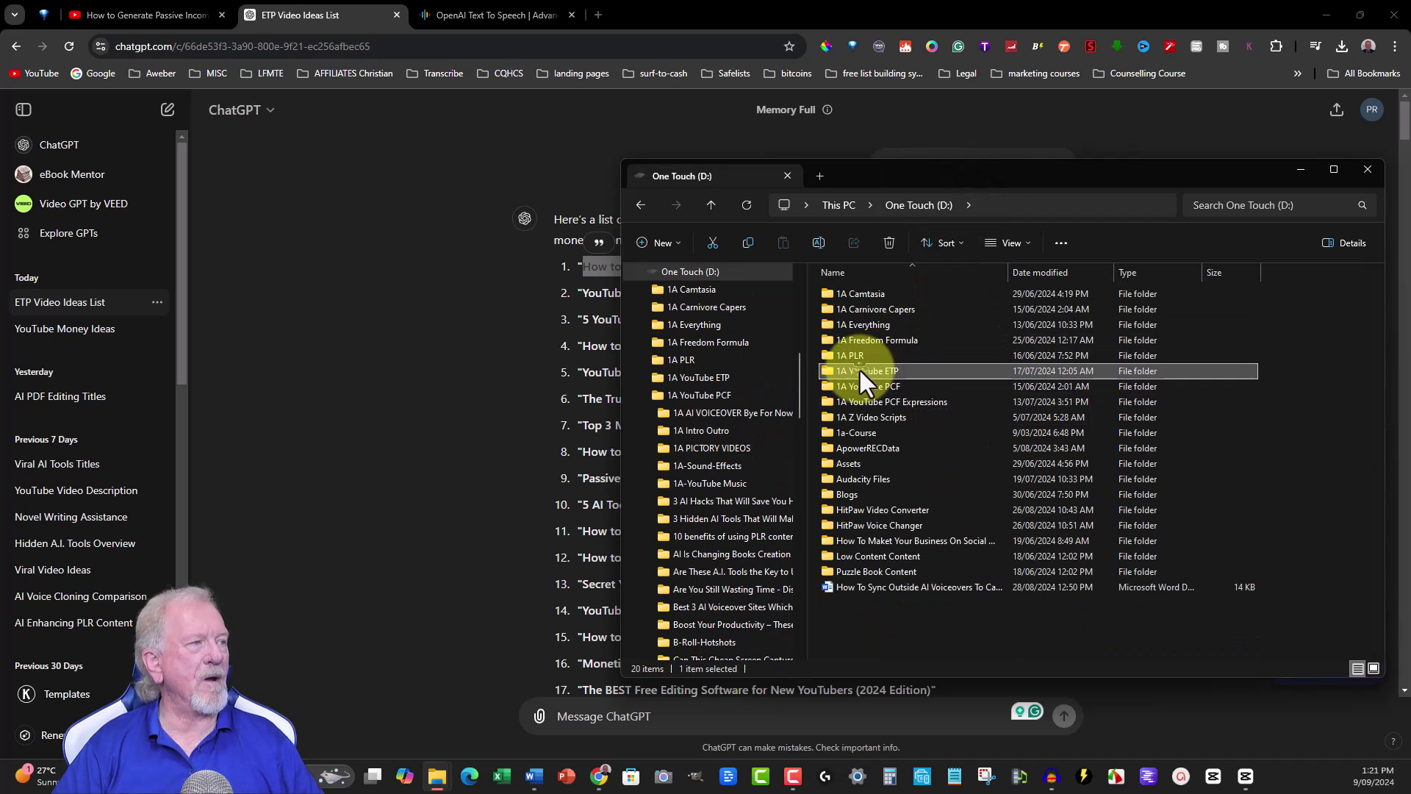
pyautogui.doubleClick(826, 371)
pyautogui.press('Return')
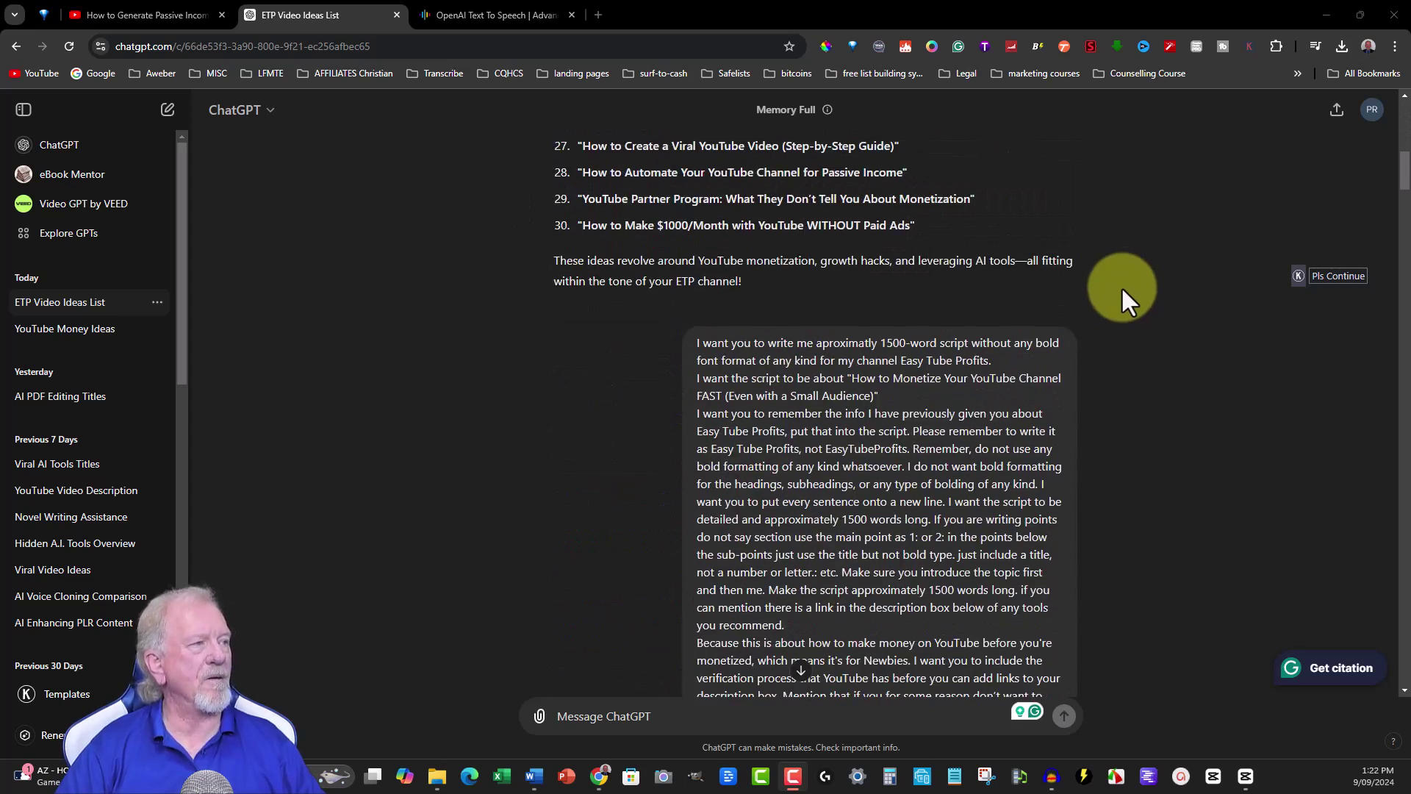
pyautogui.scroll(-1, 779, 301)
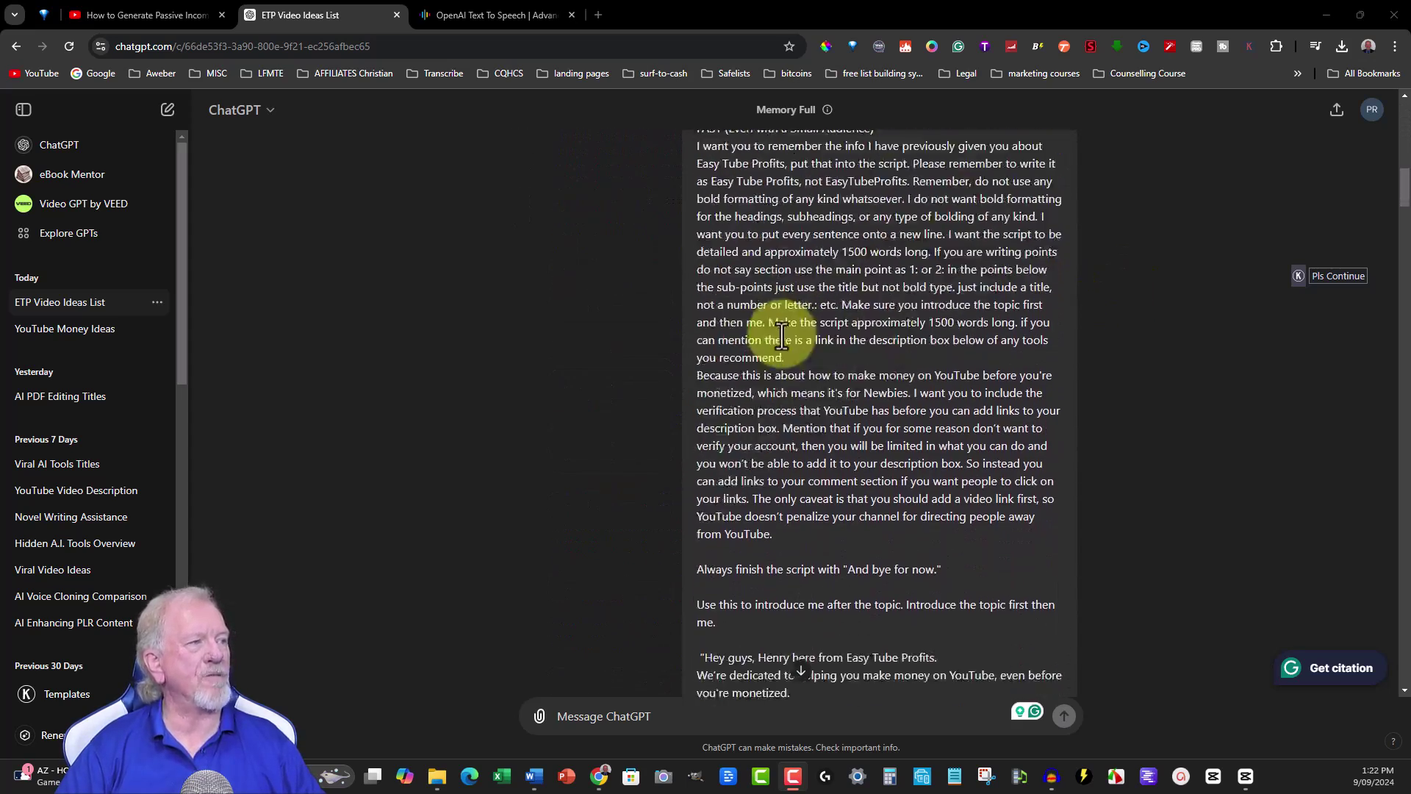
pyautogui.scroll(-1, 776, 308)
pyautogui.scroll(-1, 772, 318)
pyautogui.scroll(-2, 768, 325)
pyautogui.scroll(-1, 768, 326)
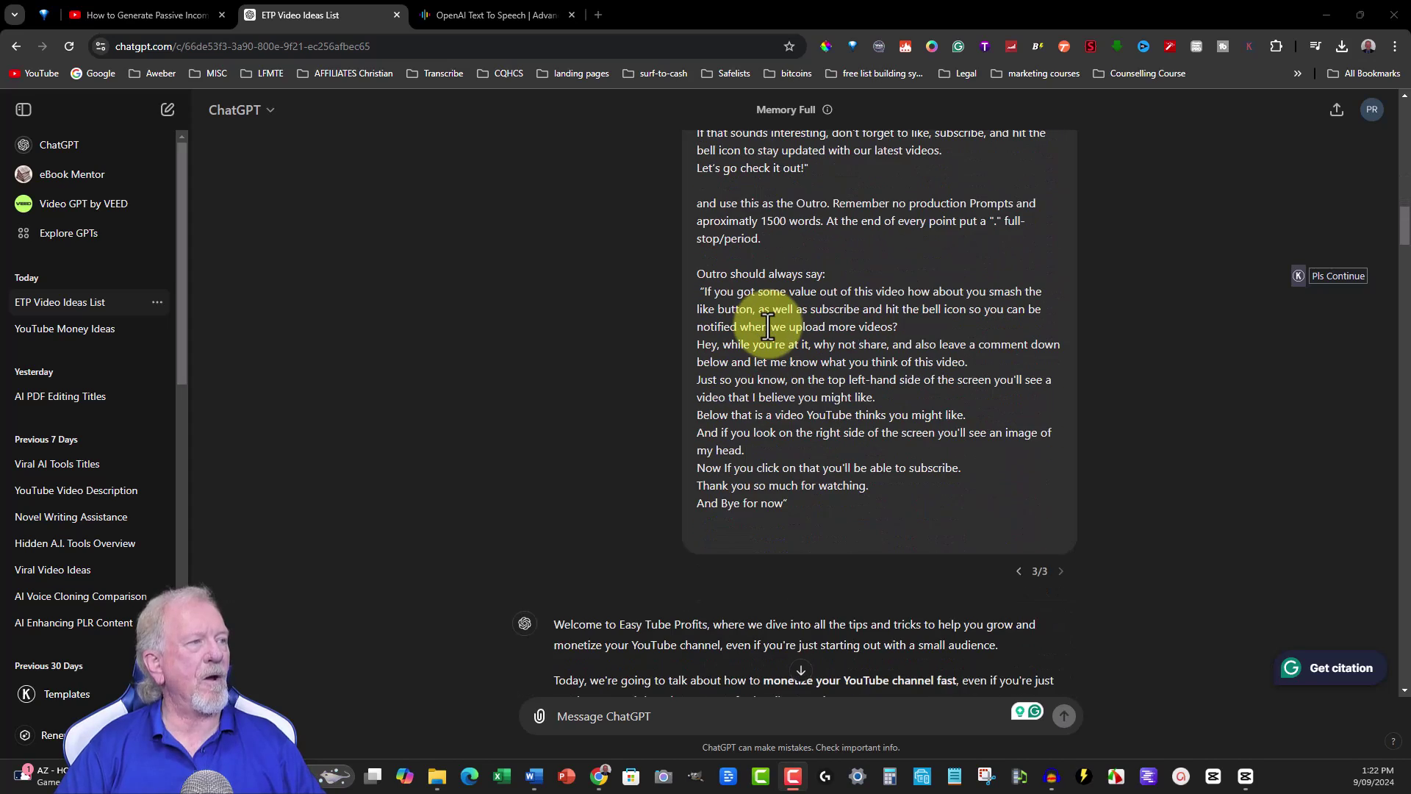
pyautogui.scroll(-1, 769, 325)
pyautogui.scroll(2, 769, 326)
pyautogui.scroll(5, 765, 315)
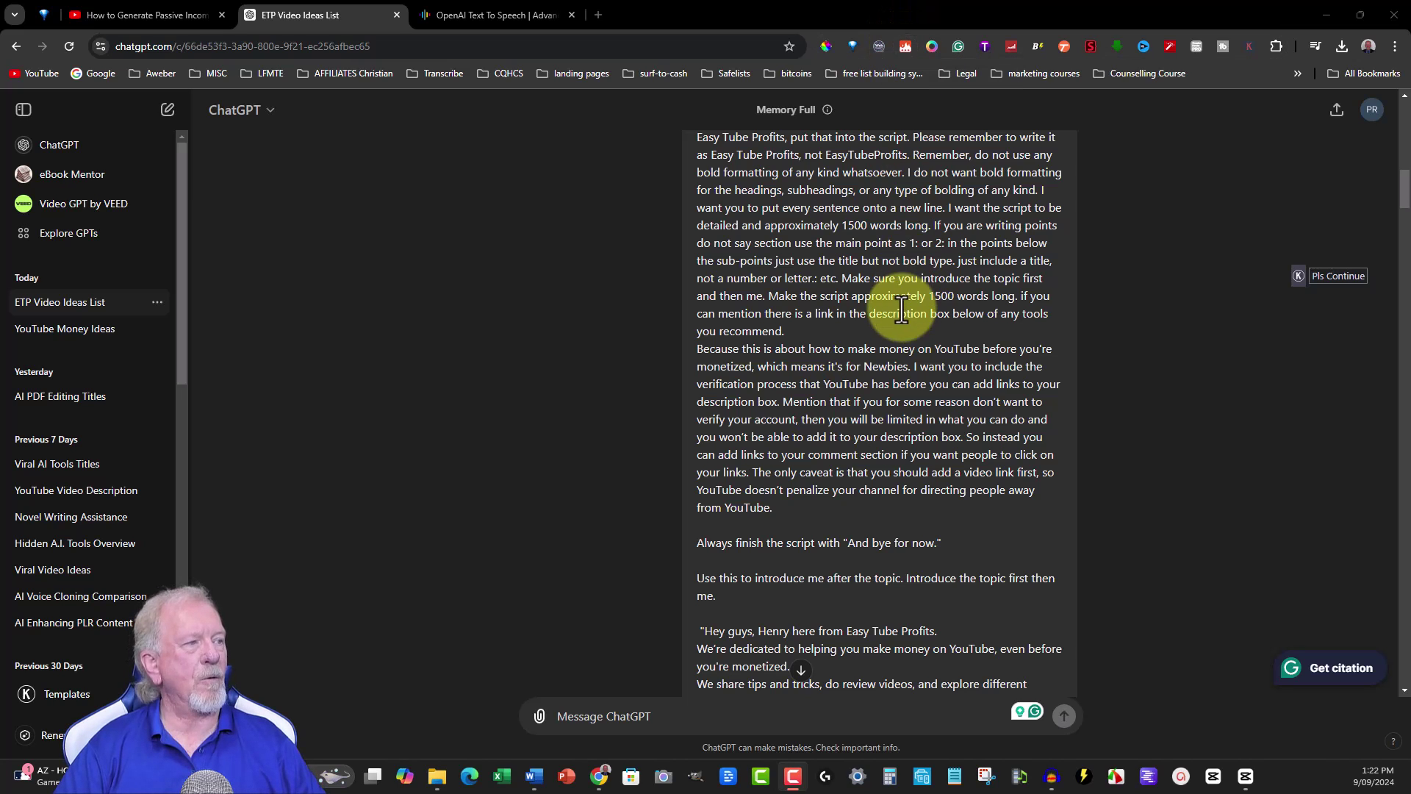
pyautogui.scroll(-1, 871, 353)
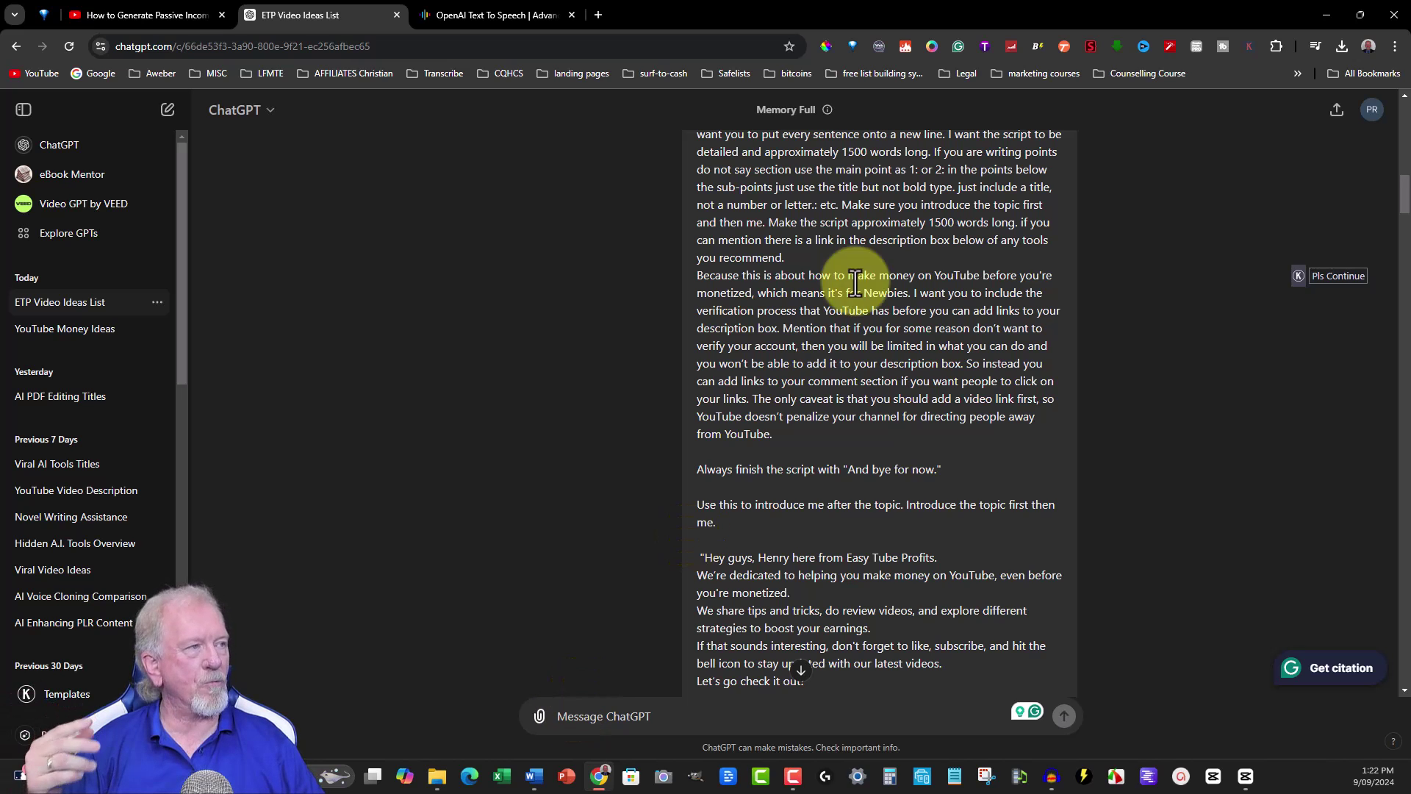
pyautogui.scroll(-10, 826, 431)
pyautogui.scroll(-5, 826, 416)
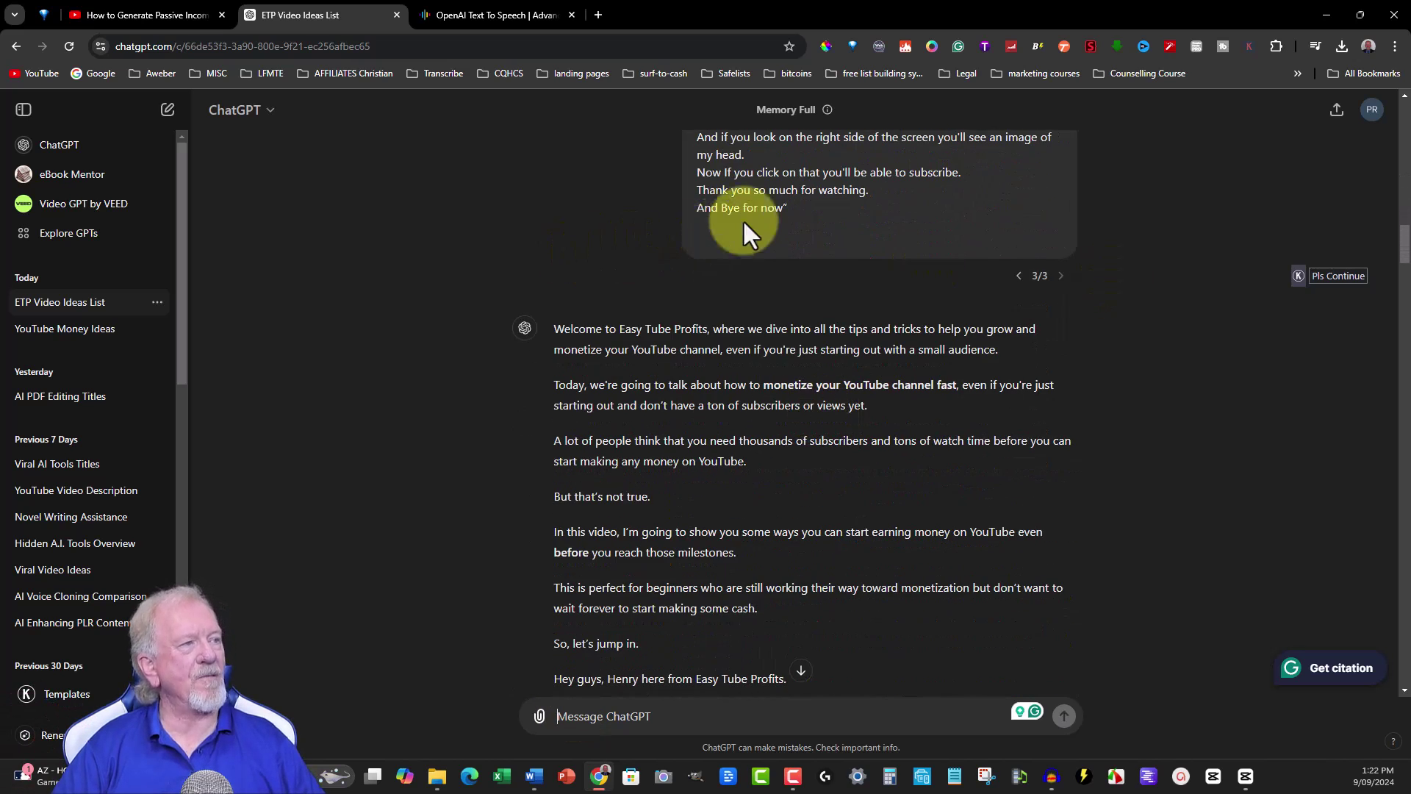
pyautogui.scroll(-2, 670, 289)
pyautogui.scroll(-3, 669, 289)
pyautogui.scroll(-2, 669, 290)
pyautogui.scroll(-5, 669, 289)
pyautogui.scroll(-5, 670, 288)
pyautogui.scroll(-5, 669, 289)
pyautogui.scroll(-5, 670, 289)
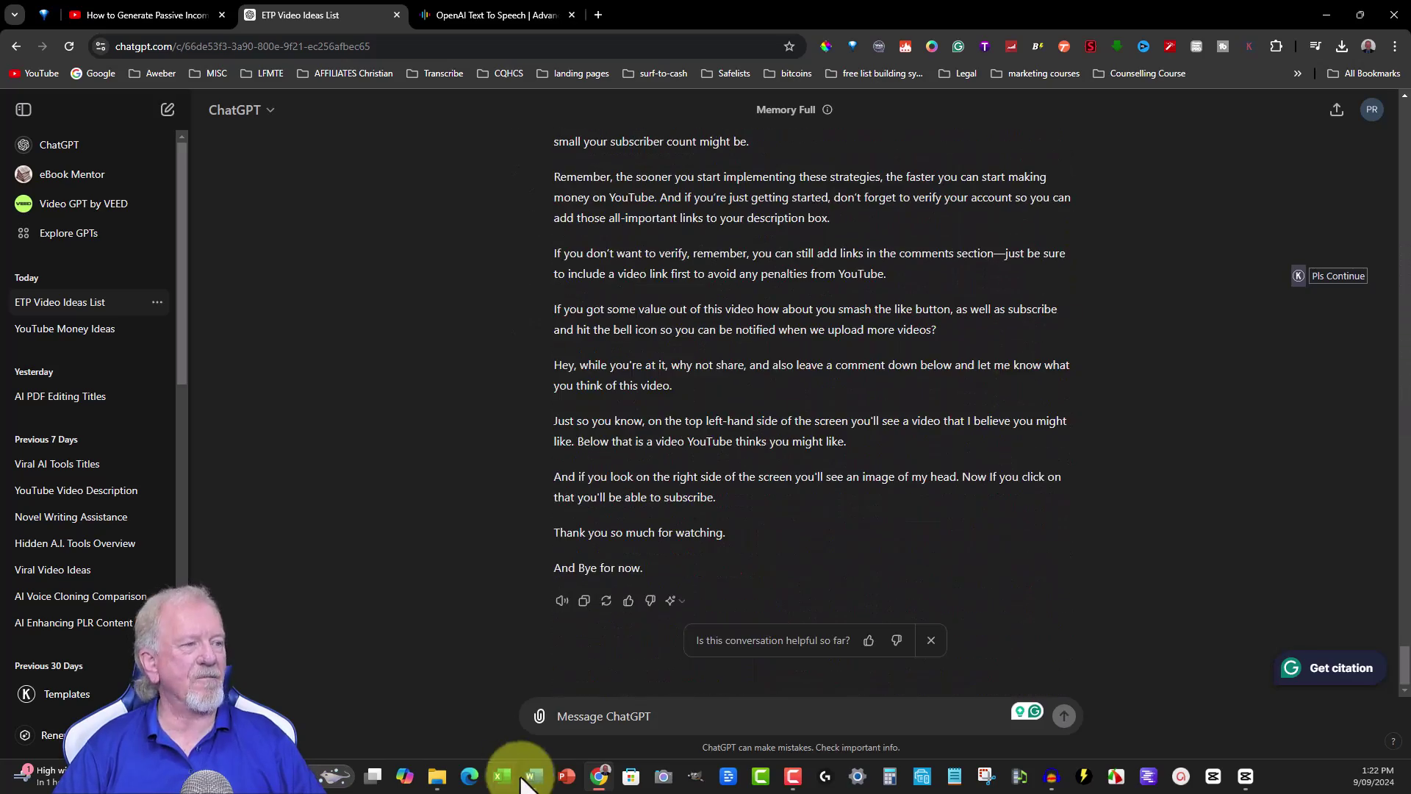
# Copy the Word script from the opening 'Welcome' line through 'from the platform.'.
pyautogui.click(534, 772)
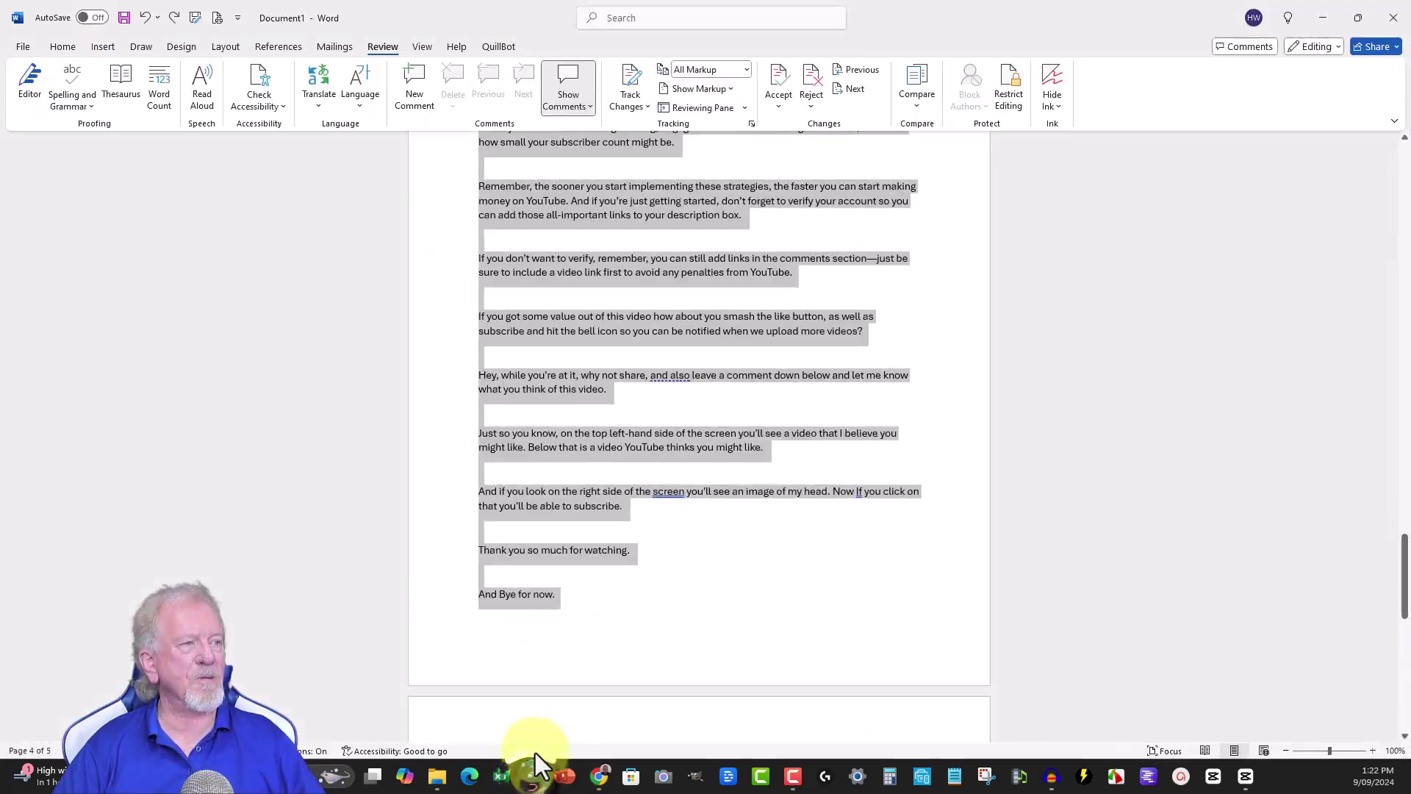
pyautogui.click(666, 471)
pyautogui.scroll(5, 1047, 375)
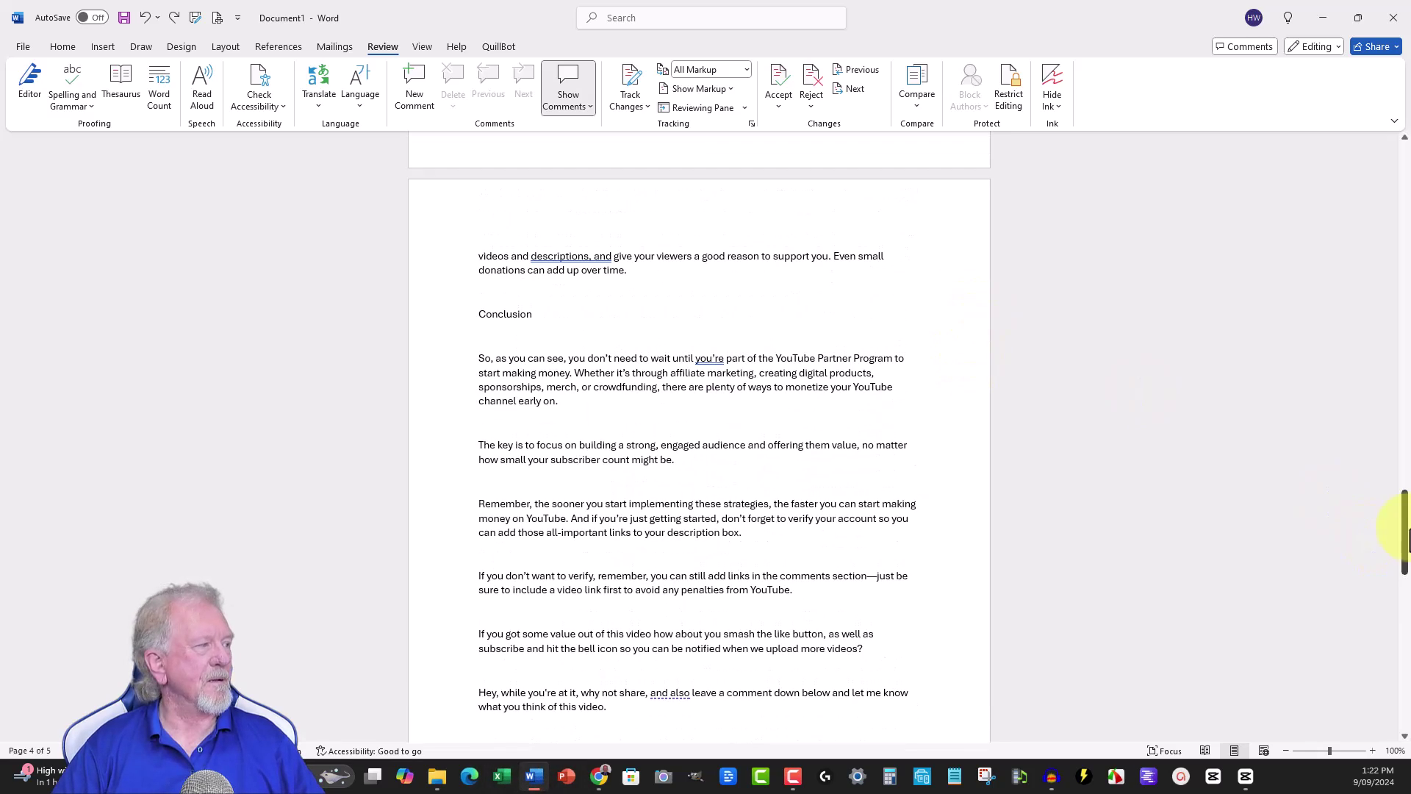
pyautogui.moveTo(1405, 537); pyautogui.dragTo(1404, 158)
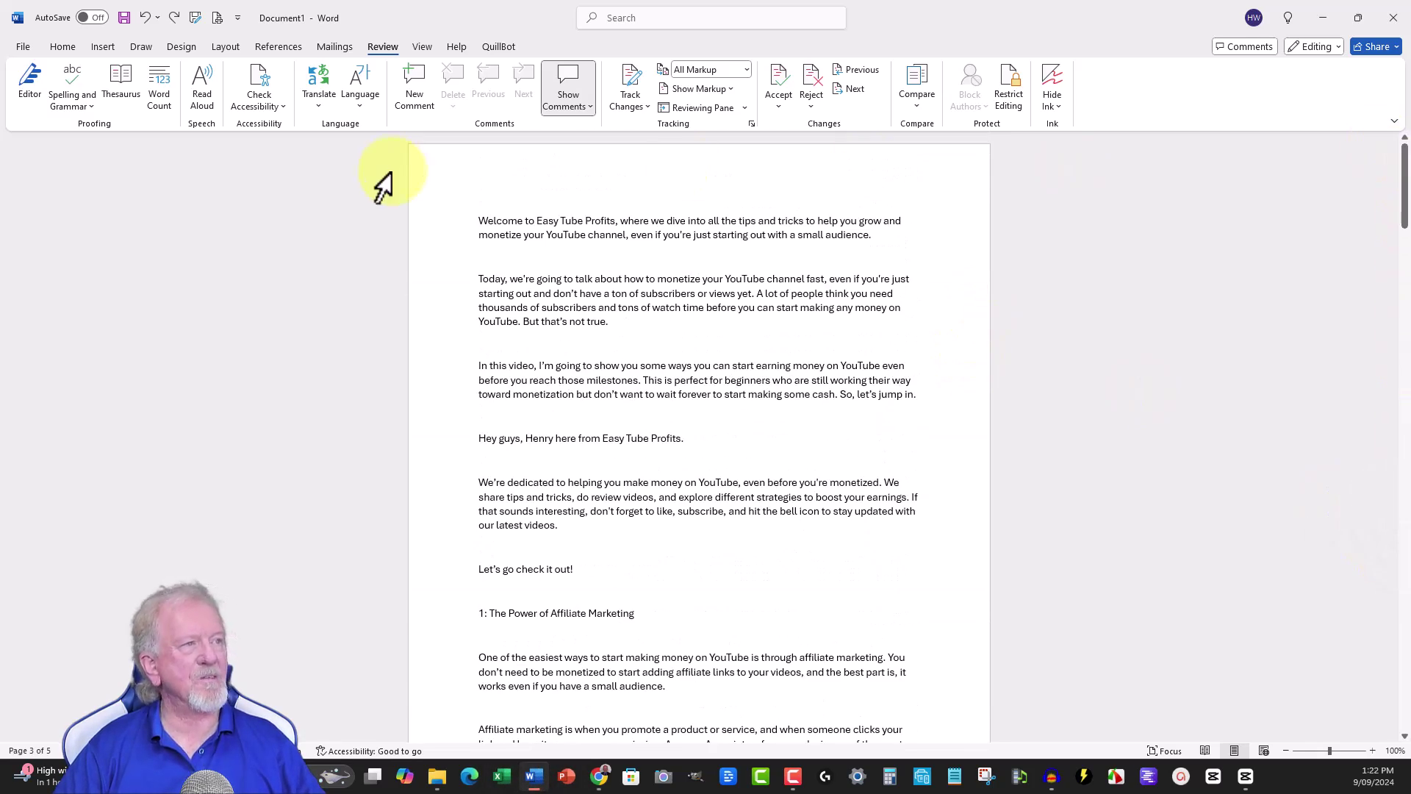
pyautogui.click(502, 223)
pyautogui.moveTo(478, 223); pyautogui.dragTo(911, 368)
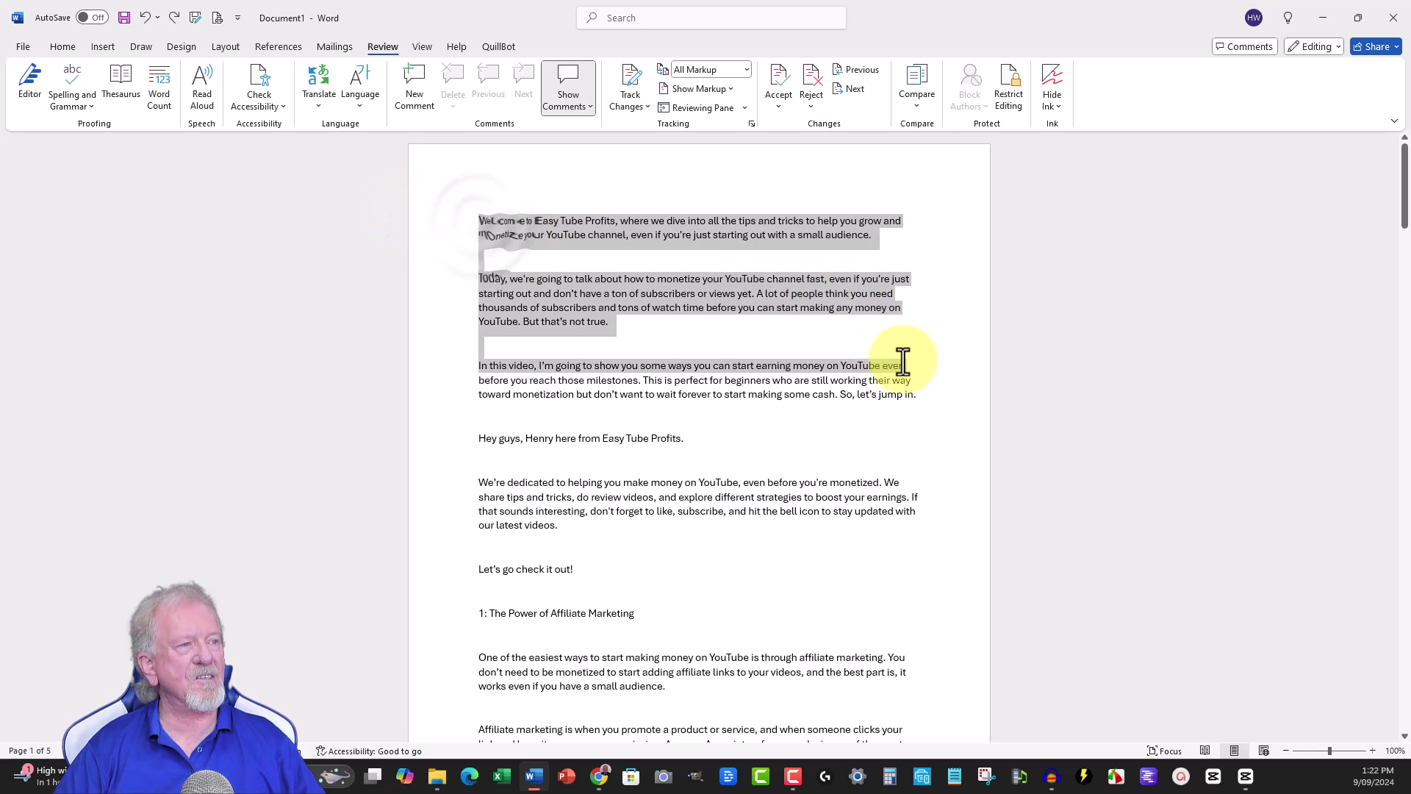
pyautogui.scroll(-3, 914, 368)
pyautogui.scroll(-3, 914, 367)
pyautogui.scroll(-3, 914, 367)
pyautogui.scroll(-3, 914, 368)
pyautogui.moveTo(914, 367); pyautogui.dragTo(936, 476)
pyautogui.scroll(-3, 915, 398)
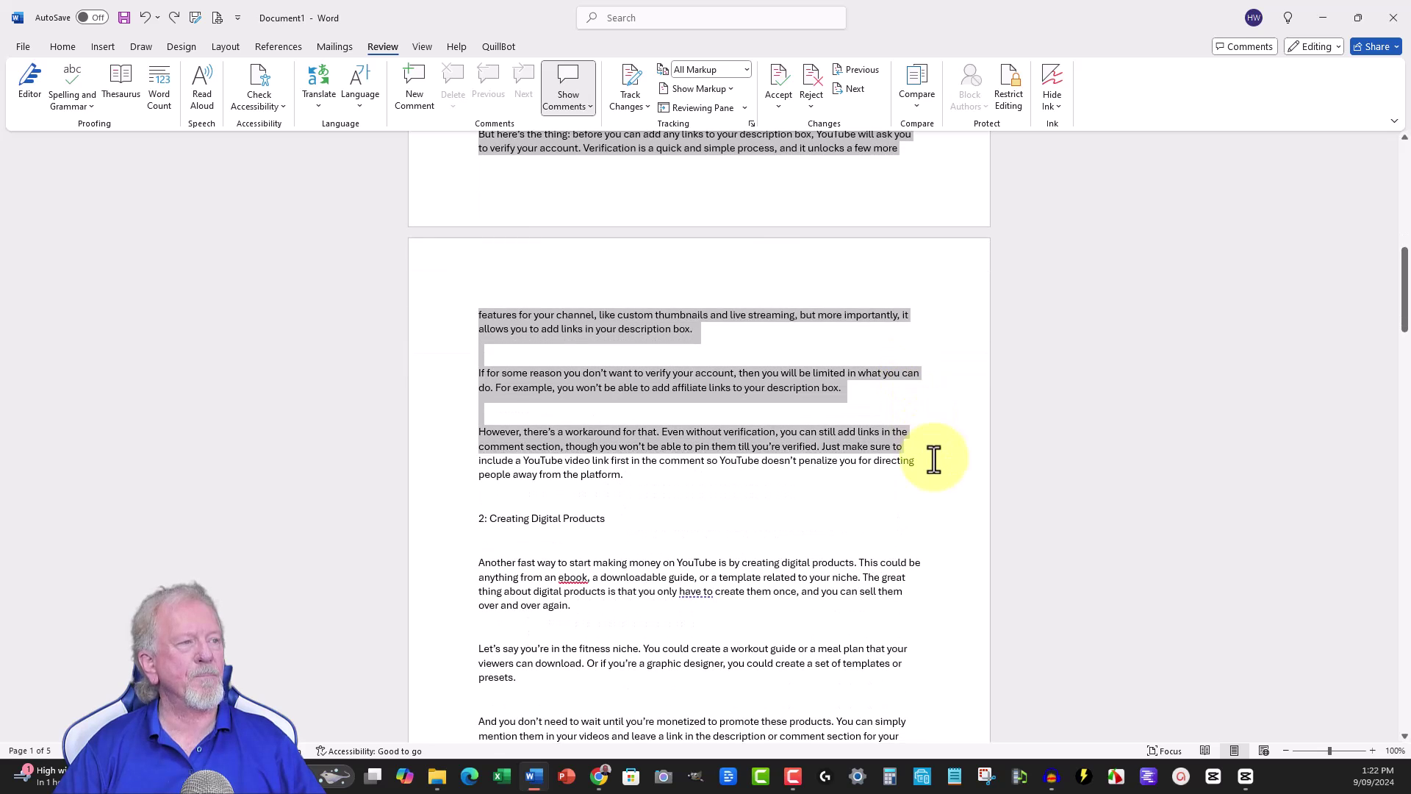
pyautogui.rightClick(544, 450)
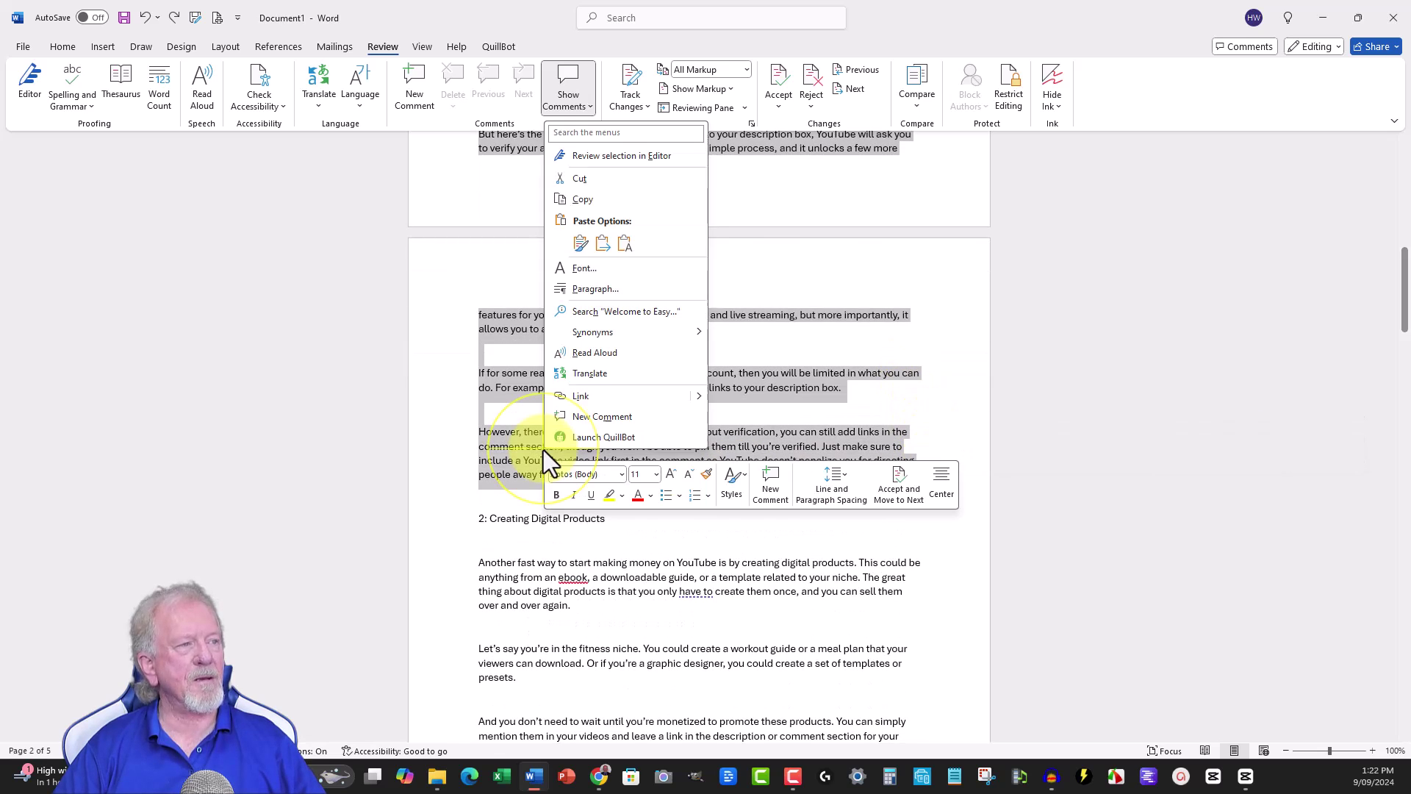
pyautogui.click(579, 201)
# Paste the first script part into Text To Speech OpenAI and generate a 2:54 Alloy clip.
pyautogui.click(1323, 9)
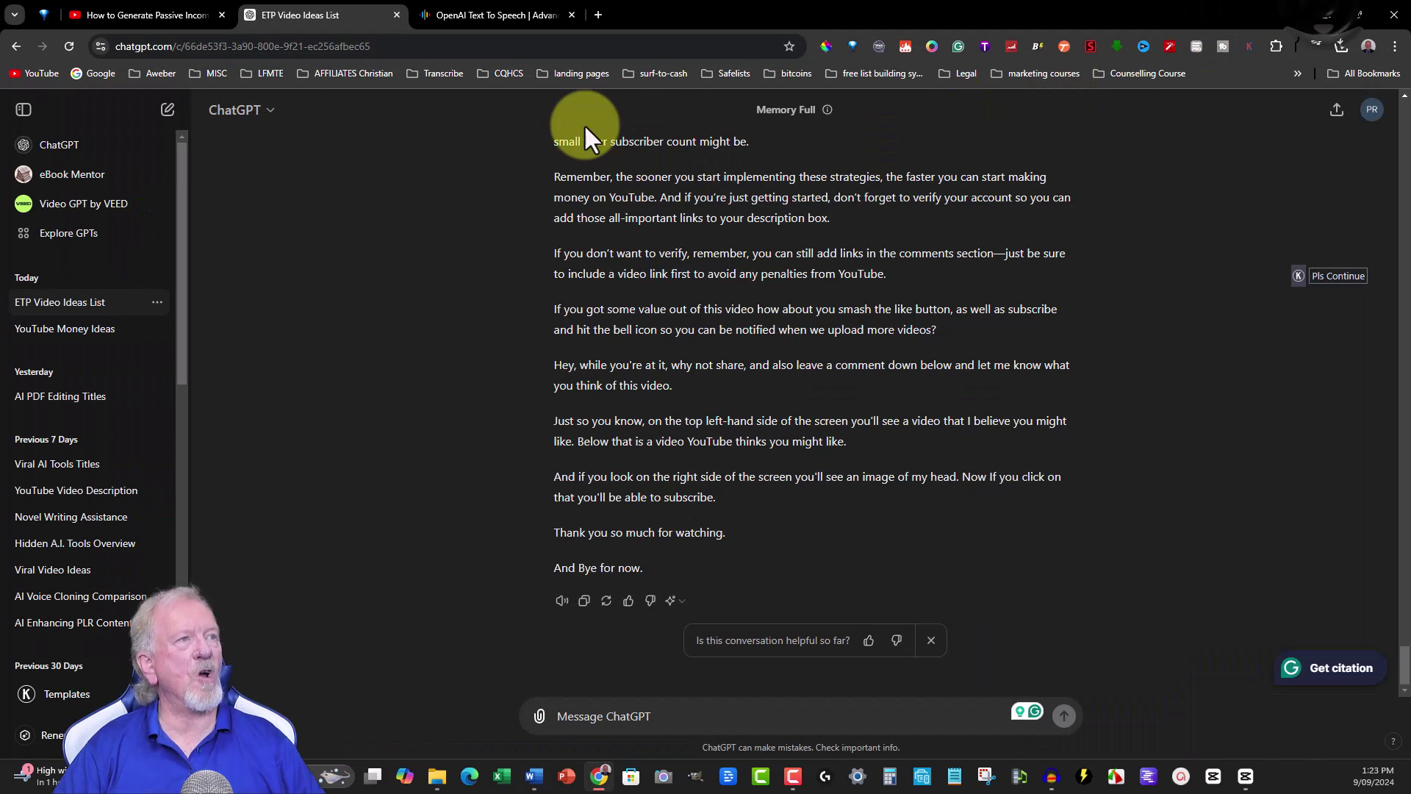
pyautogui.click(476, 14)
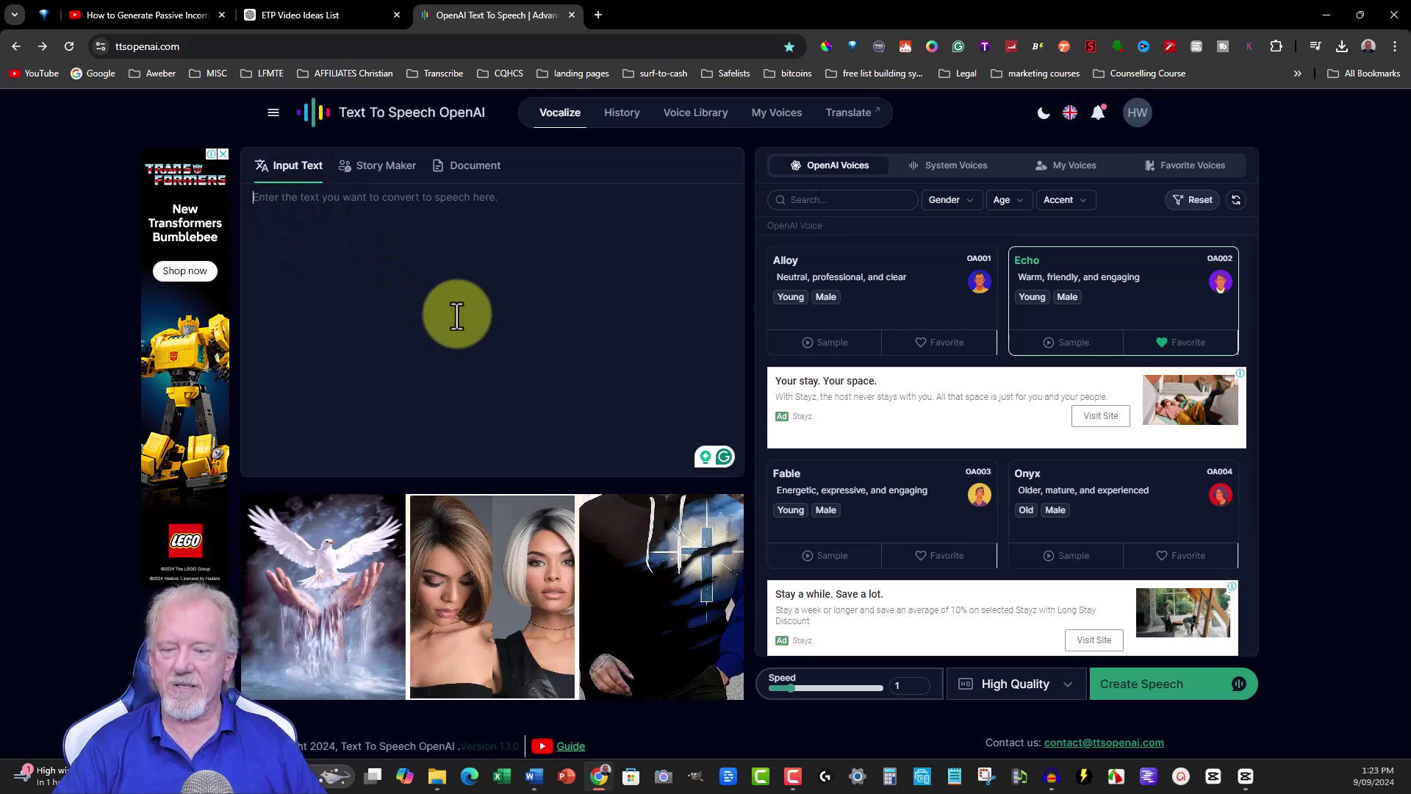
pyautogui.hotkey('ctrl', 'v')
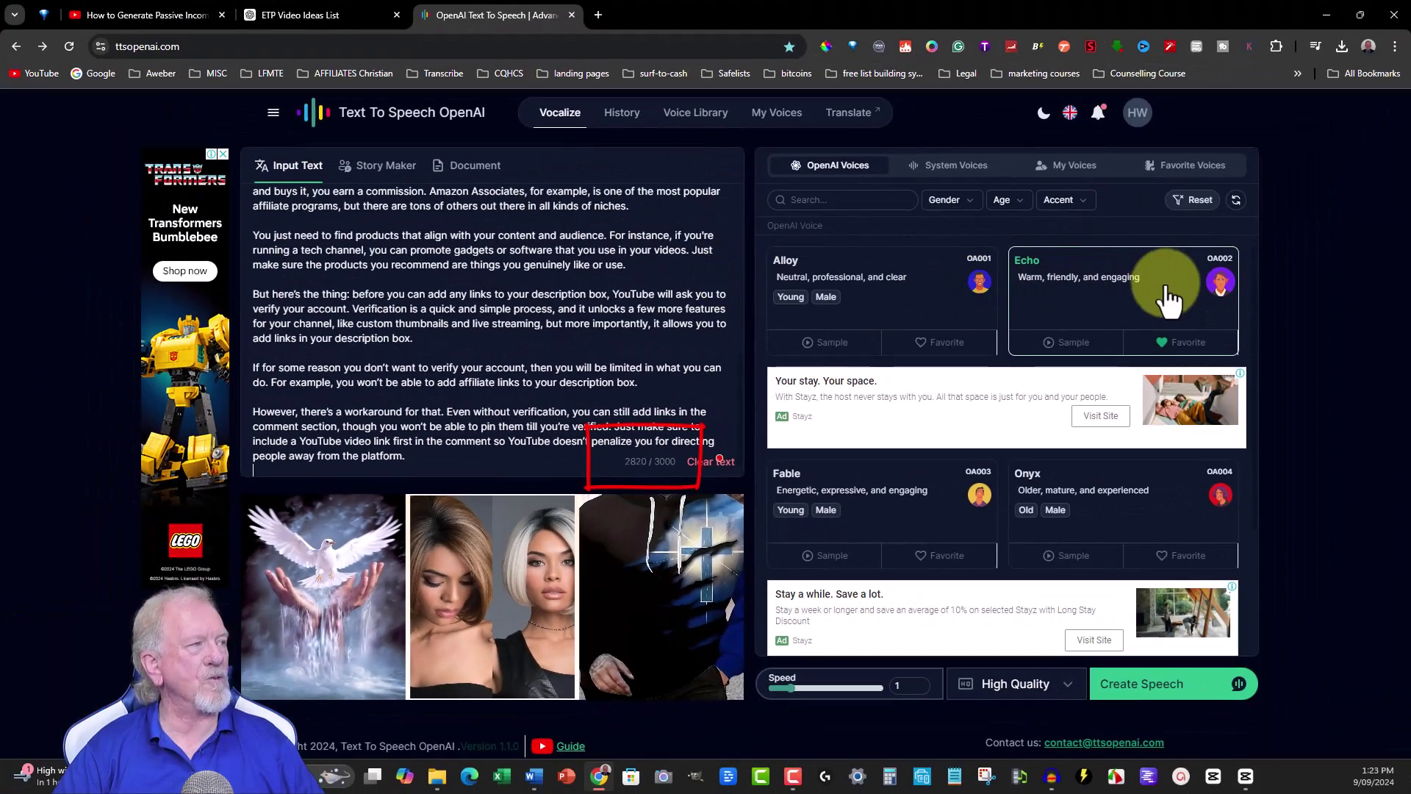
pyautogui.click(1168, 298)
pyautogui.click(1160, 684)
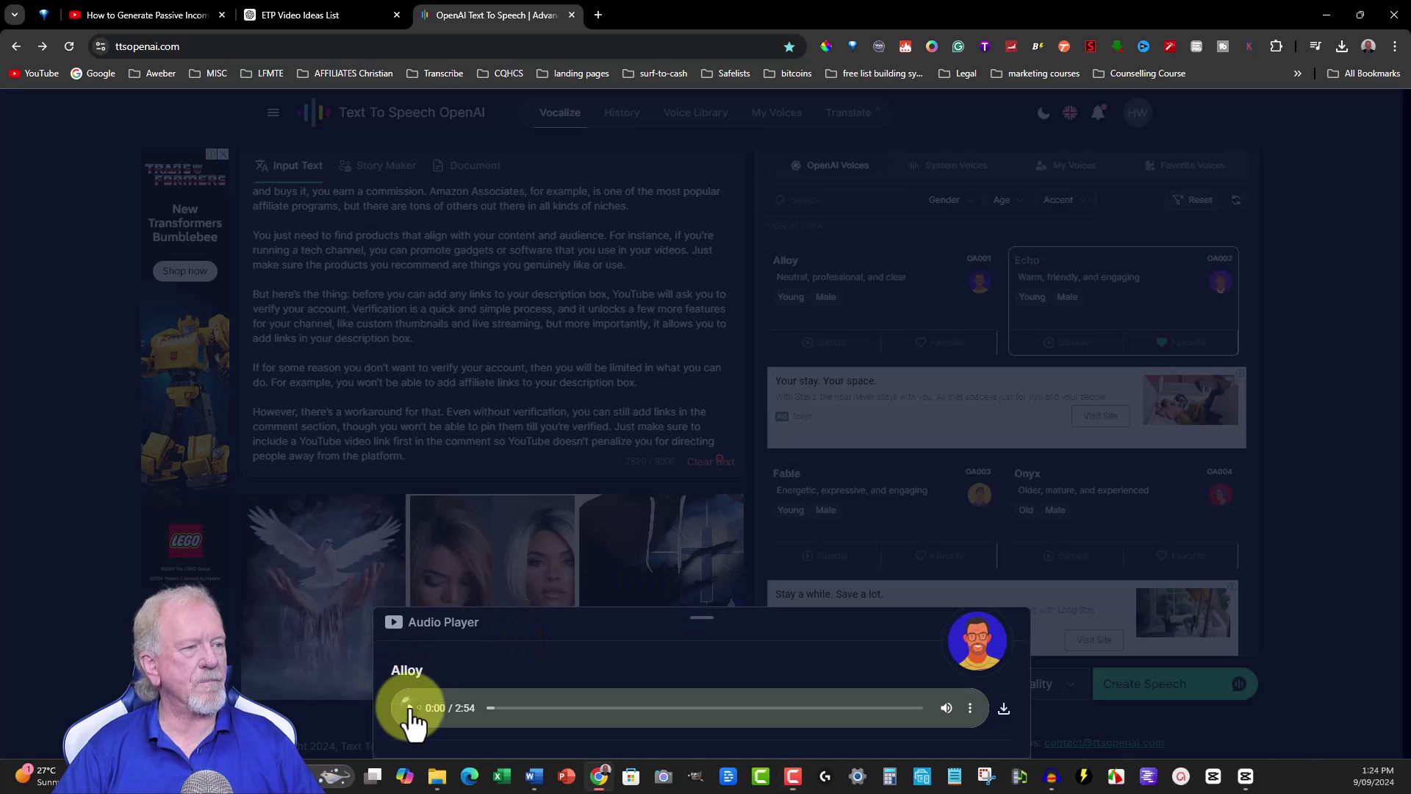
# Preview the 2:54 narration and download it as 1.mp3 into the project folder.
pyautogui.click(410, 708)
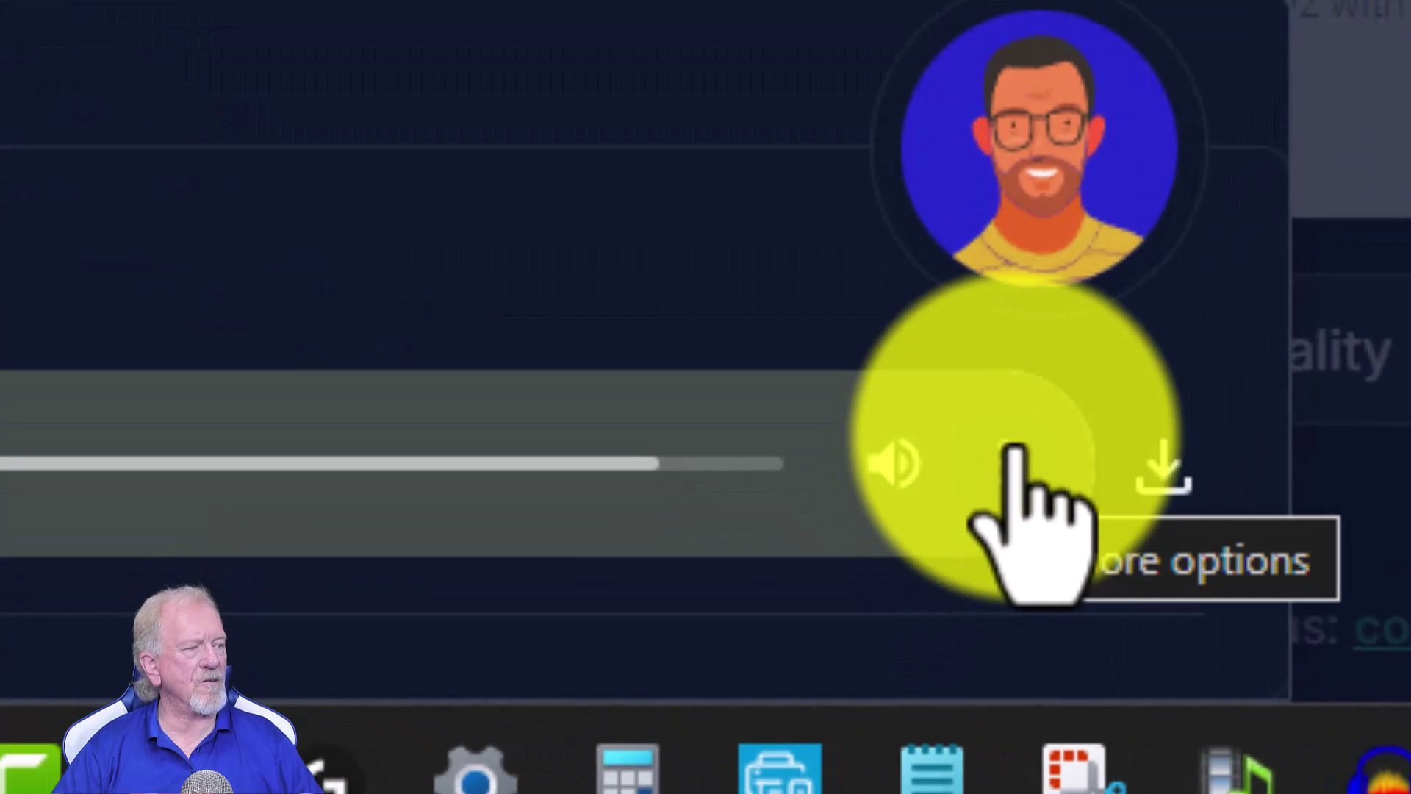
pyautogui.click(1006, 479)
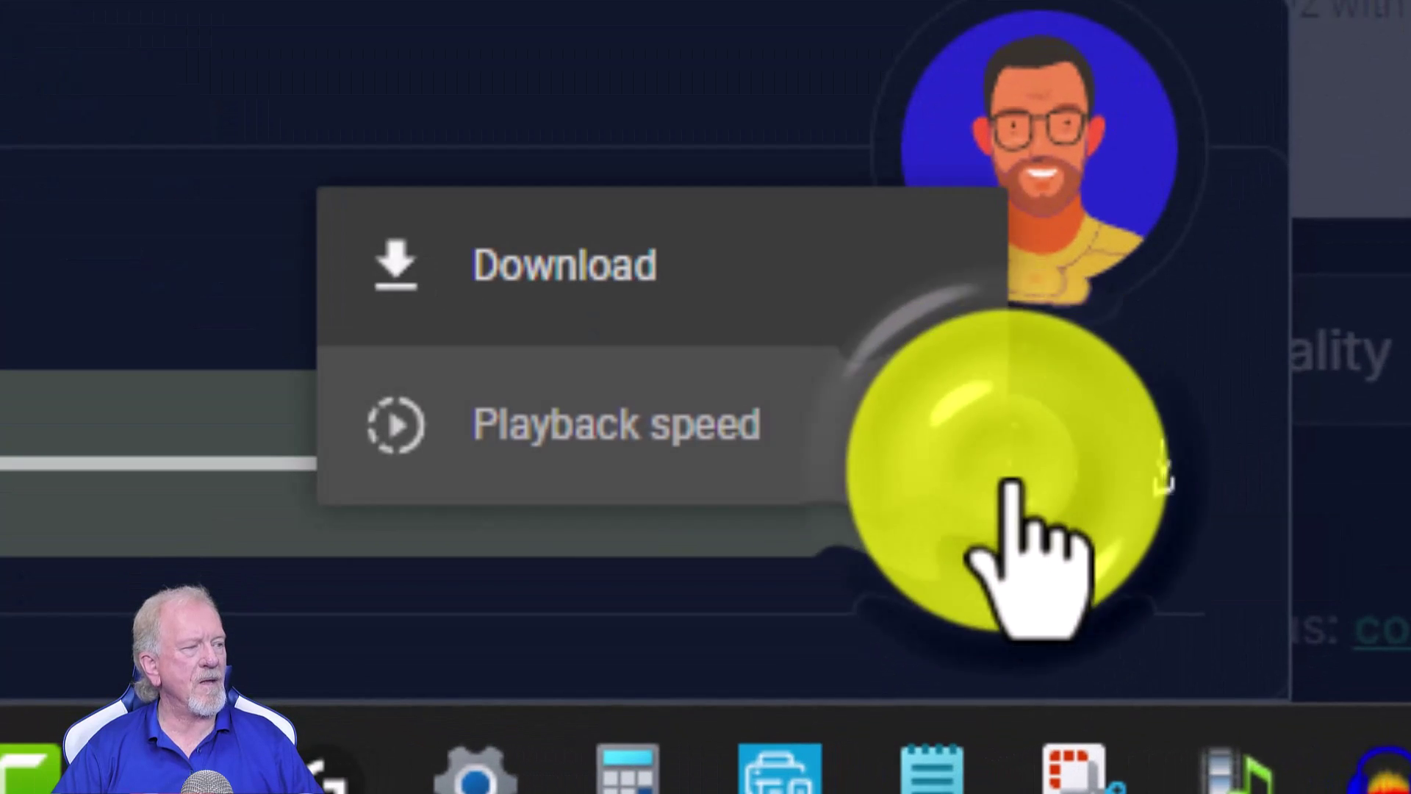
pyautogui.click(477, 276)
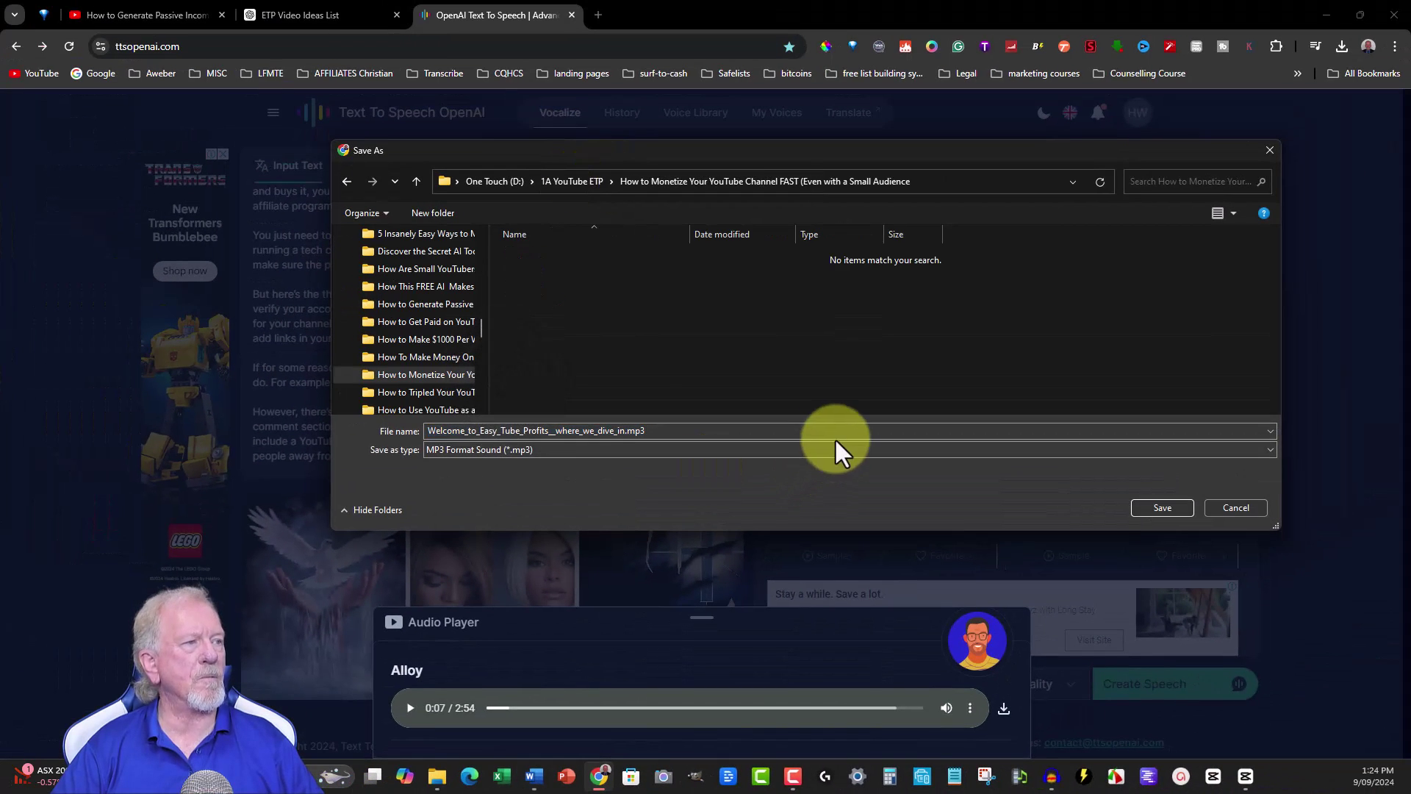
pyautogui.doubleClick(756, 430)
pyautogui.press('BackSpace')
pyautogui.write('1')
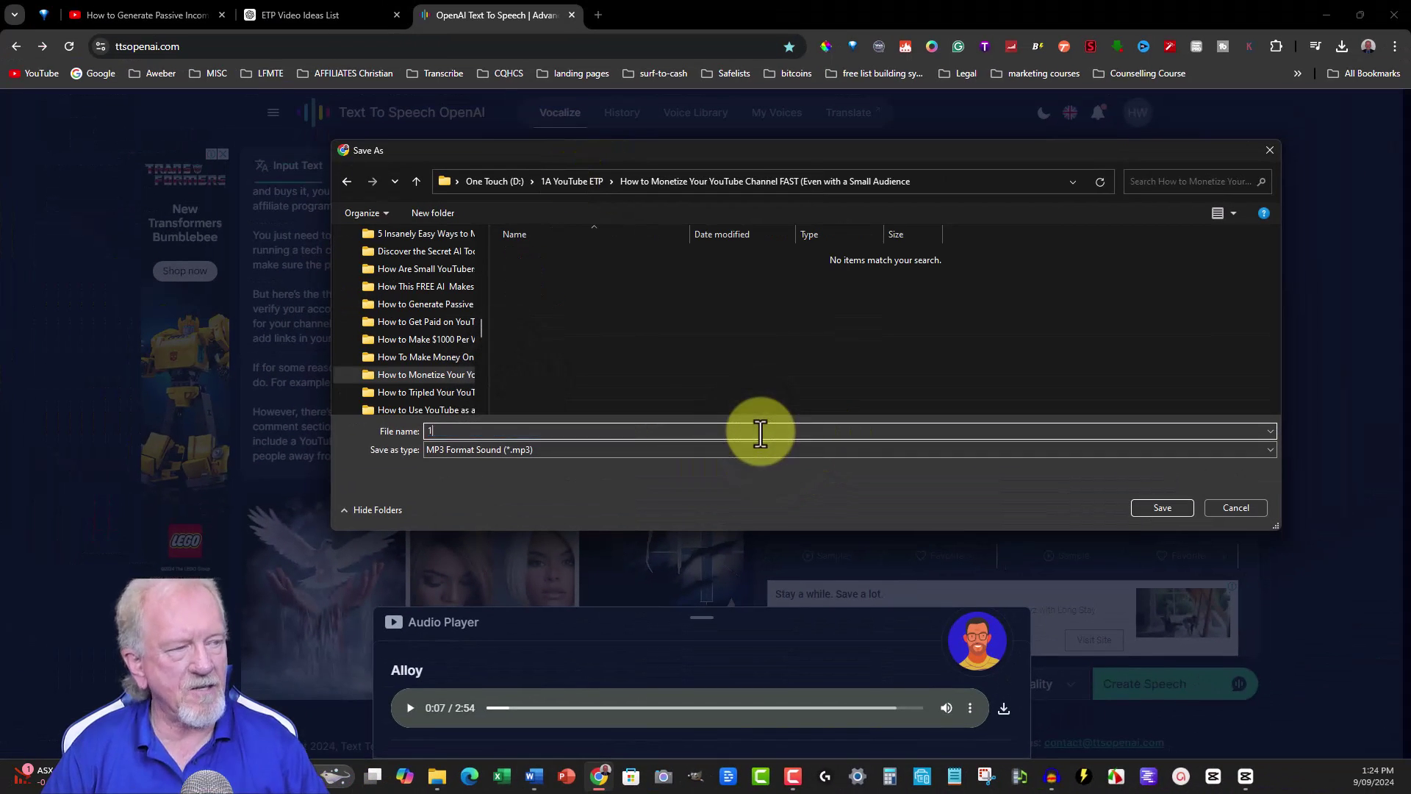
pyautogui.click(1162, 507)
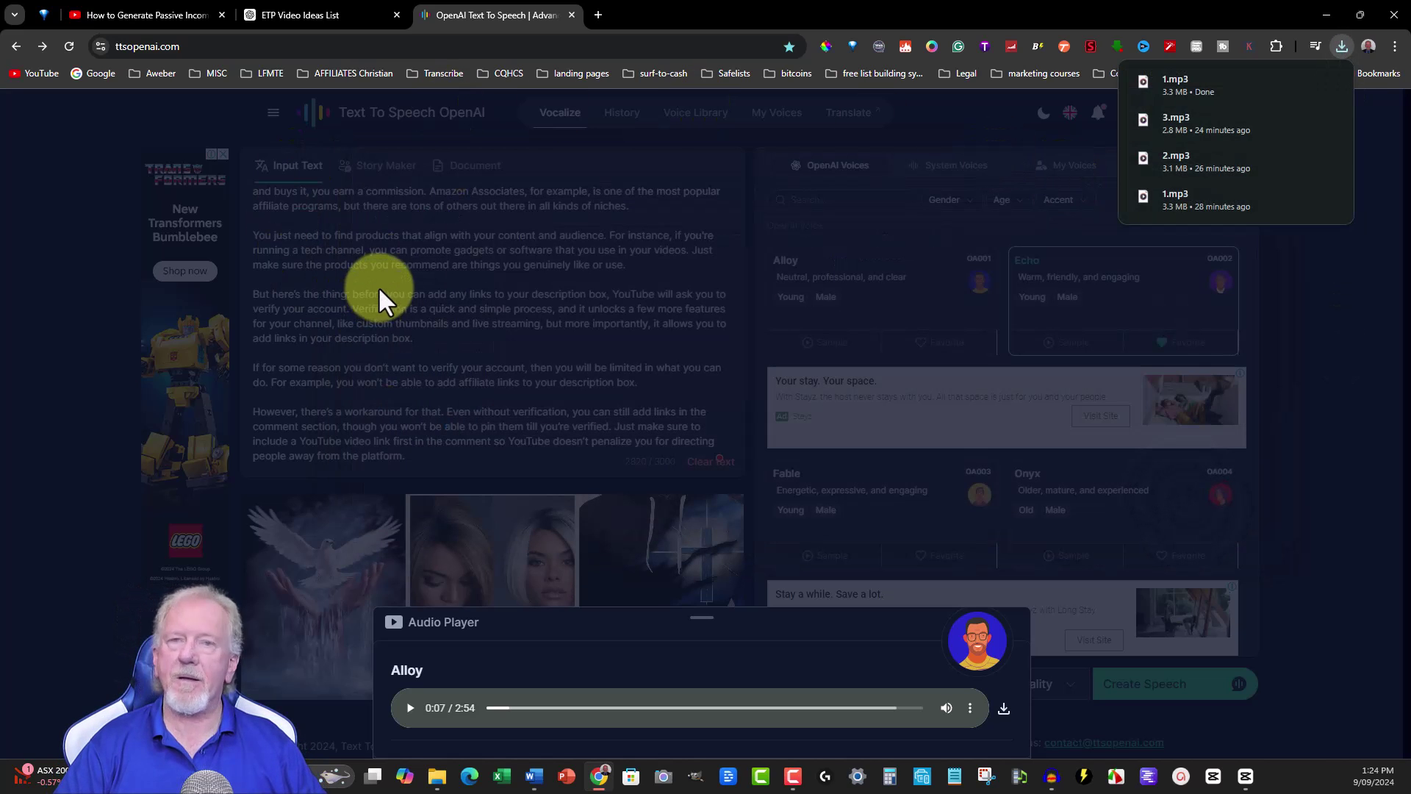
# In Word, copy the Creating Digital Products through Selling Merch sections after checking their word count.
pyautogui.click(533, 781)
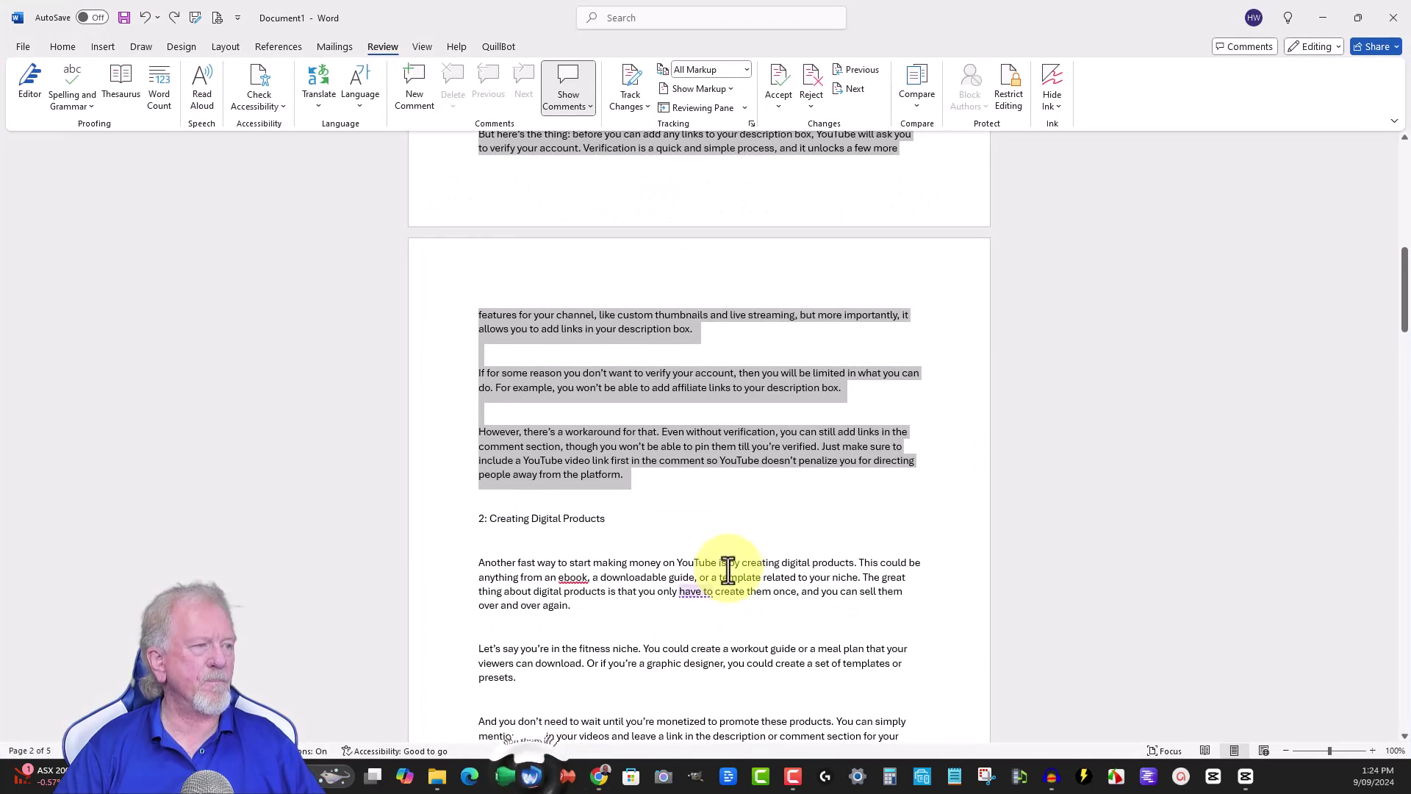
pyautogui.click(649, 516)
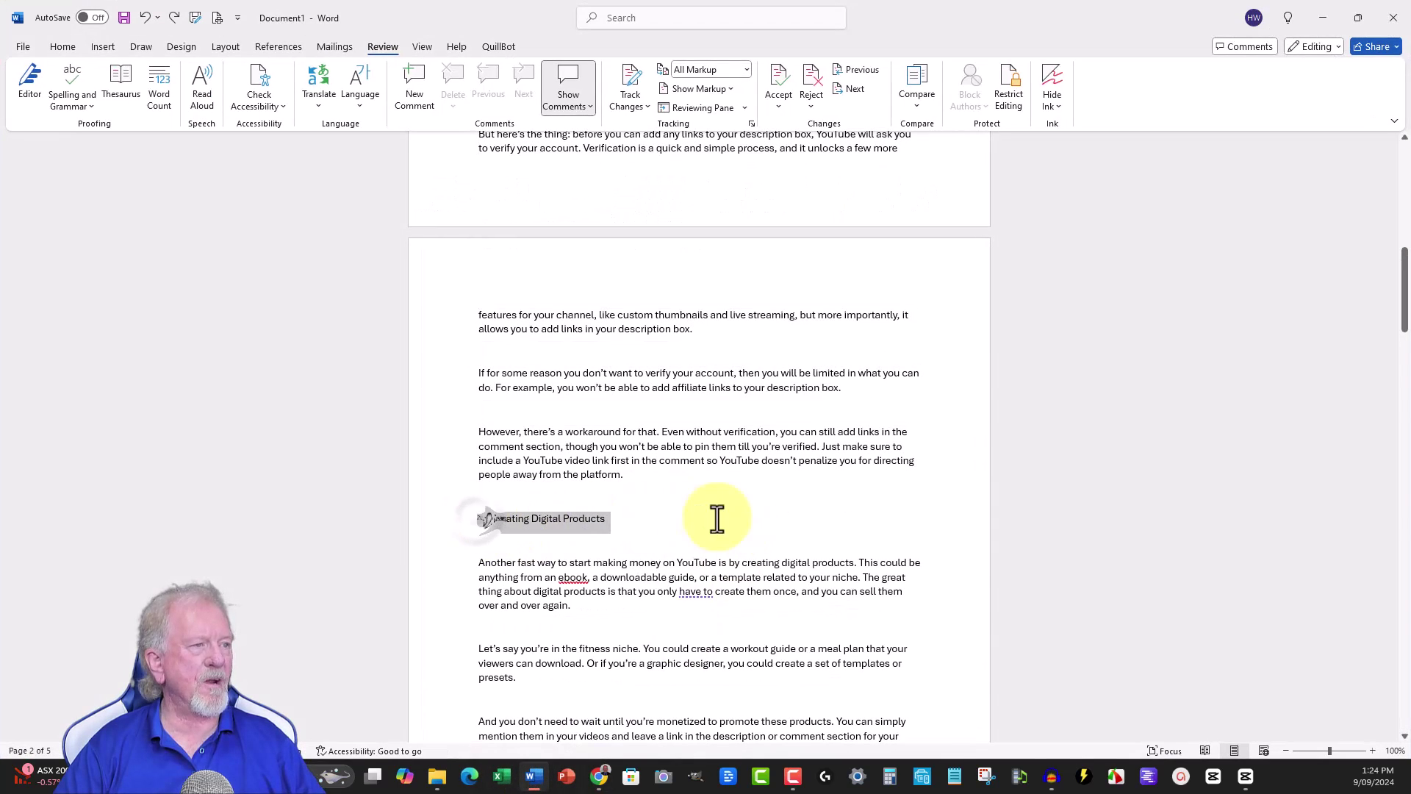
pyautogui.moveTo(474, 519); pyautogui.dragTo(867, 511)
pyautogui.scroll(-5, 875, 488)
pyautogui.scroll(-3, 876, 495)
pyautogui.scroll(-3, 876, 494)
pyautogui.scroll(-2, 876, 495)
pyautogui.moveTo(875, 495); pyautogui.dragTo(904, 634)
pyautogui.scroll(-2, 889, 558)
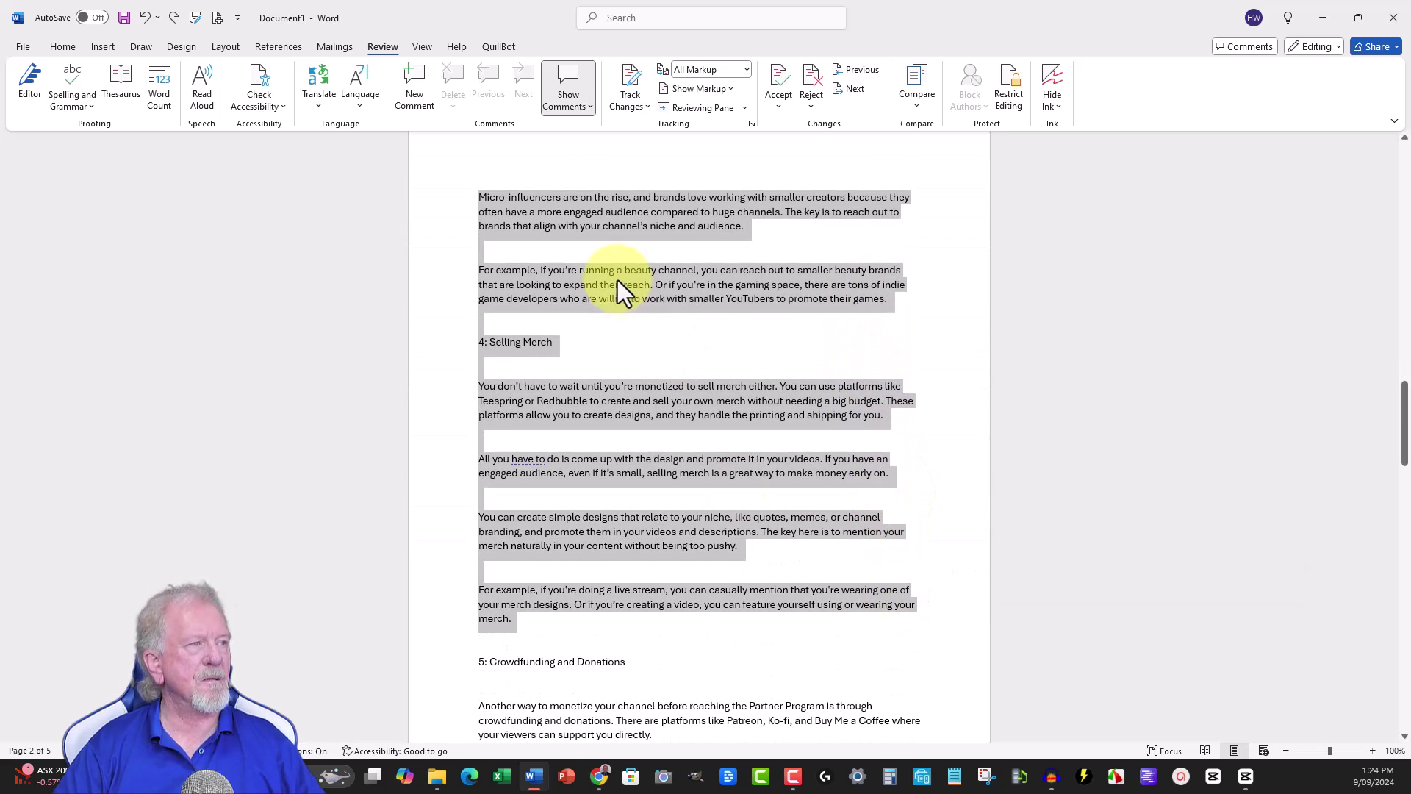
pyautogui.rightClick(594, 204)
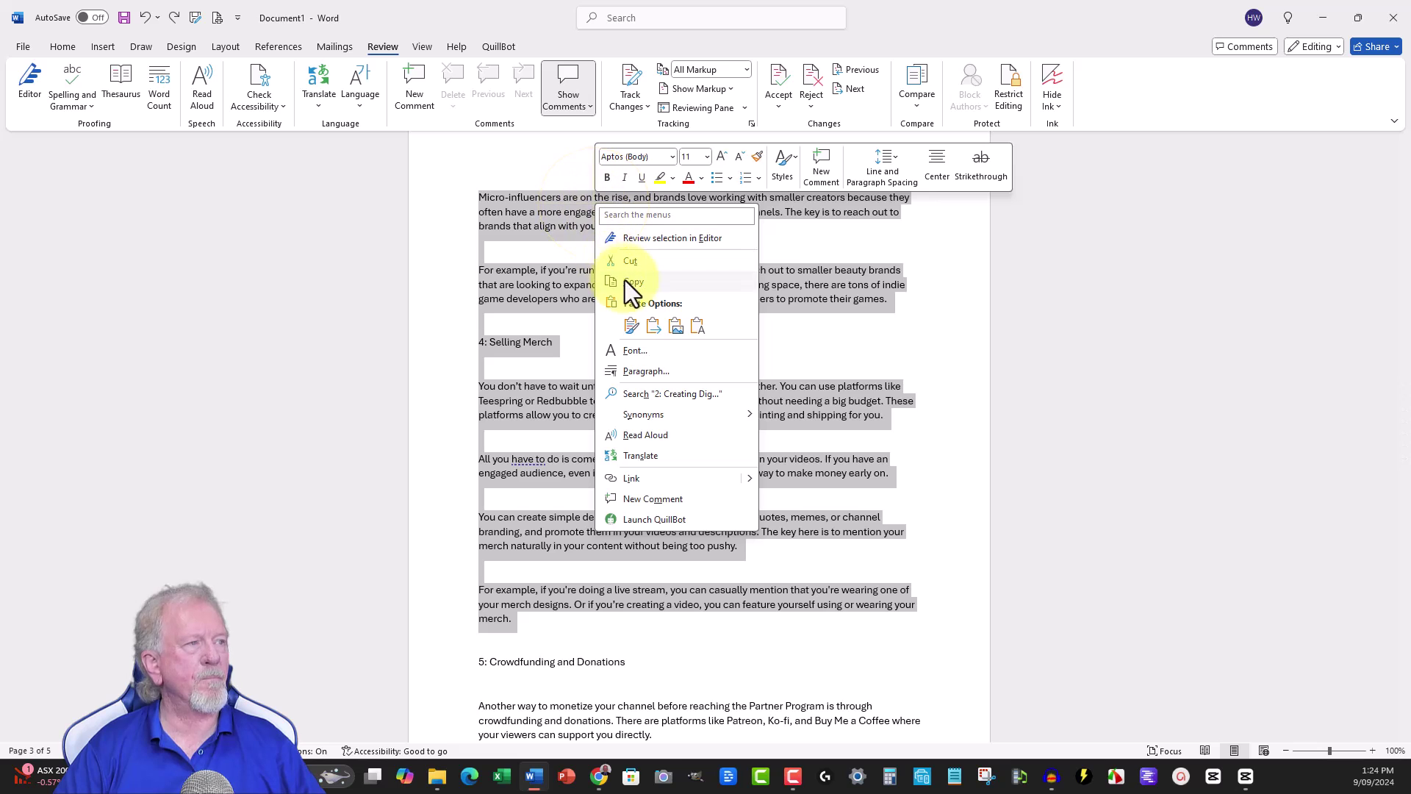
pyautogui.click(629, 279)
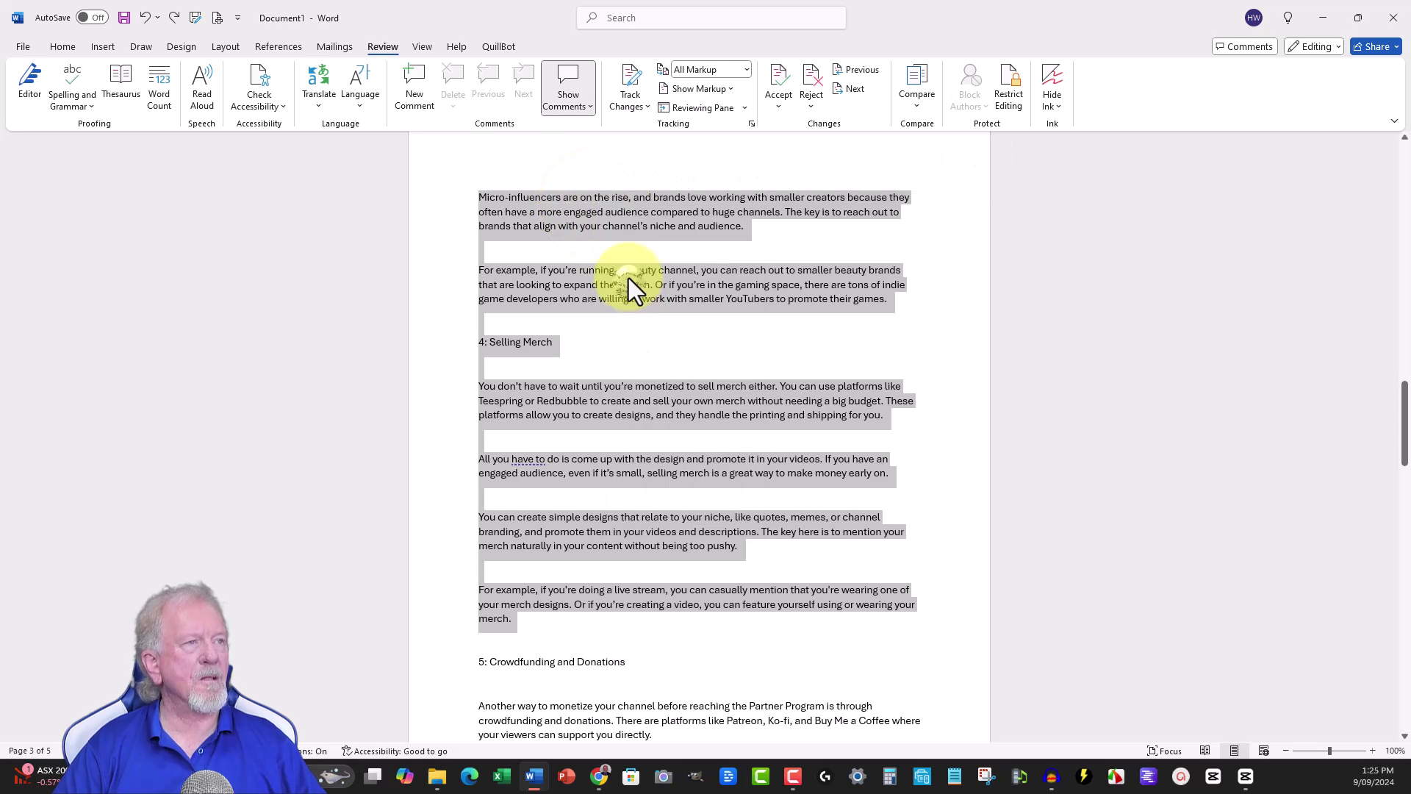
pyautogui.click(158, 80)
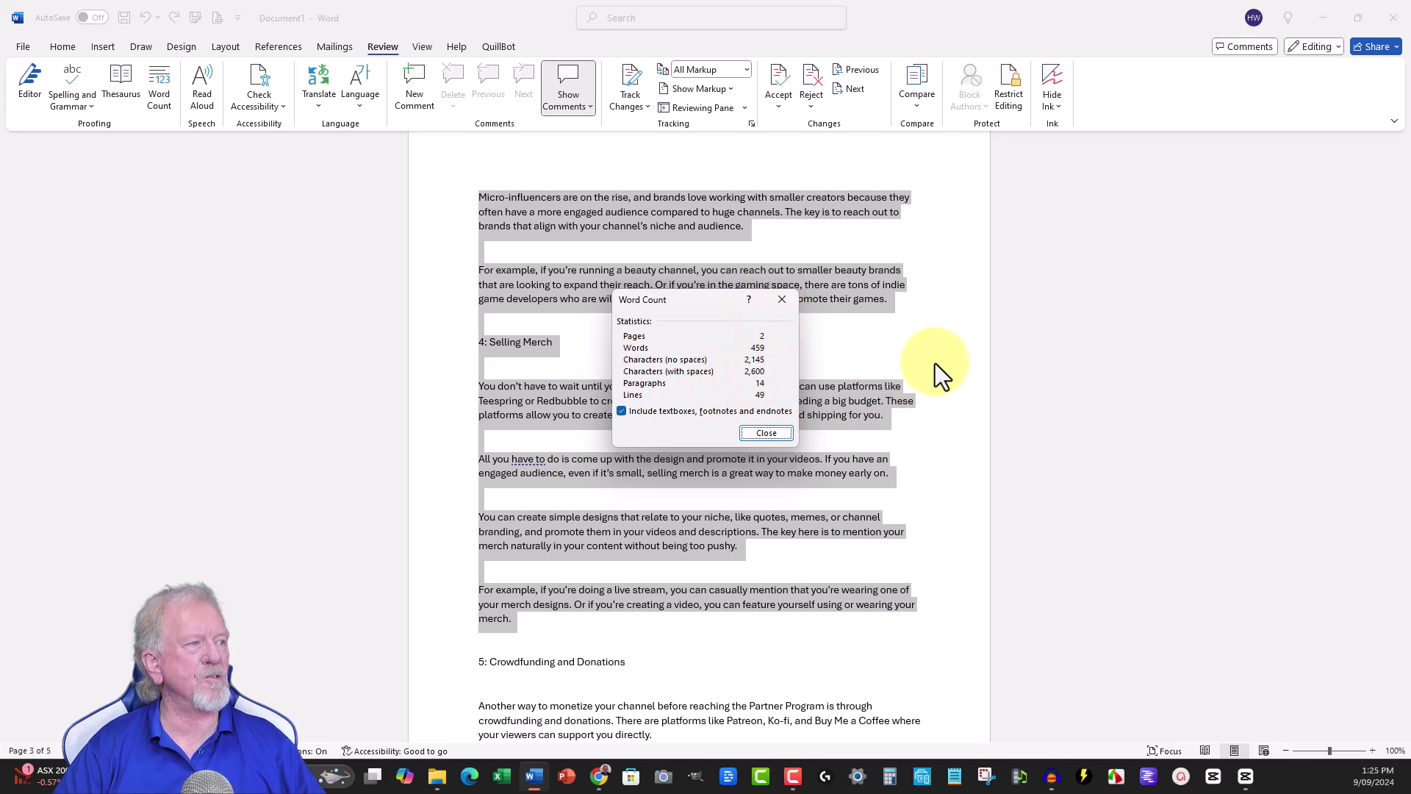
pyautogui.click(776, 434)
pyautogui.rightClick(791, 411)
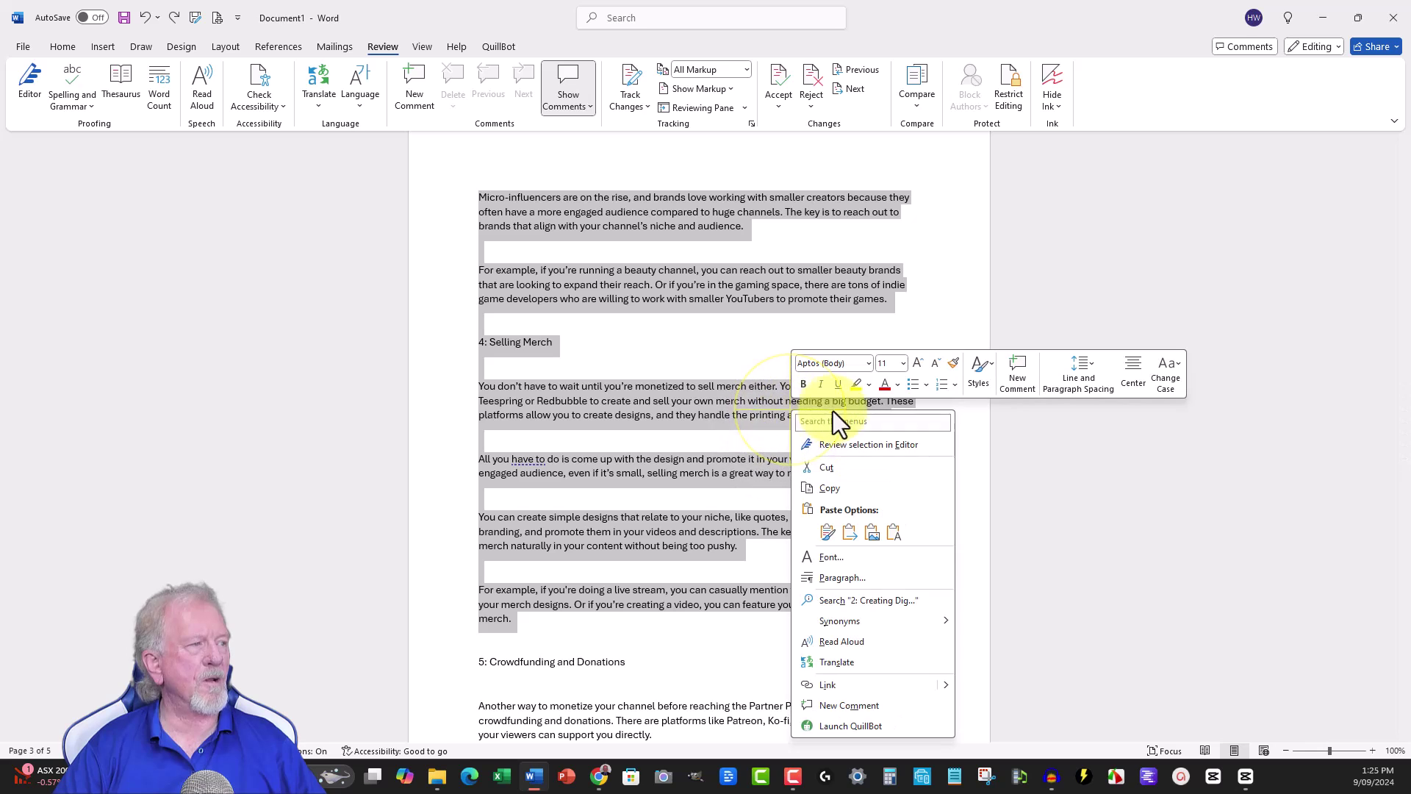
pyautogui.click(830, 488)
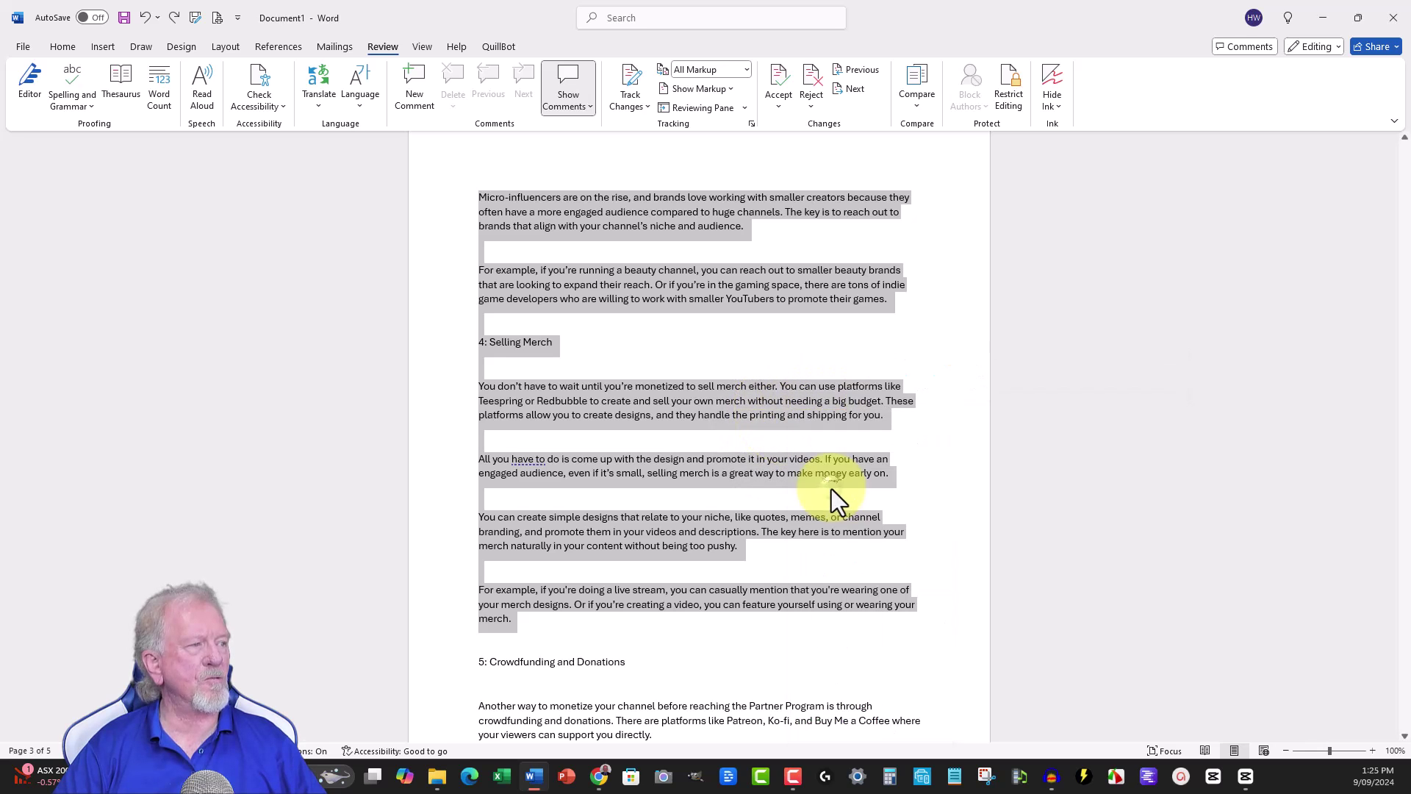
# Replace the Input Text with these 2627 characters and generate a 2:42 Alloy clip.
pyautogui.click(1324, 17)
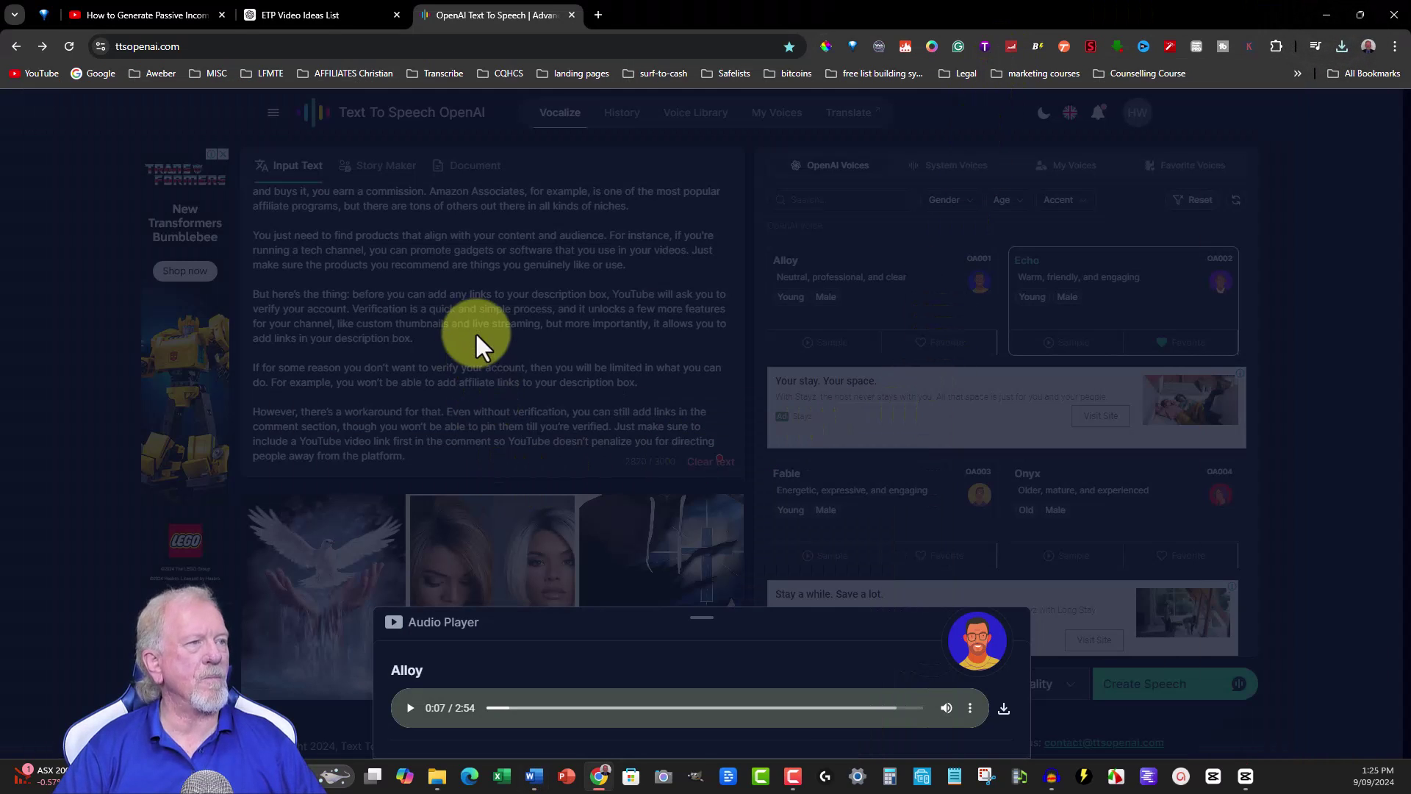
pyautogui.click(427, 285)
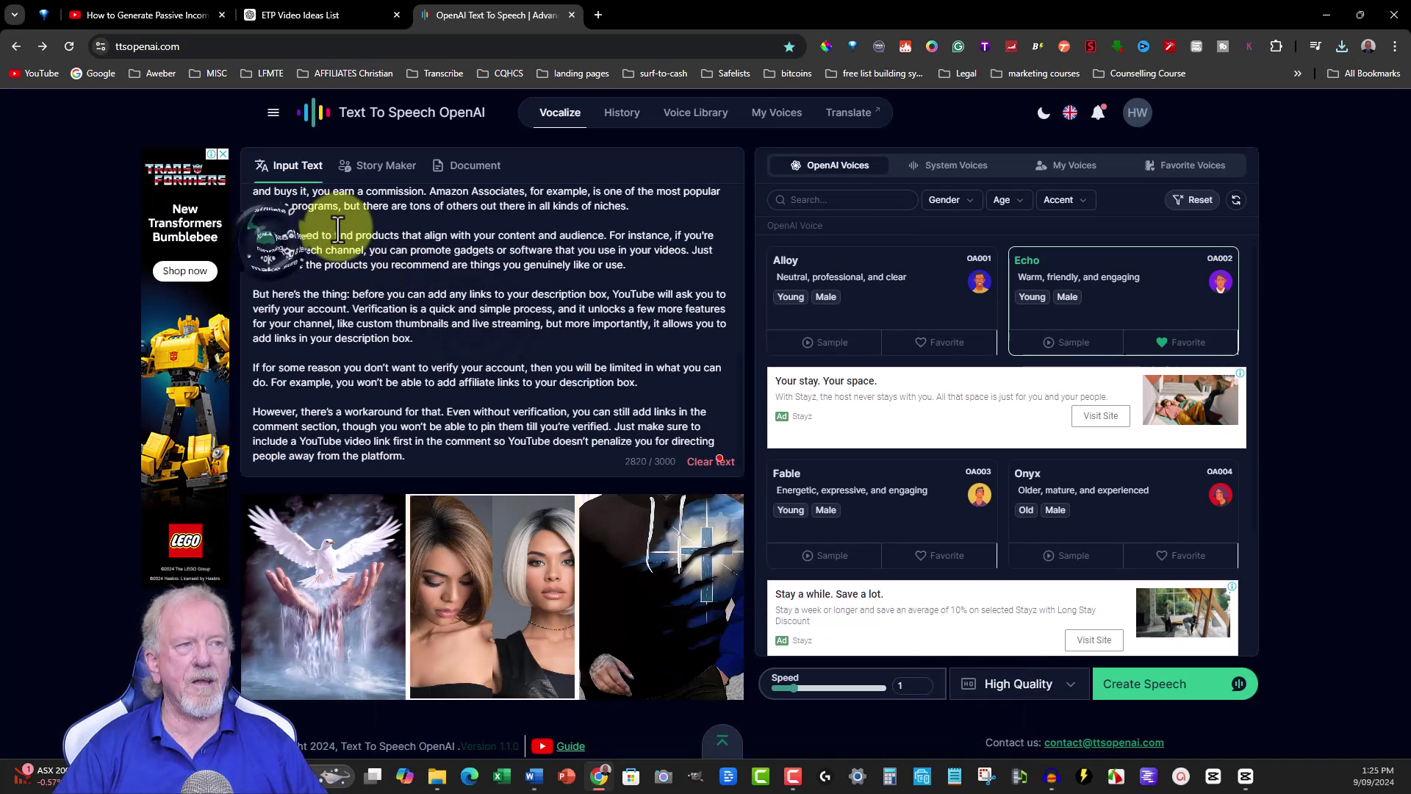
pyautogui.hotkey('ctrl', 'a')
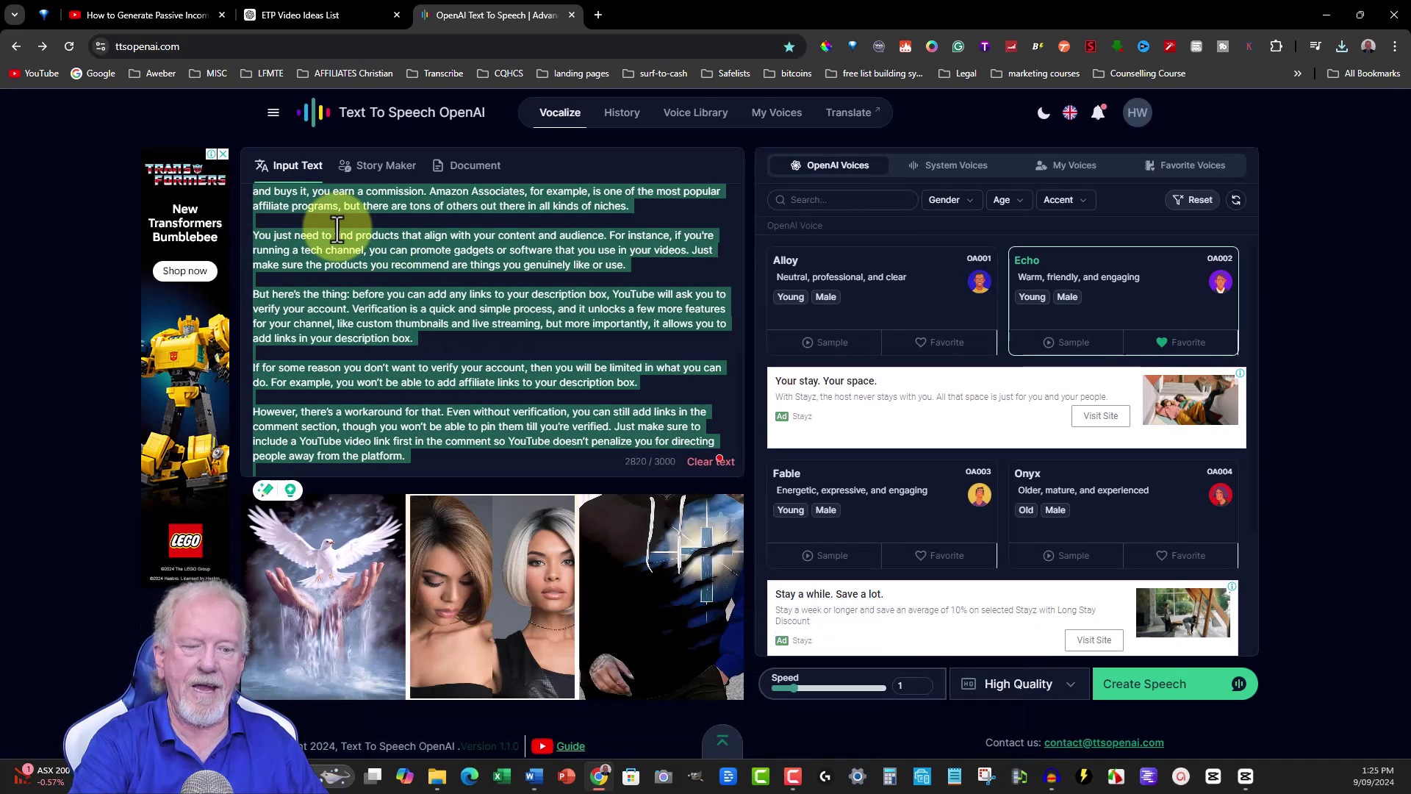
pyautogui.press('Delete')
pyautogui.hotkey('ctrl', 'v')
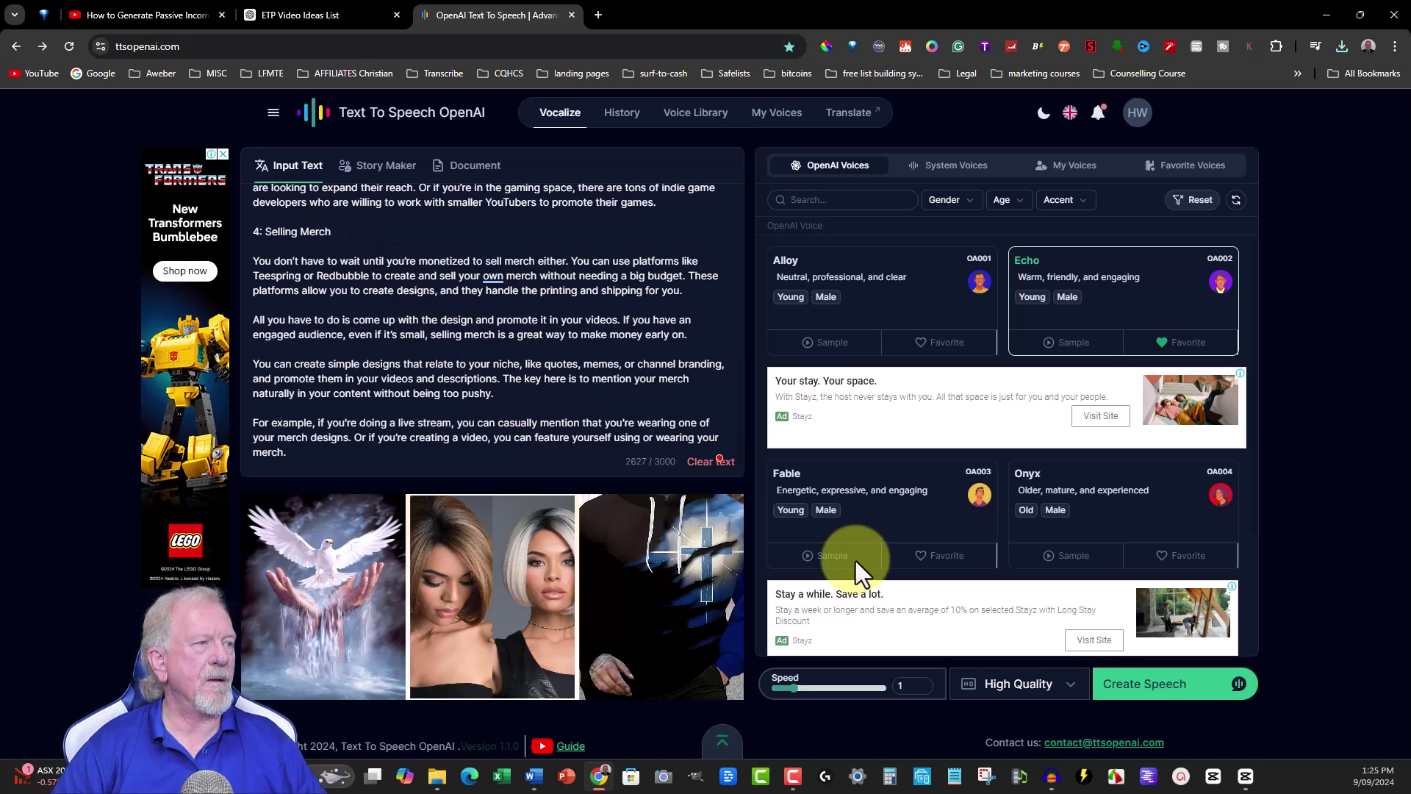
pyautogui.click(1178, 700)
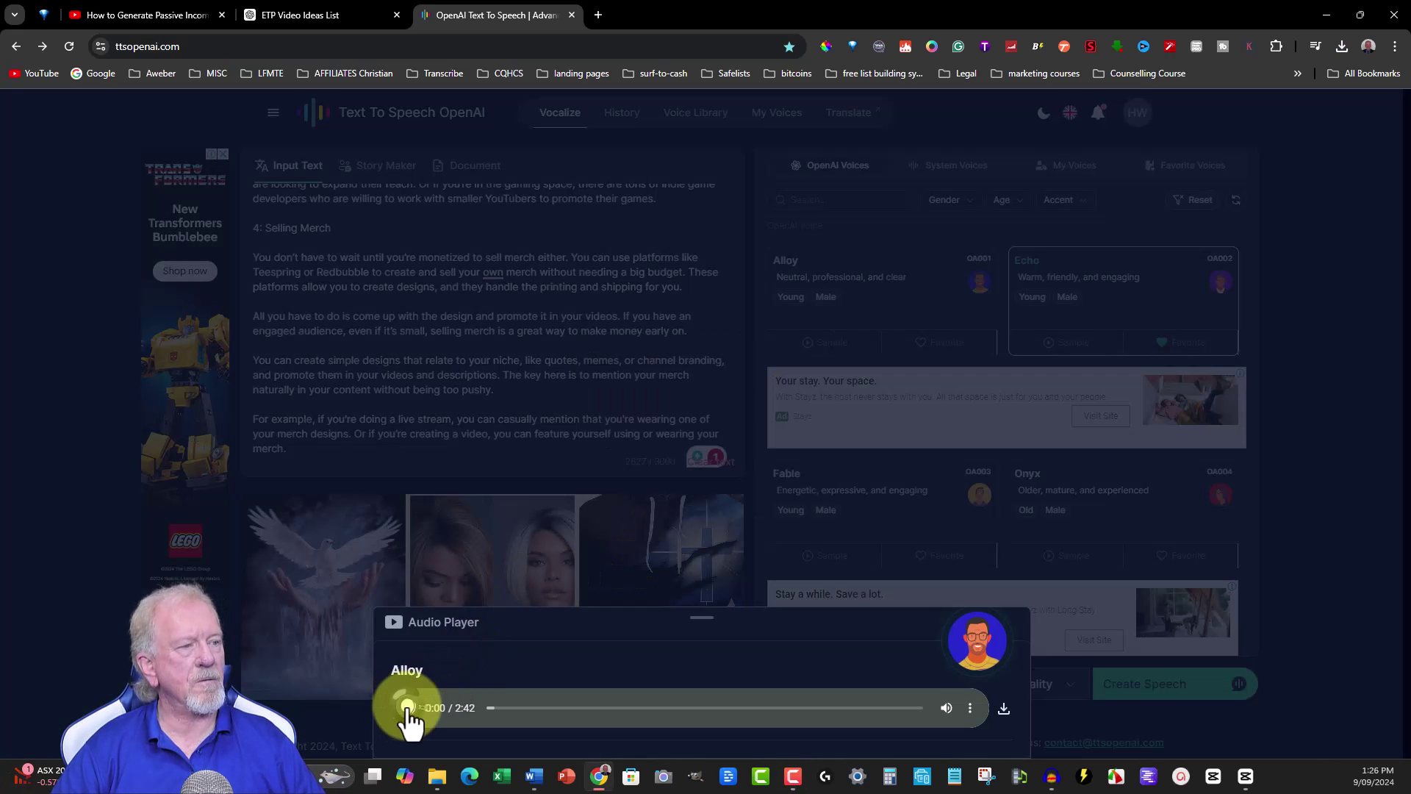
# Preview the 2:42 narration and download it as 2.mp3 into the project folder.
pyautogui.click(408, 708)
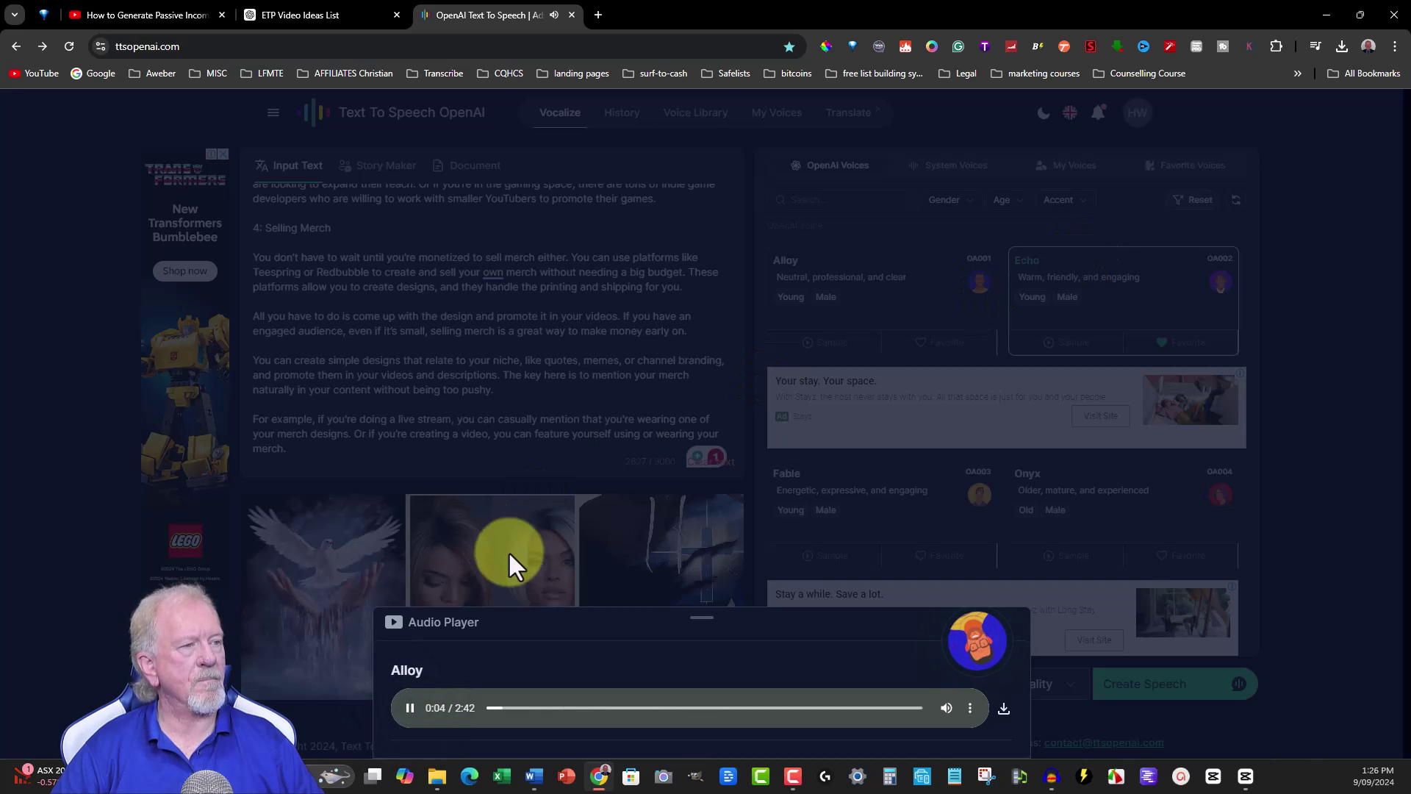
pyautogui.click(411, 715)
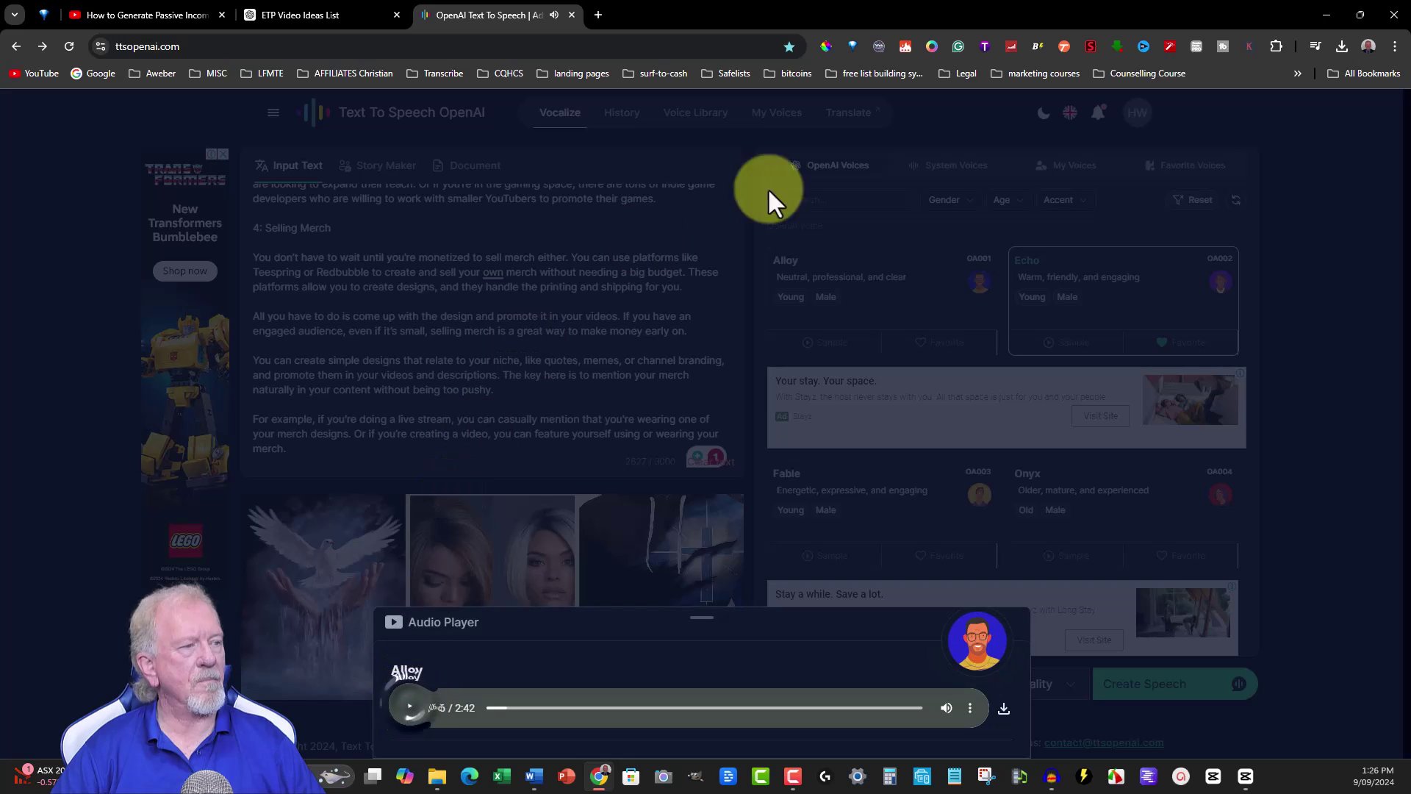
pyautogui.click(970, 708)
pyautogui.click(878, 668)
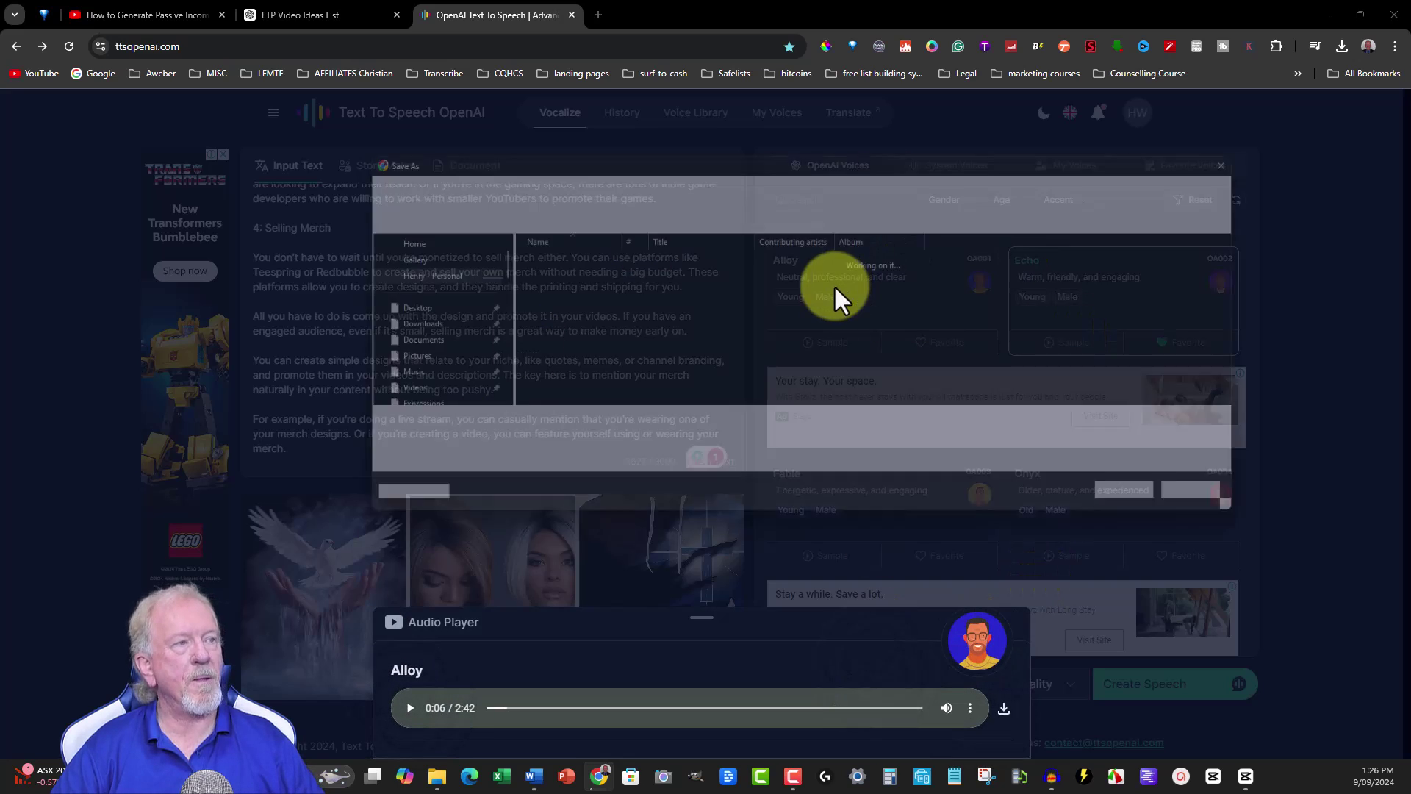
pyautogui.write('2')
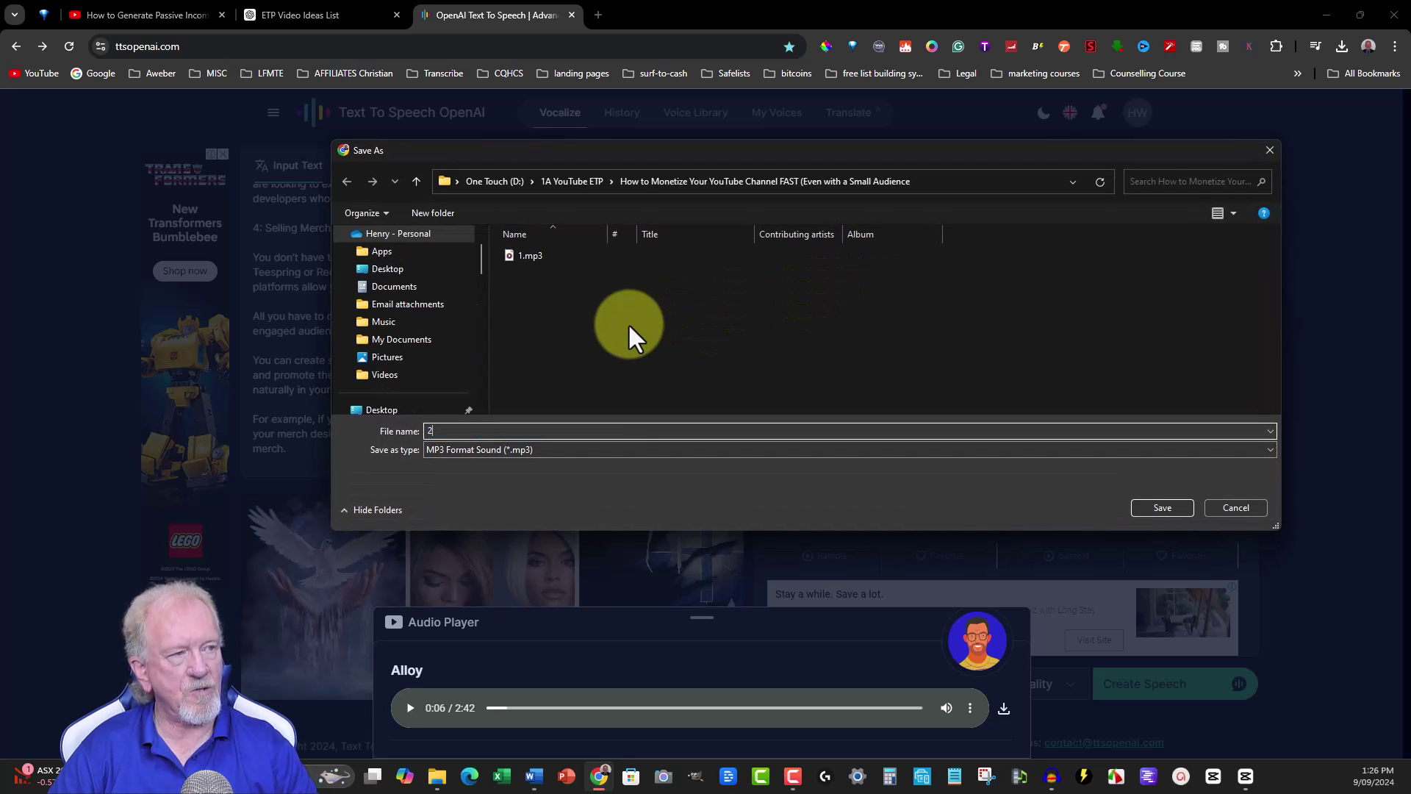
pyautogui.click(1176, 505)
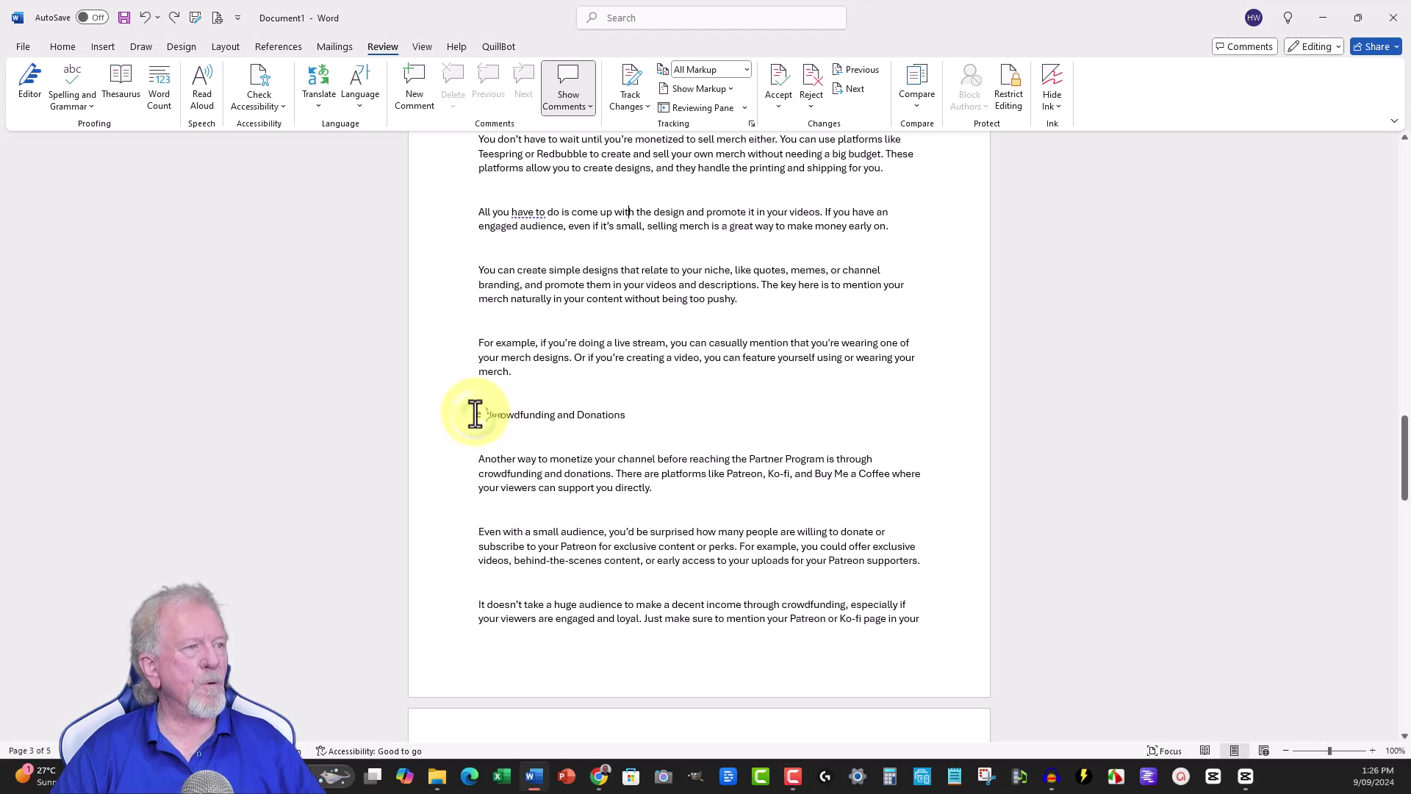
# Copy the Word script from the Crowdfunding and Donations heading through the closing lines.
pyautogui.click(477, 416)
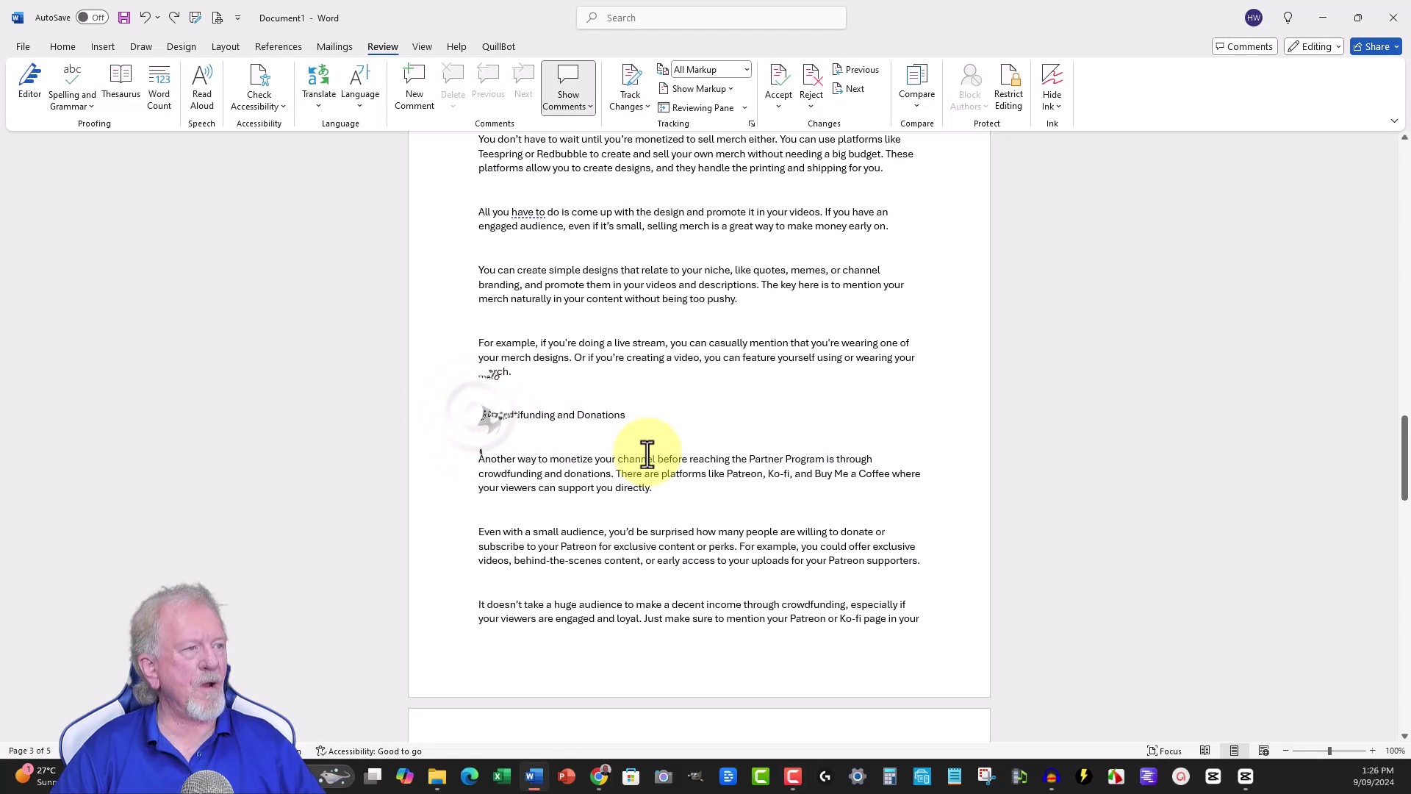
pyautogui.moveTo(658, 456)
pyautogui.mouseDown()
pyautogui.moveTo(908, 573)
pyautogui.moveTo(905, 601)
pyautogui.mouseUp()
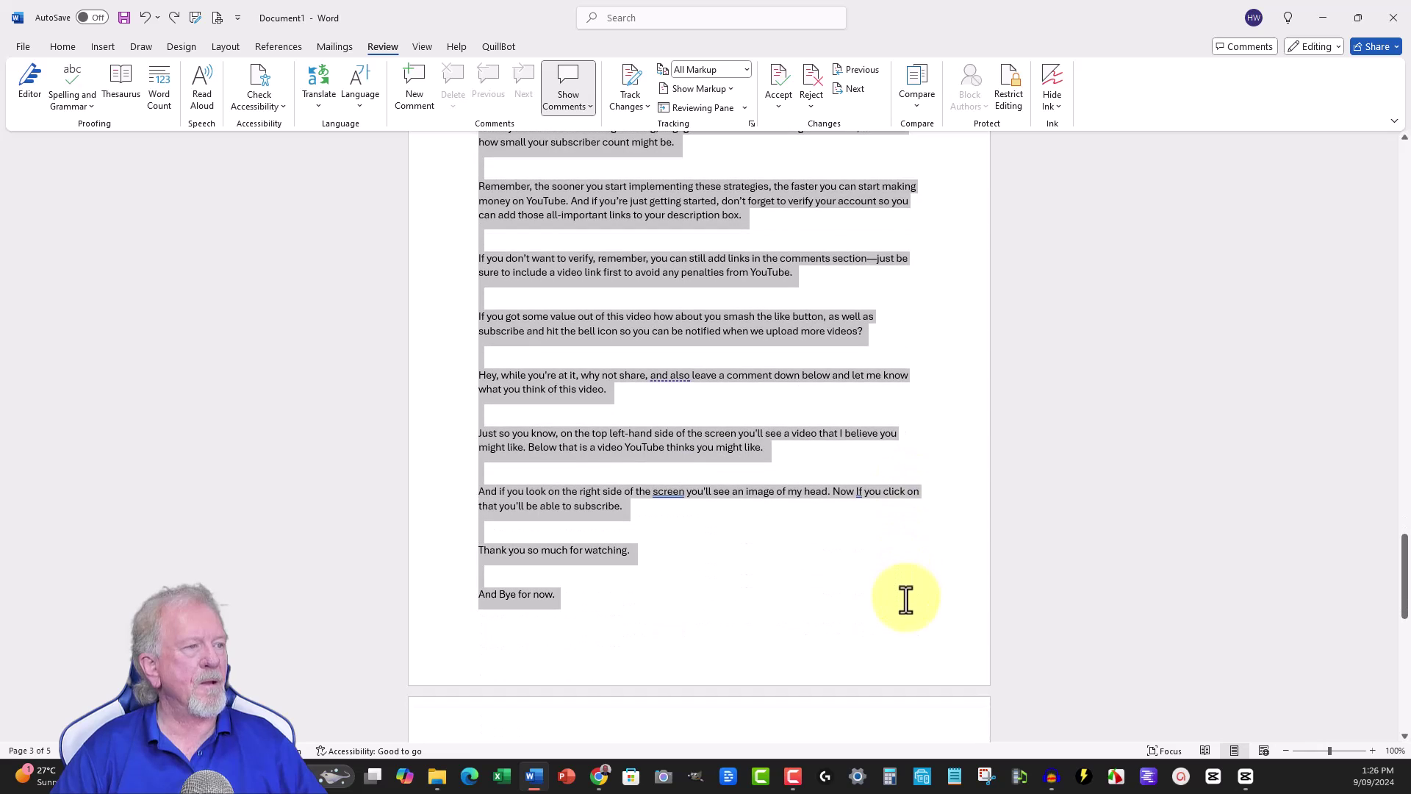
pyautogui.rightClick(619, 205)
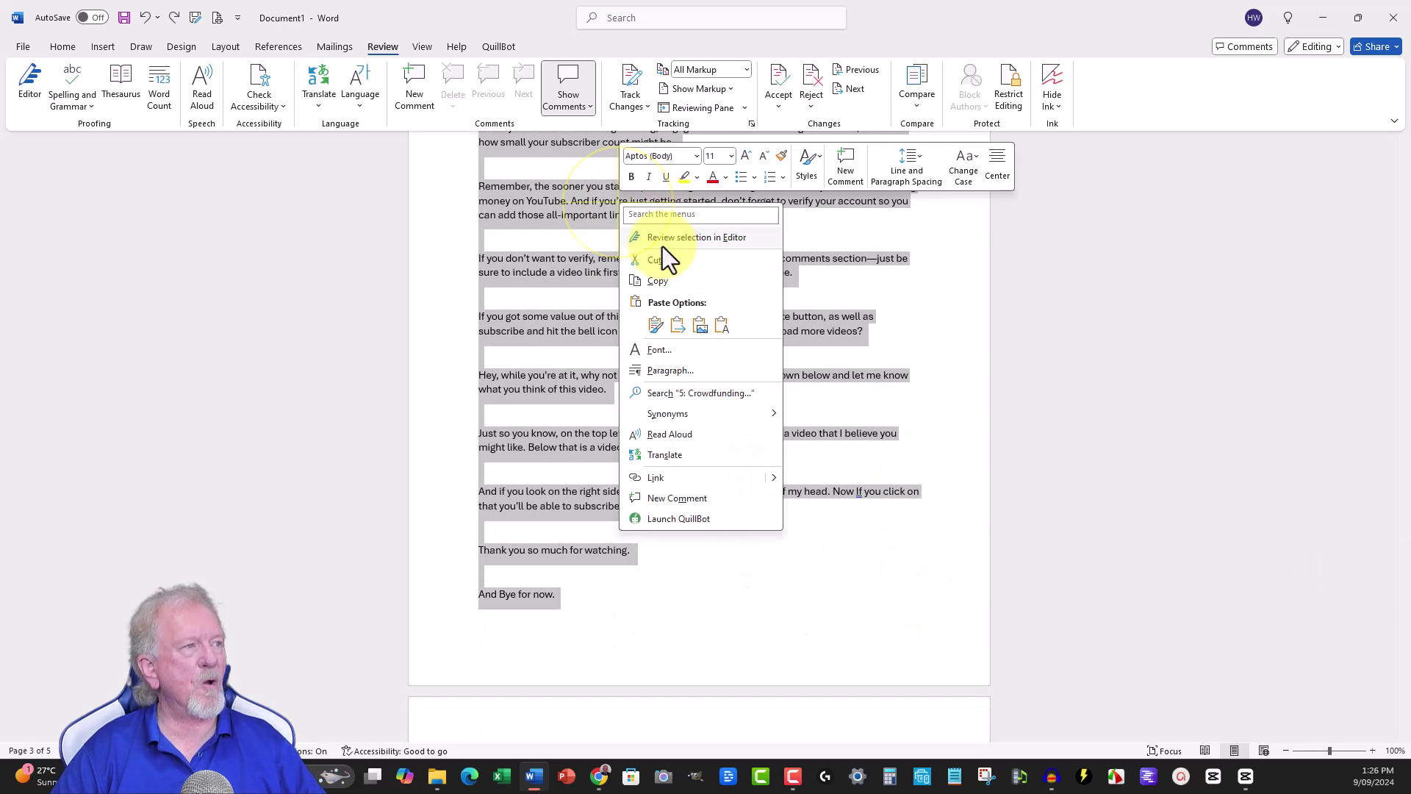
pyautogui.click(656, 283)
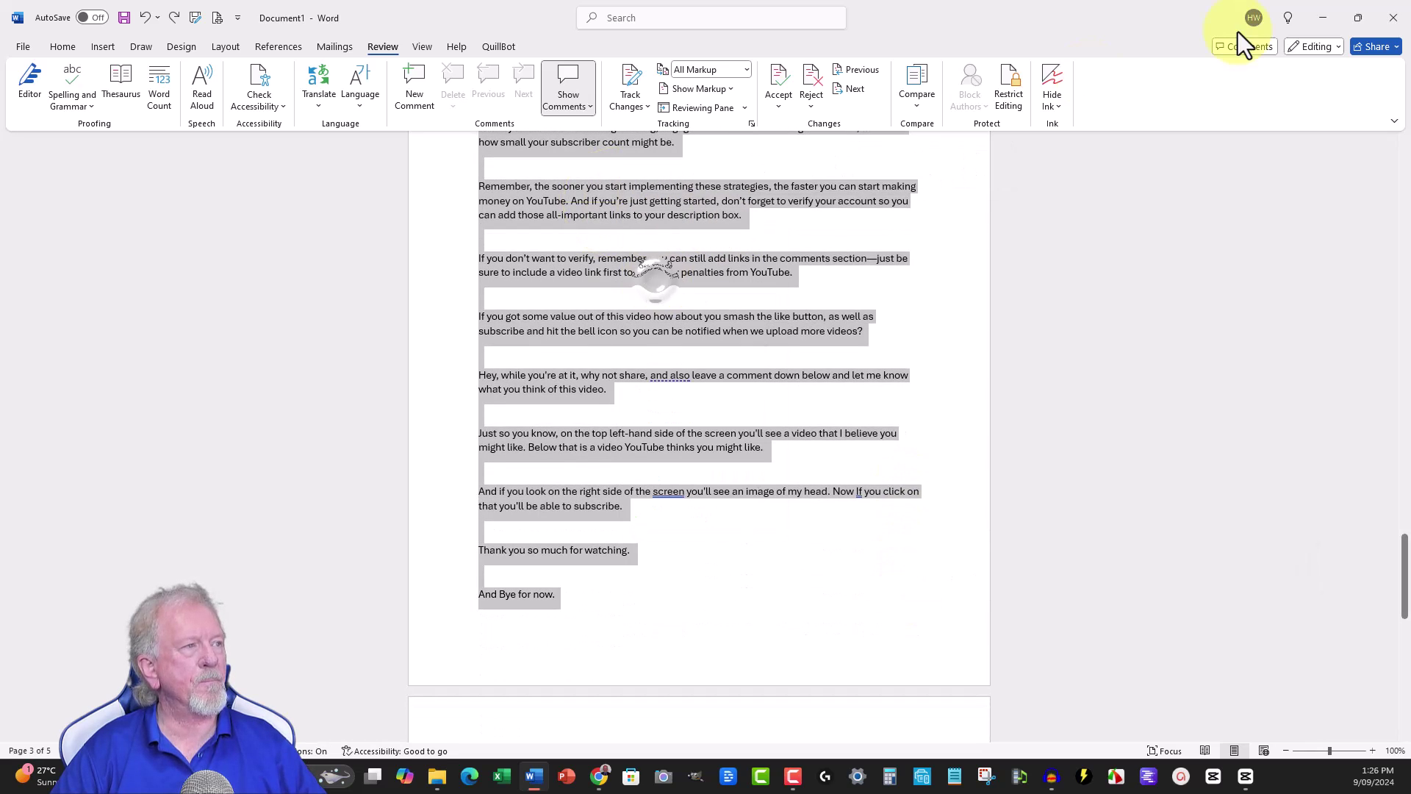
# Replace the Input Text with the closing section and generate a 2:24 Alloy clip.
pyautogui.click(1319, 15)
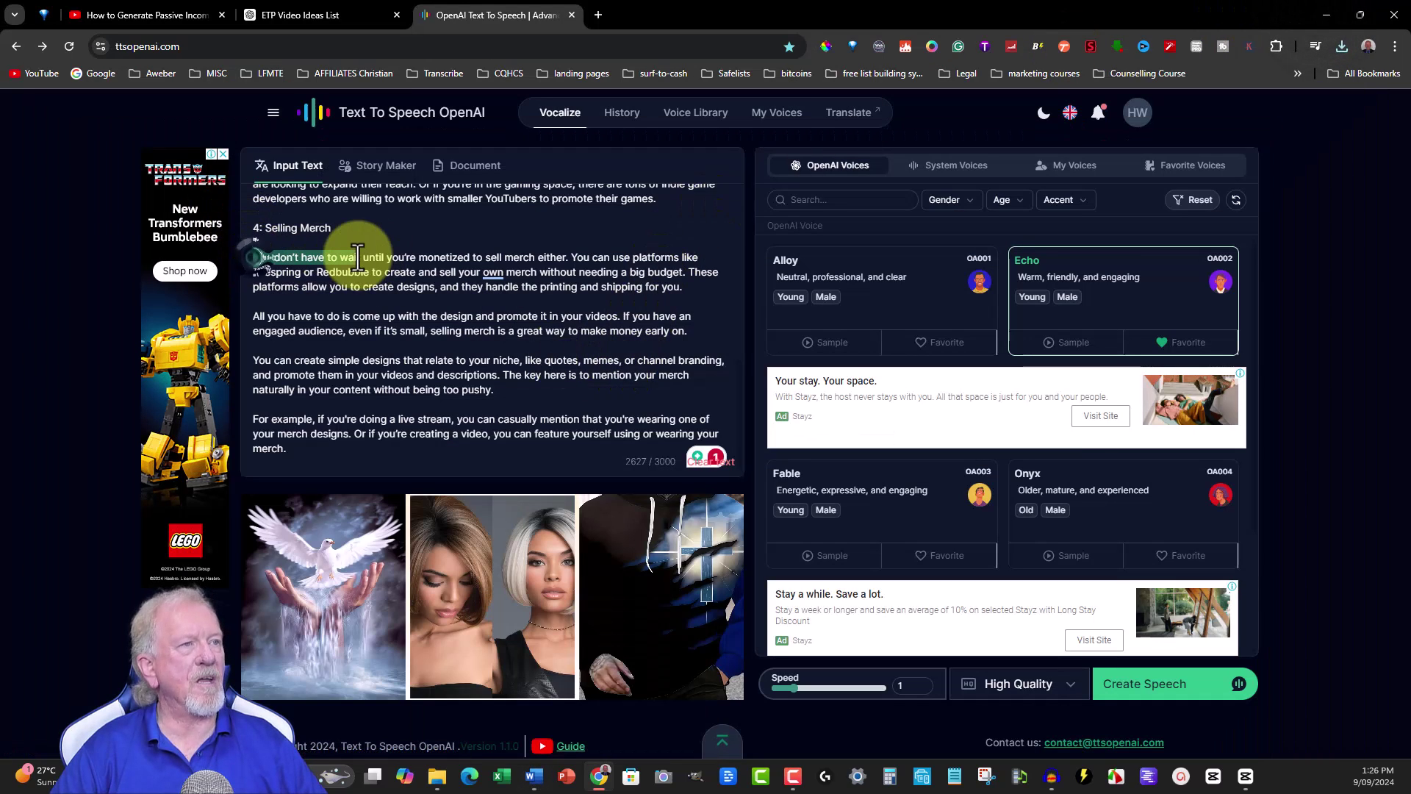
pyautogui.moveTo(255, 256); pyautogui.dragTo(356, 256)
pyautogui.hotkey('ctrl', 'a')
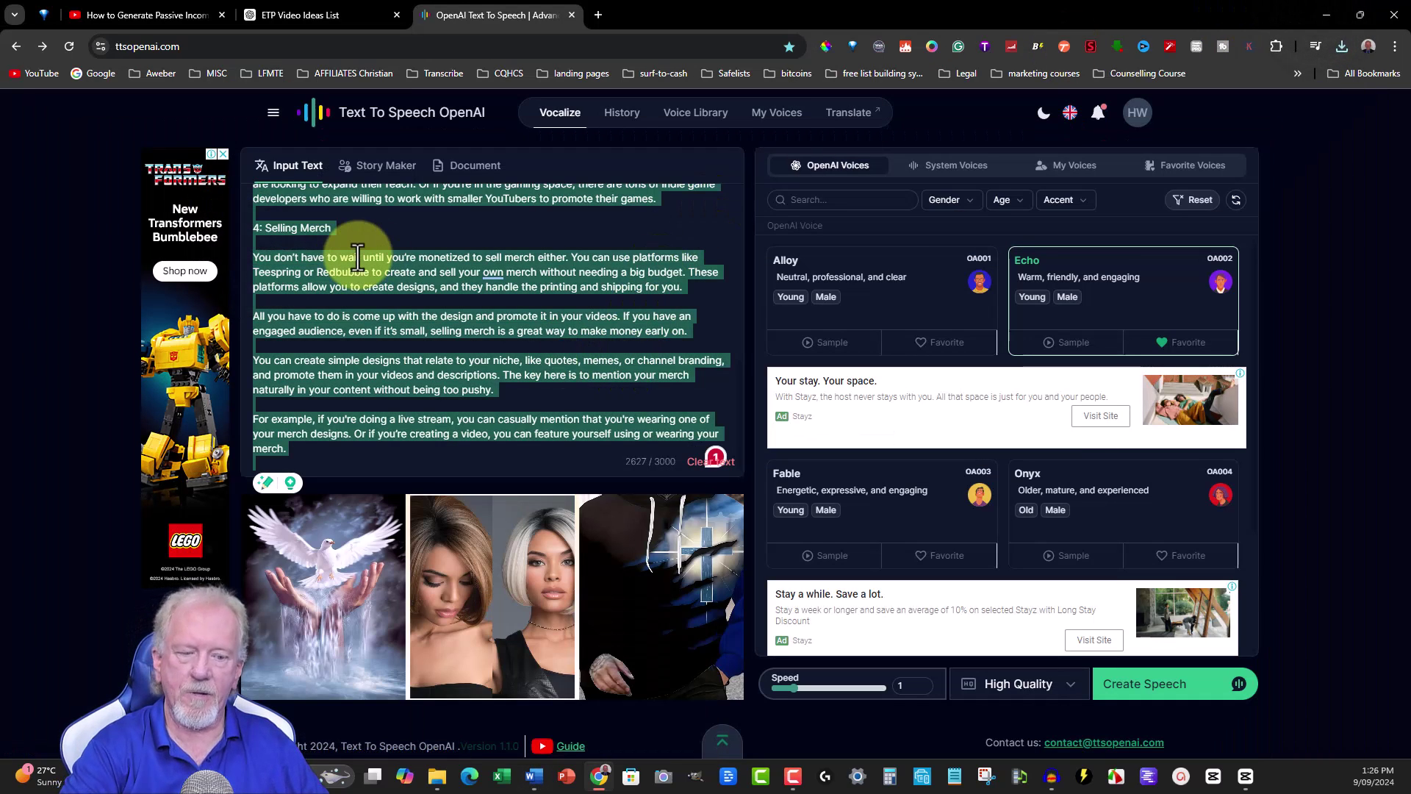
pyautogui.press('BackSpace')
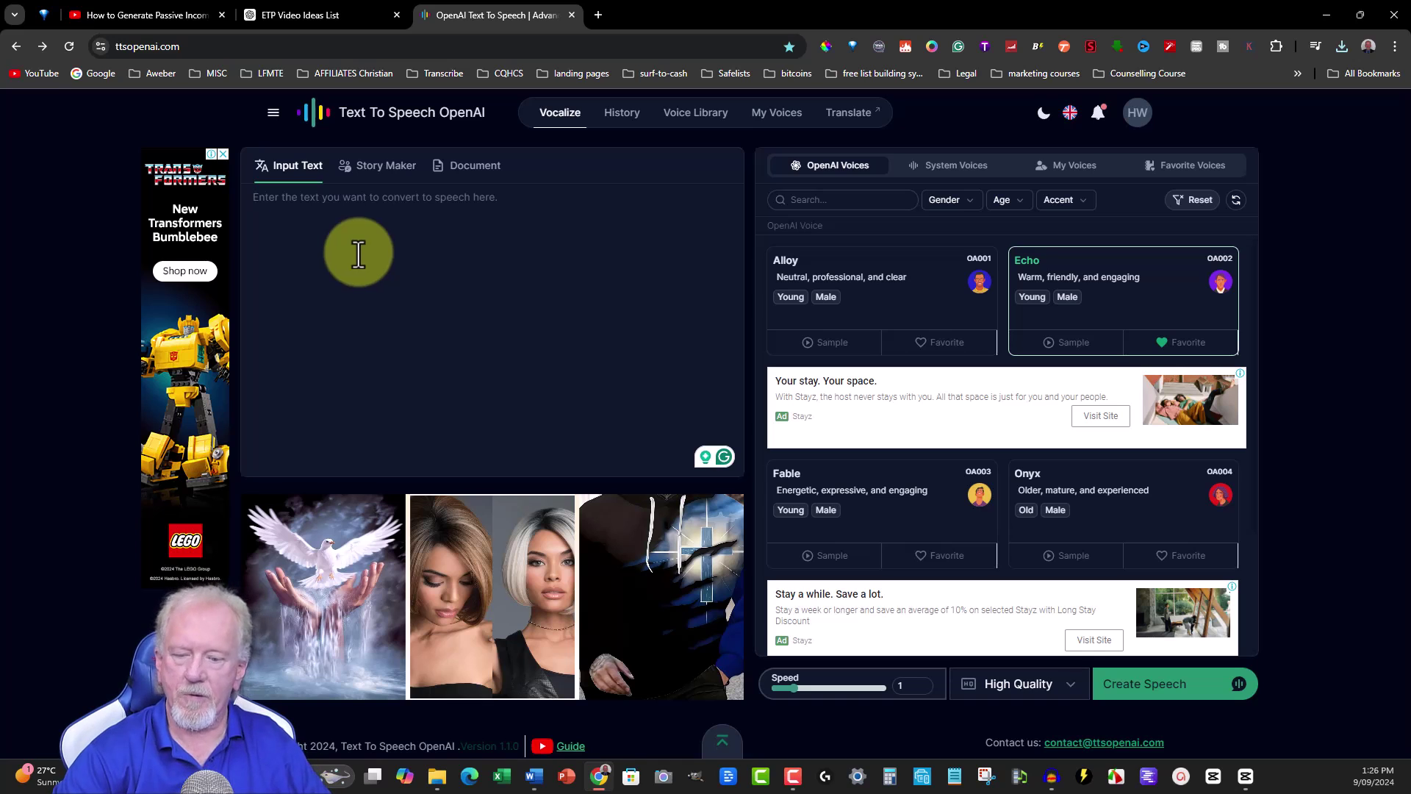
pyautogui.hotkey('ctrl', 'v')
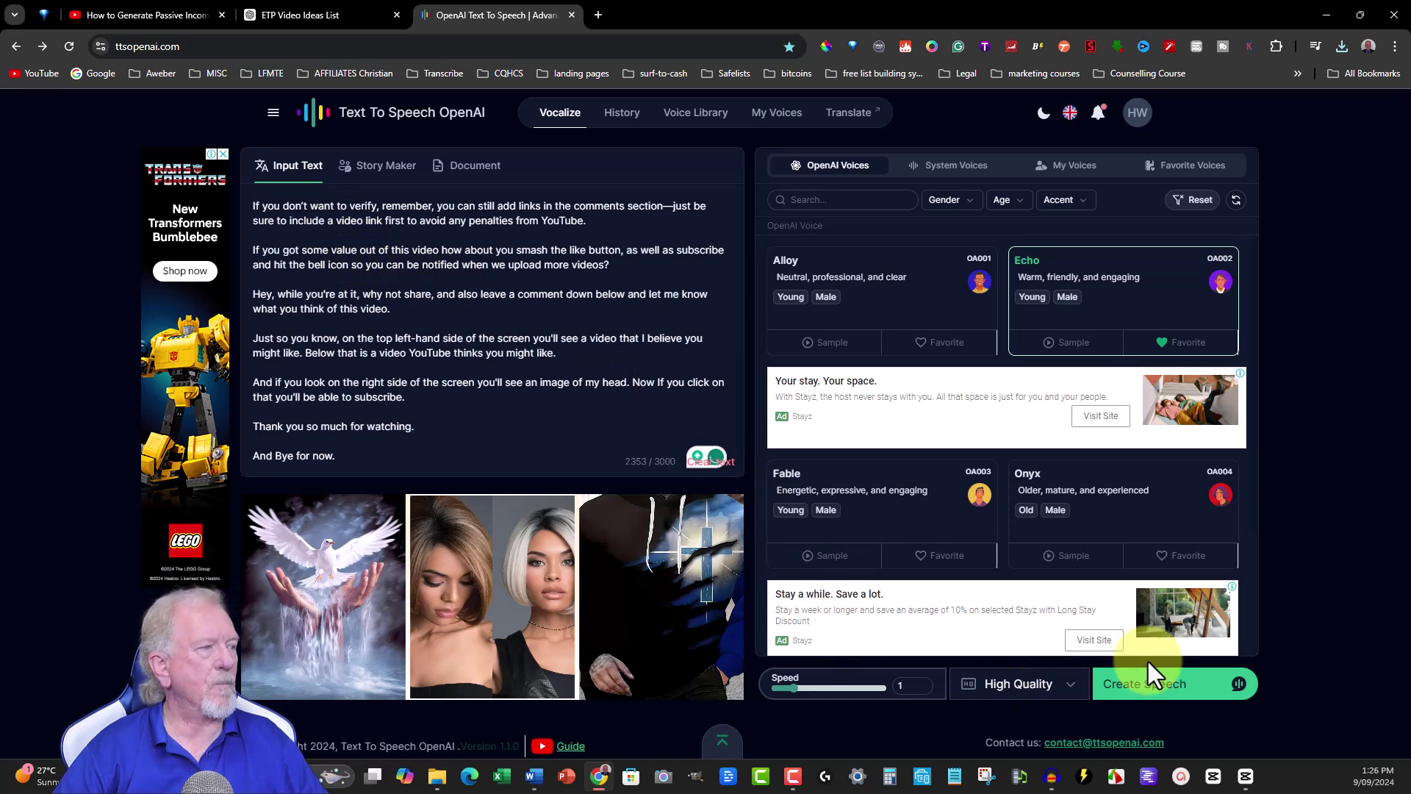
pyautogui.click(1160, 689)
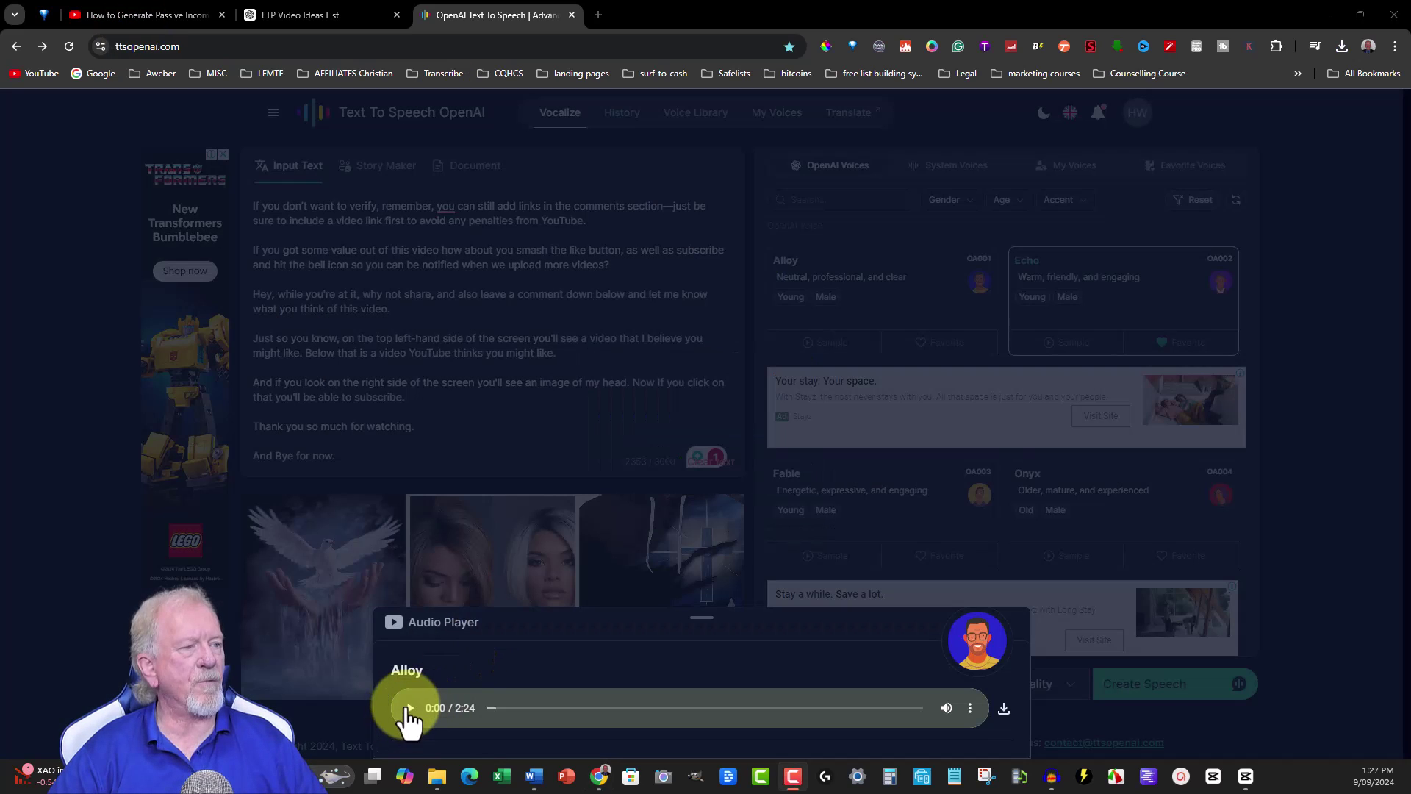
# Briefly preview the 2:24 closing narration and download it as 3.mp3.
pyautogui.click(410, 714)
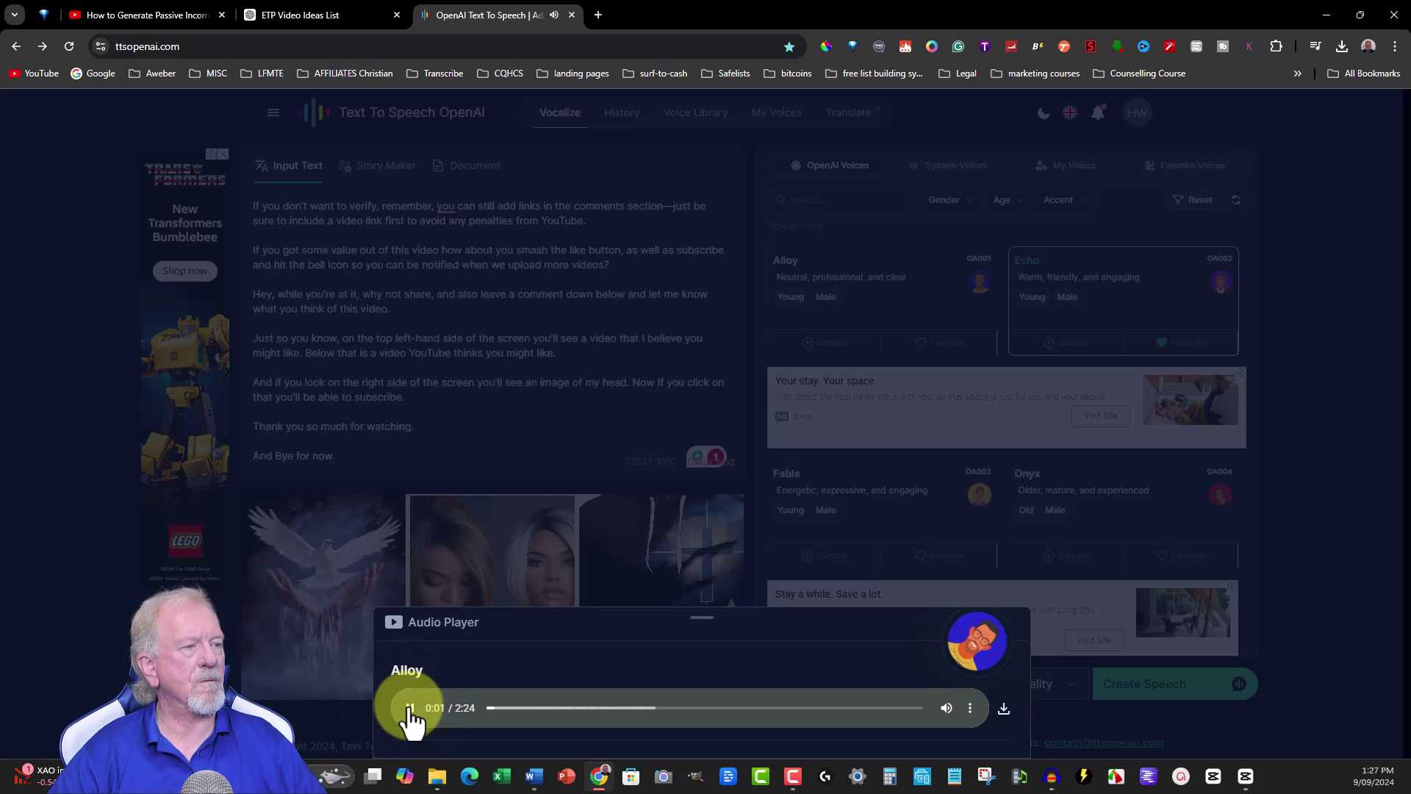
pyautogui.click(410, 711)
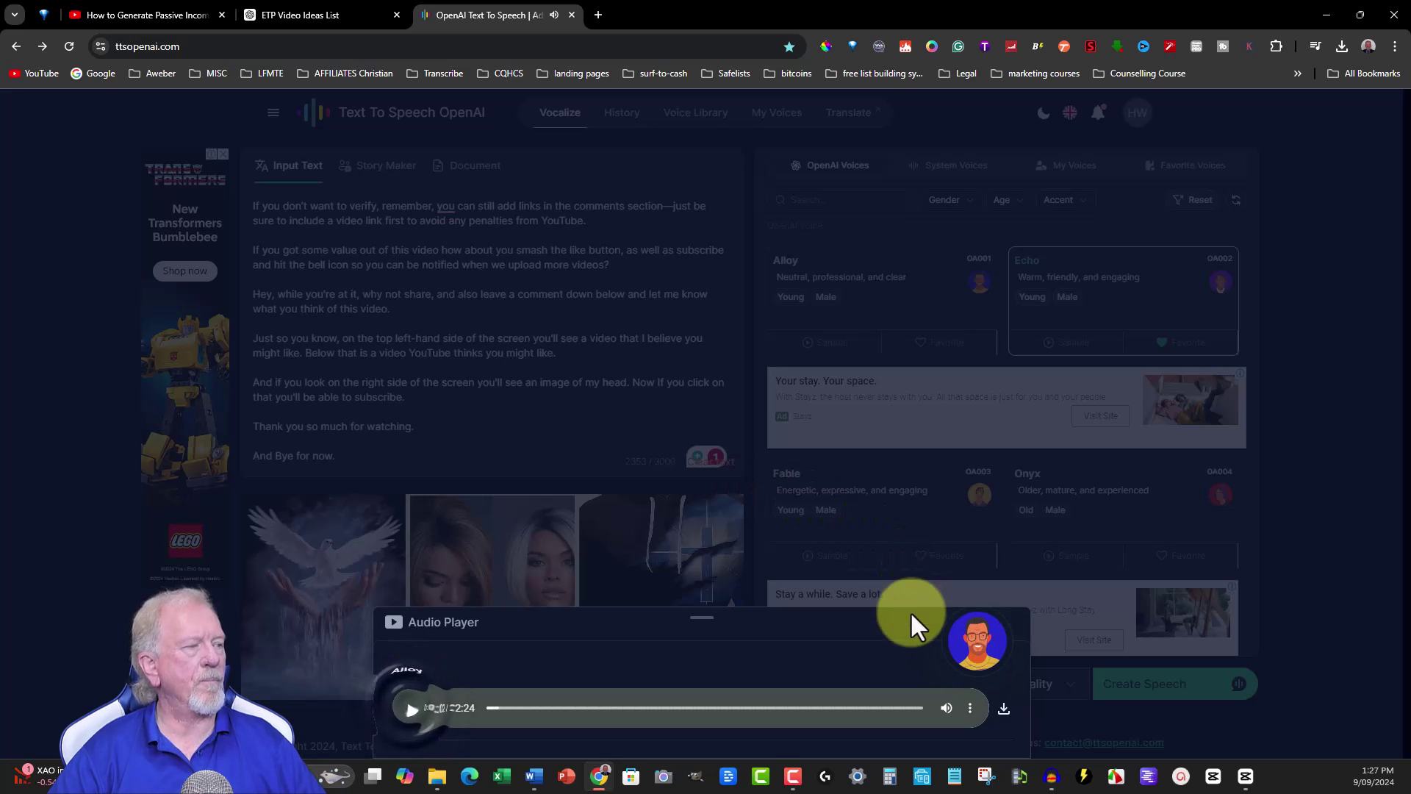
pyautogui.click(970, 711)
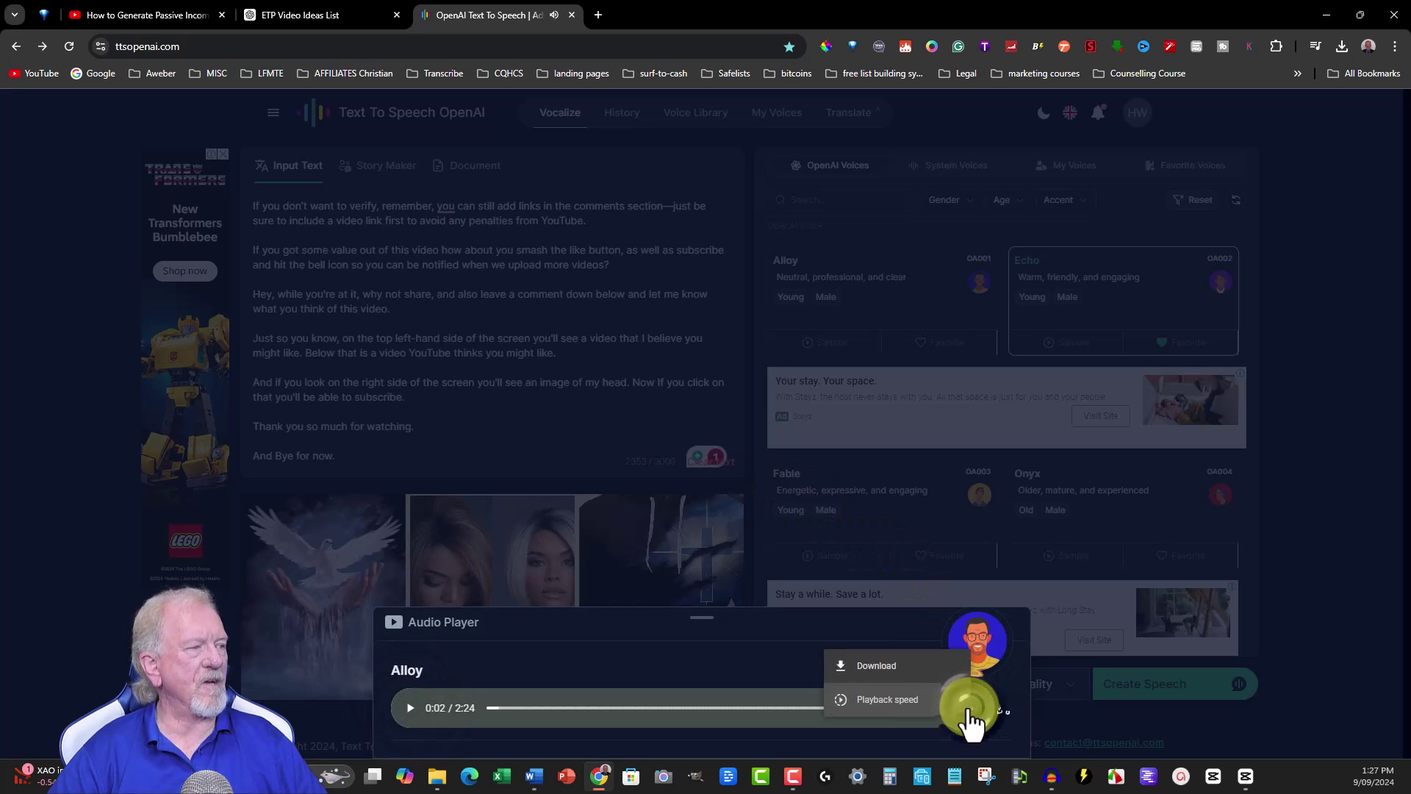
pyautogui.click(876, 668)
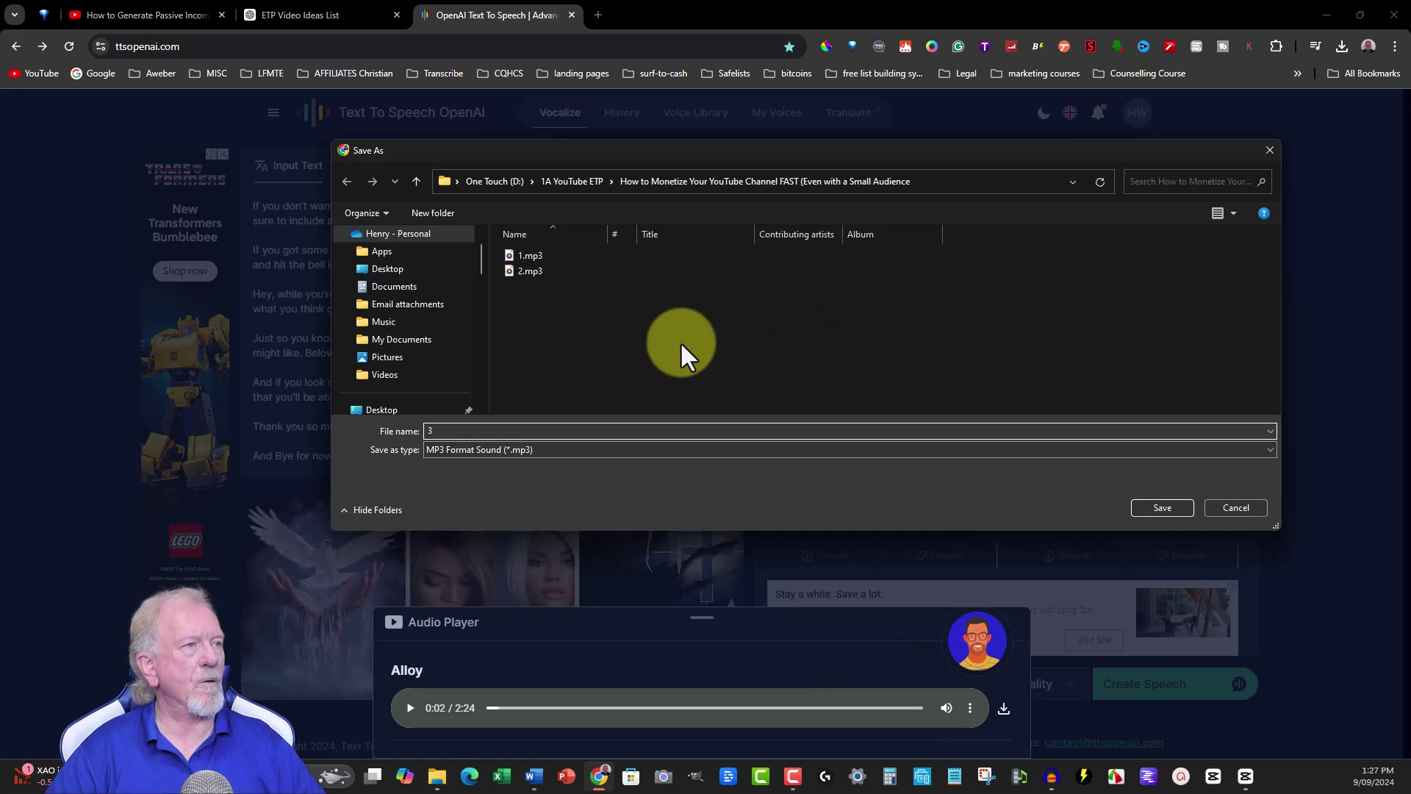
pyautogui.click(1164, 507)
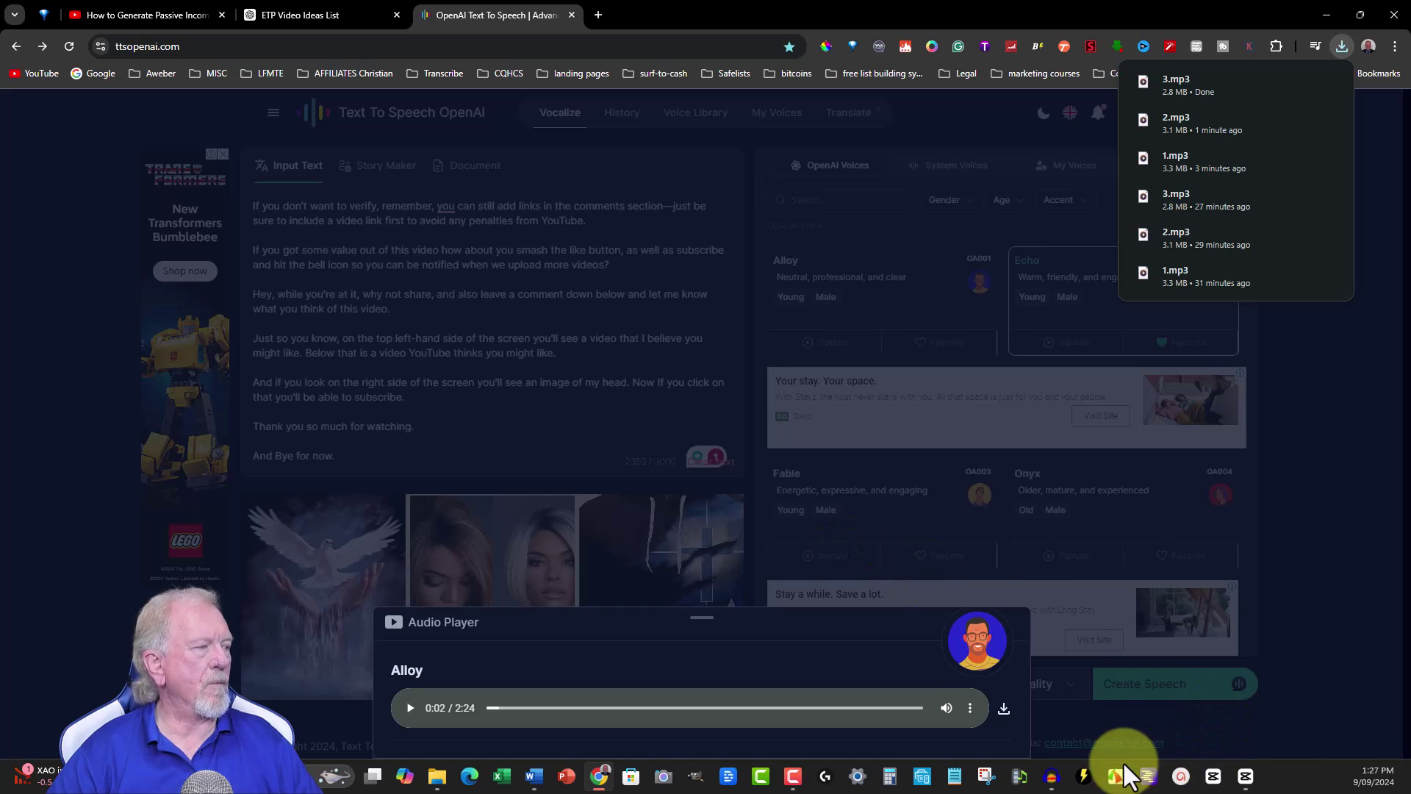
# Import 1.mp3, 2.mp3 and 3.mp3 into a maximized Audacity window as separate tracks.
pyautogui.click(1051, 777)
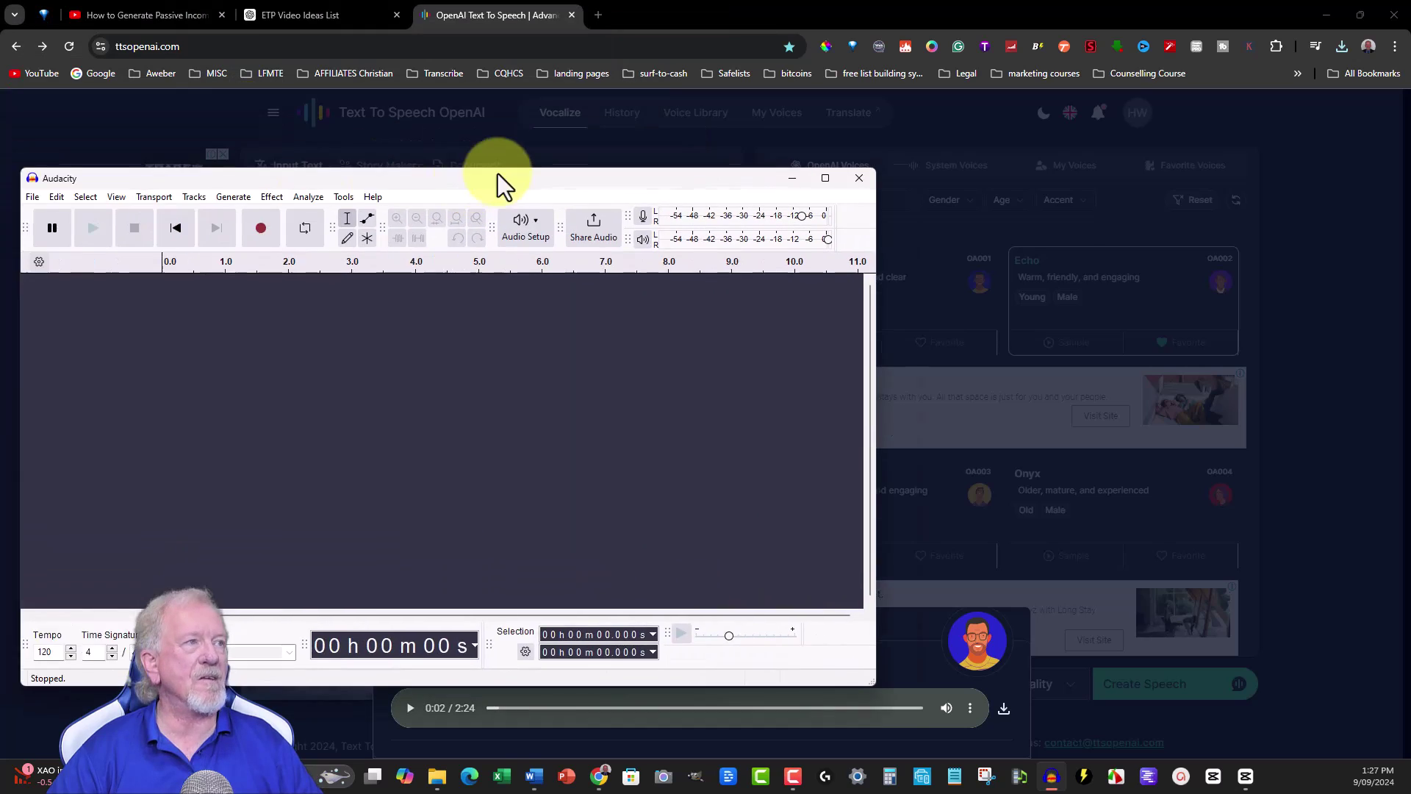
pyautogui.moveTo(502, 185); pyautogui.dragTo(770, 140)
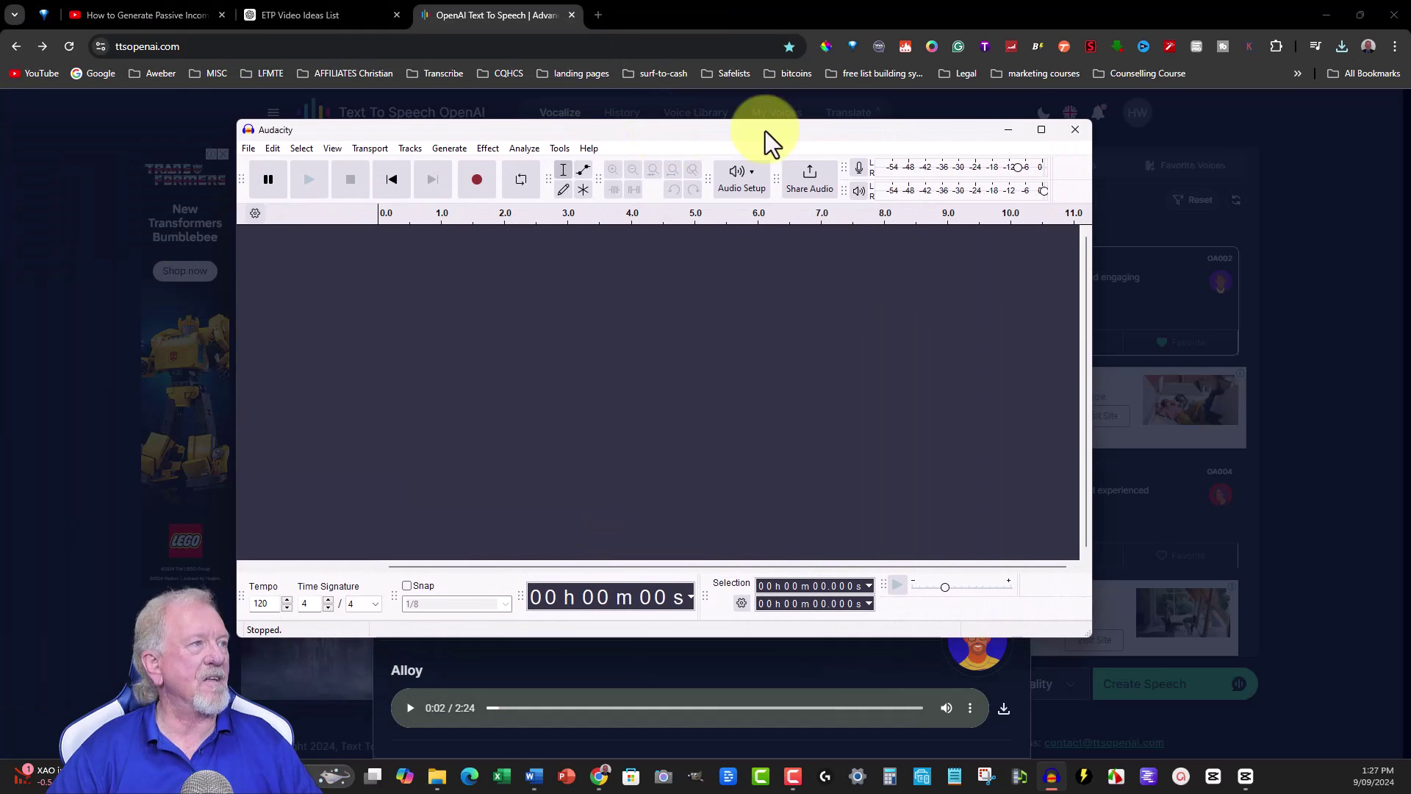
pyautogui.click(1041, 131)
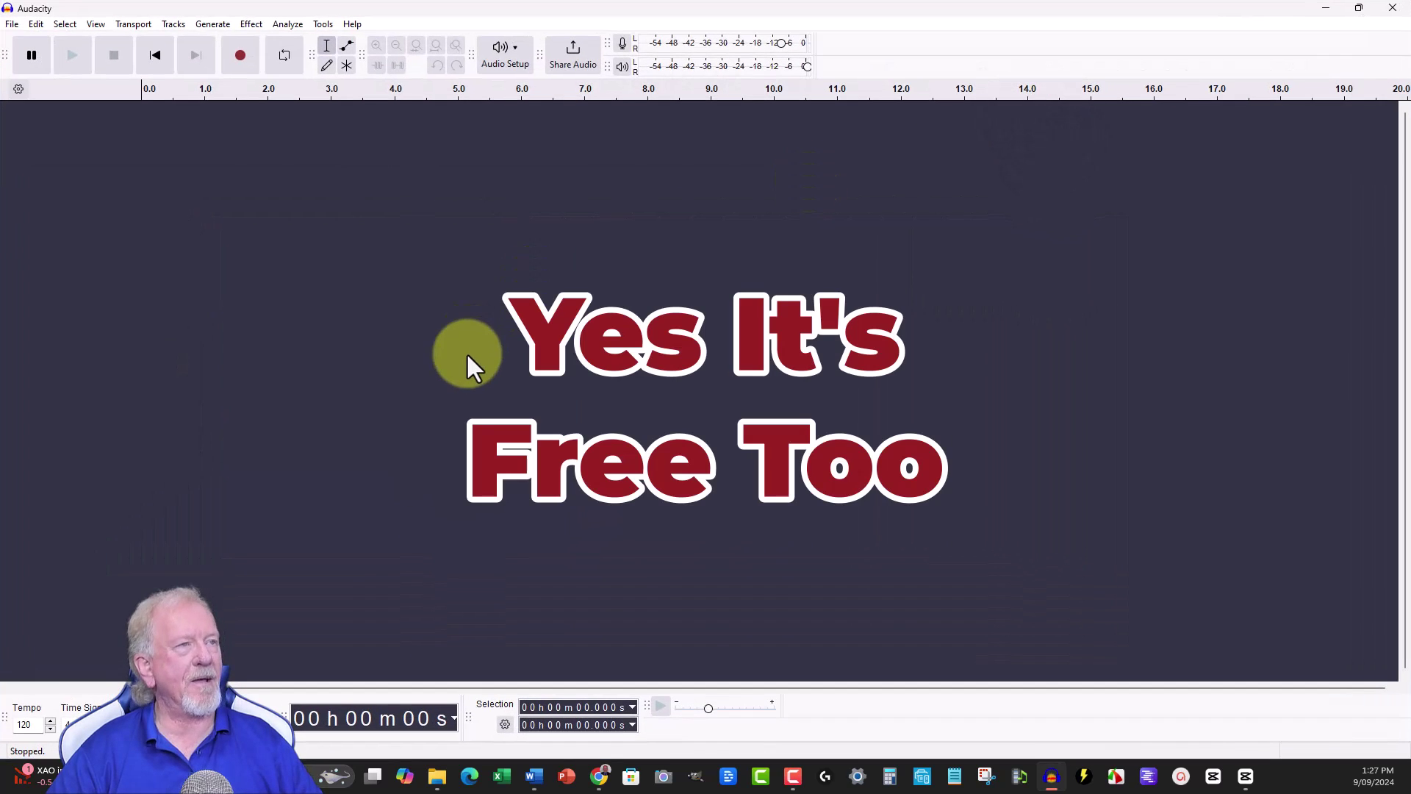
pyautogui.moveTo(436, 776)
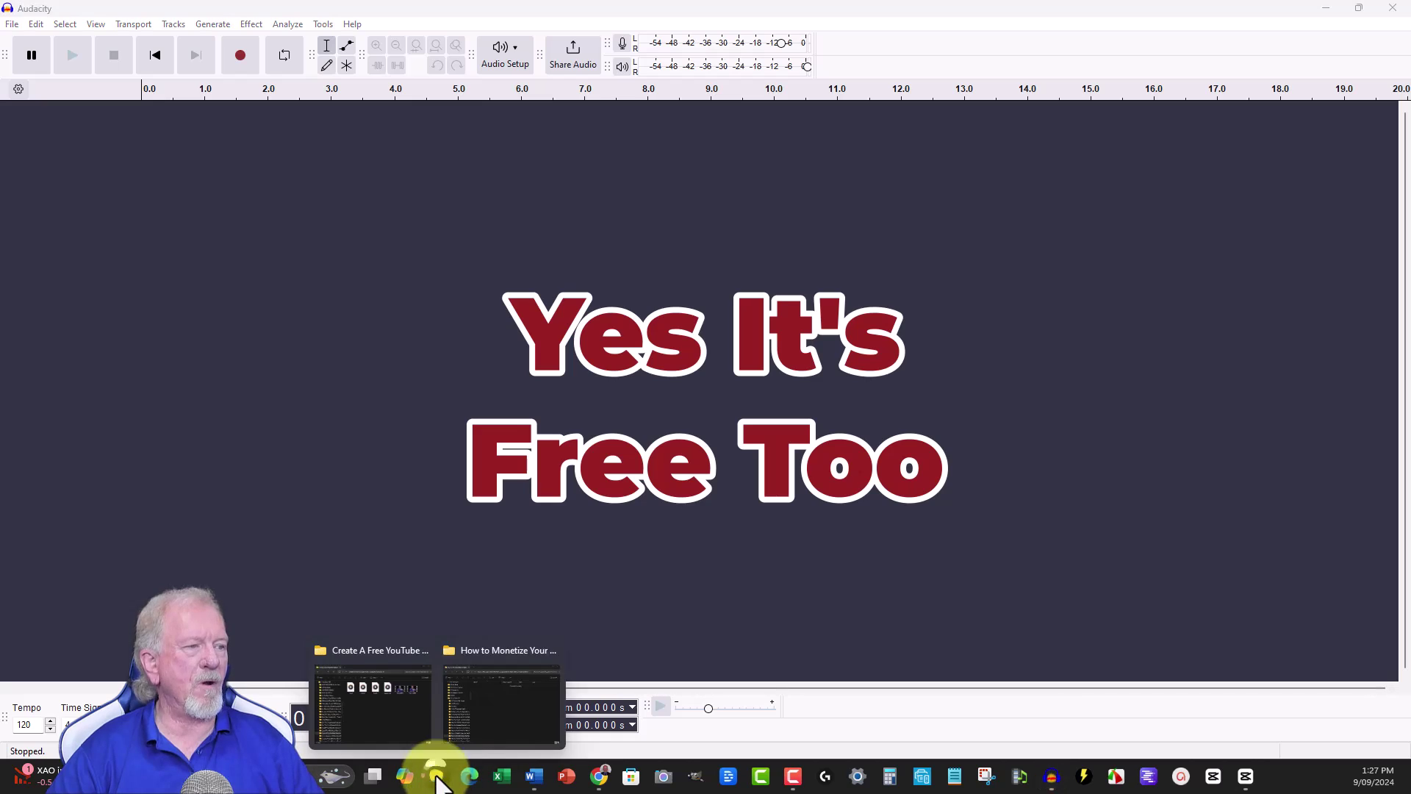
pyautogui.click(518, 705)
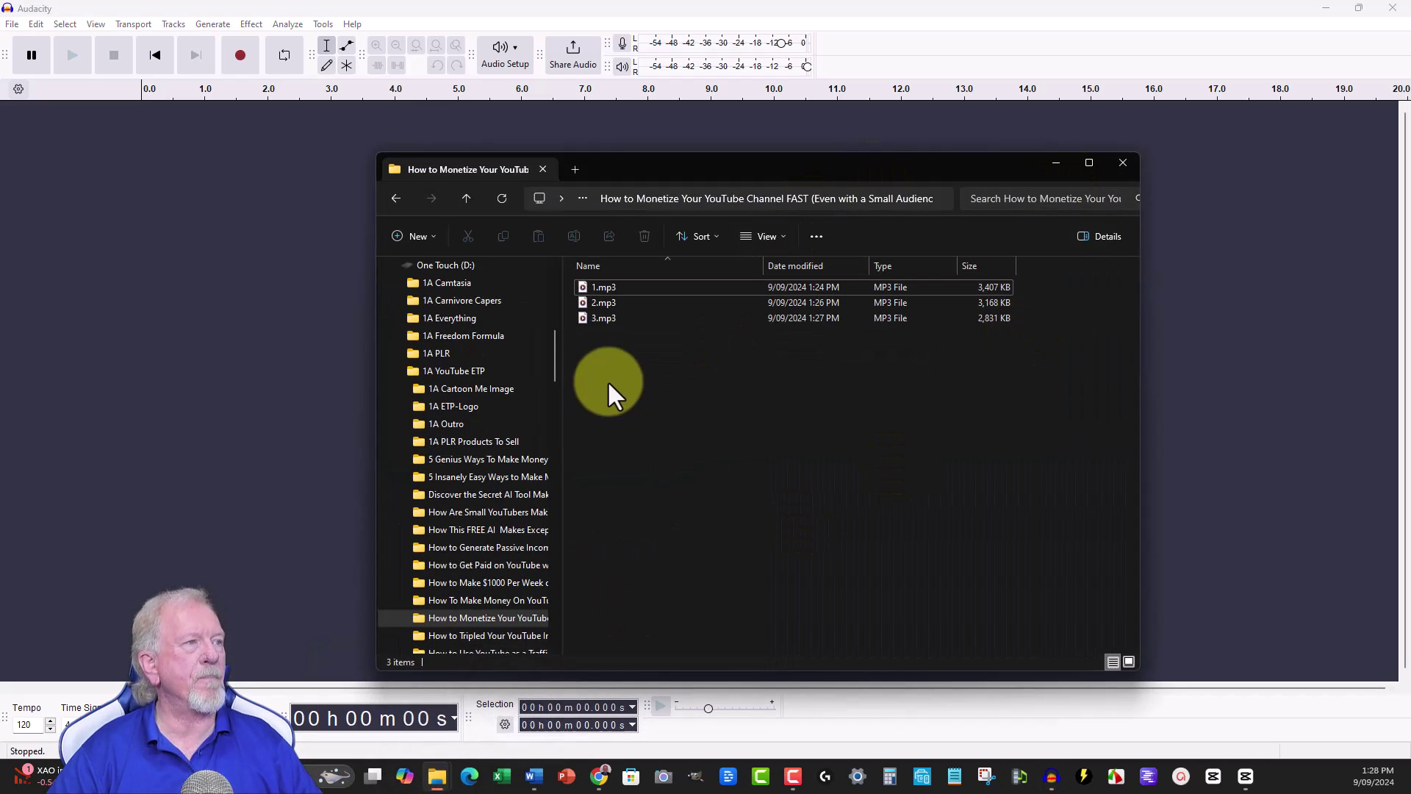
pyautogui.moveTo(600, 355)
pyautogui.mouseDown()
pyautogui.moveTo(745, 283)
pyautogui.moveTo(189, 249)
pyautogui.mouseUp()
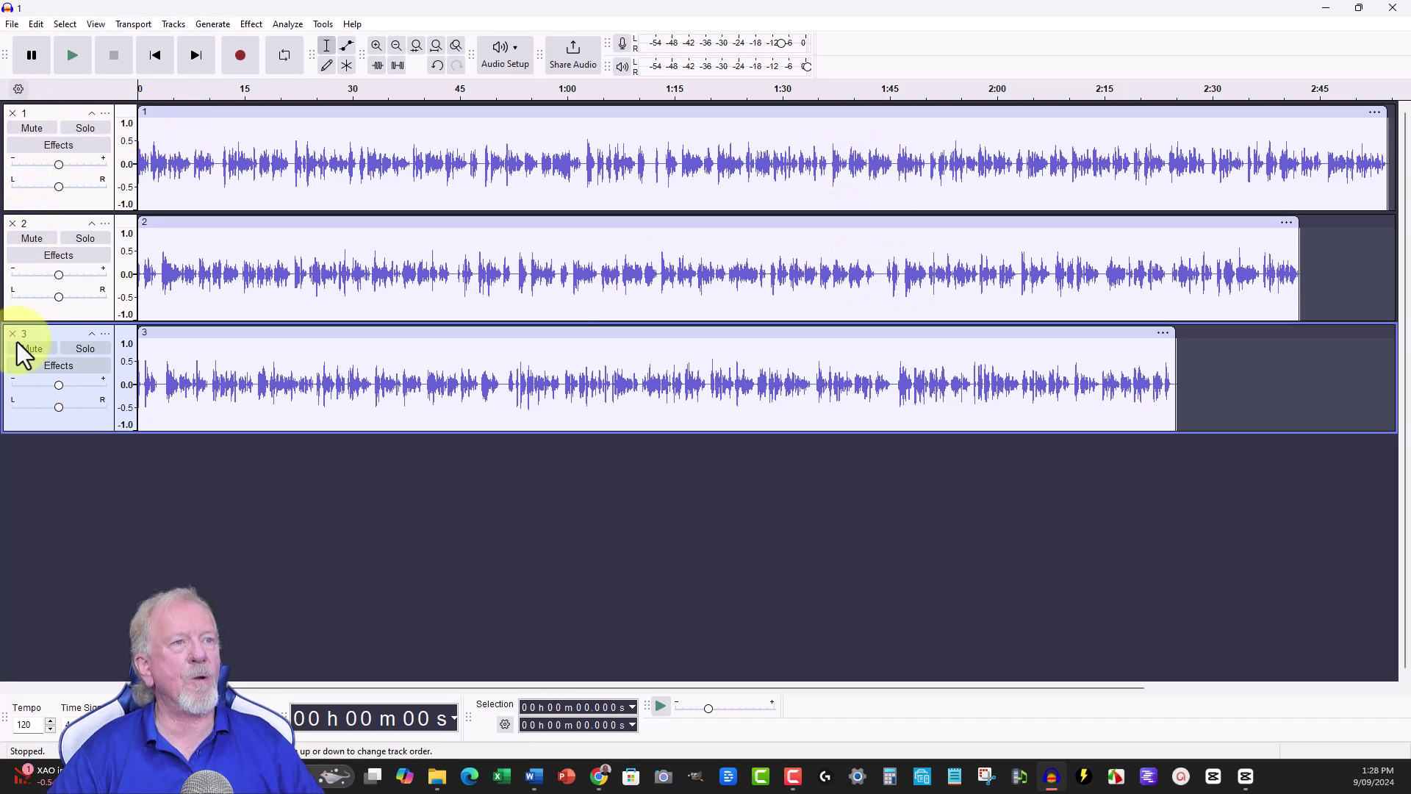
pyautogui.keyDown('ctrl'); pyautogui.scroll(-1, 639, 206); pyautogui.keyUp('ctrl')
pyautogui.keyDown('ctrl'); pyautogui.scroll(-1, 644, 202); pyautogui.keyUp('ctrl')
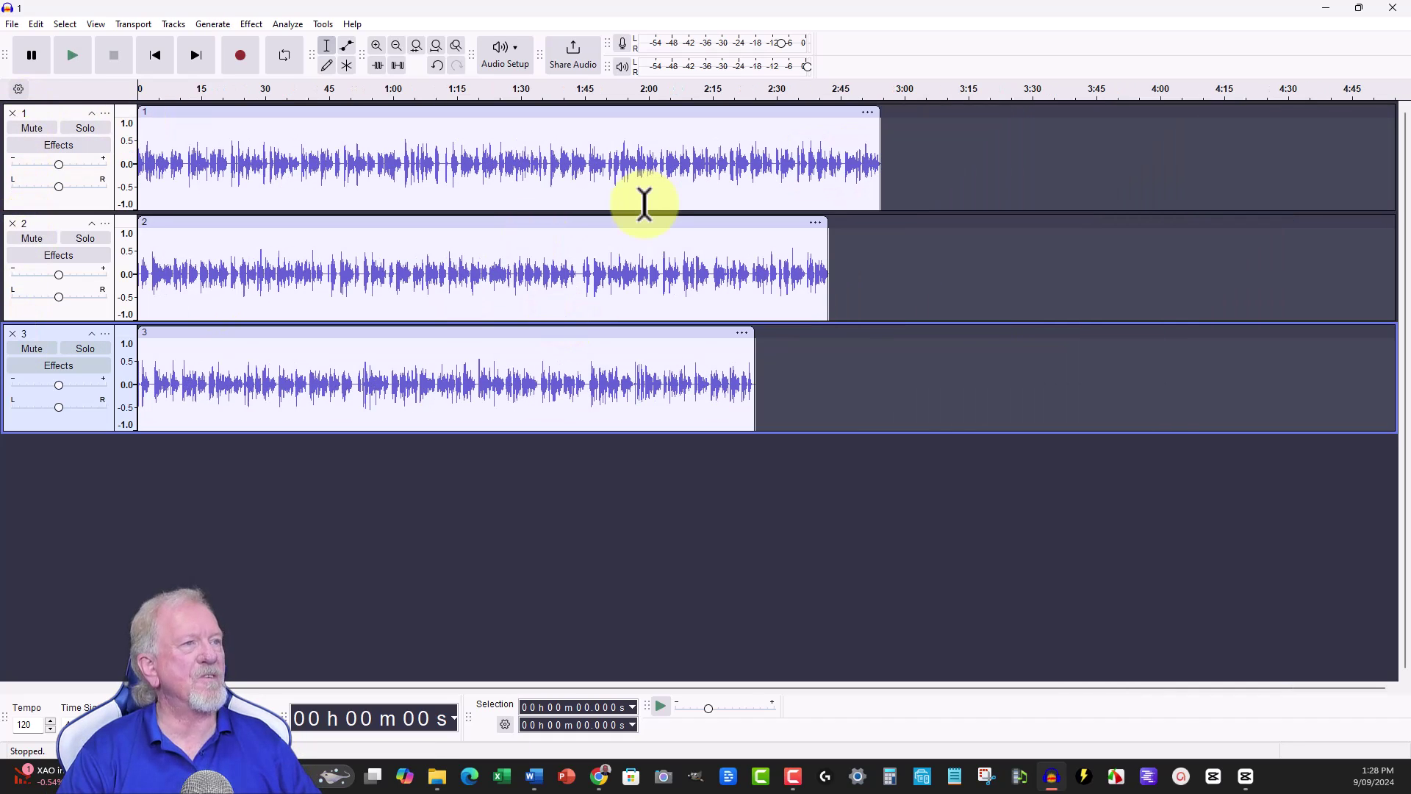
pyautogui.keyDown('ctrl'); pyautogui.scroll(-1, 643, 201); pyautogui.keyUp('ctrl')
pyautogui.keyDown('ctrl'); pyautogui.scroll(-1, 640, 205); pyautogui.keyUp('ctrl')
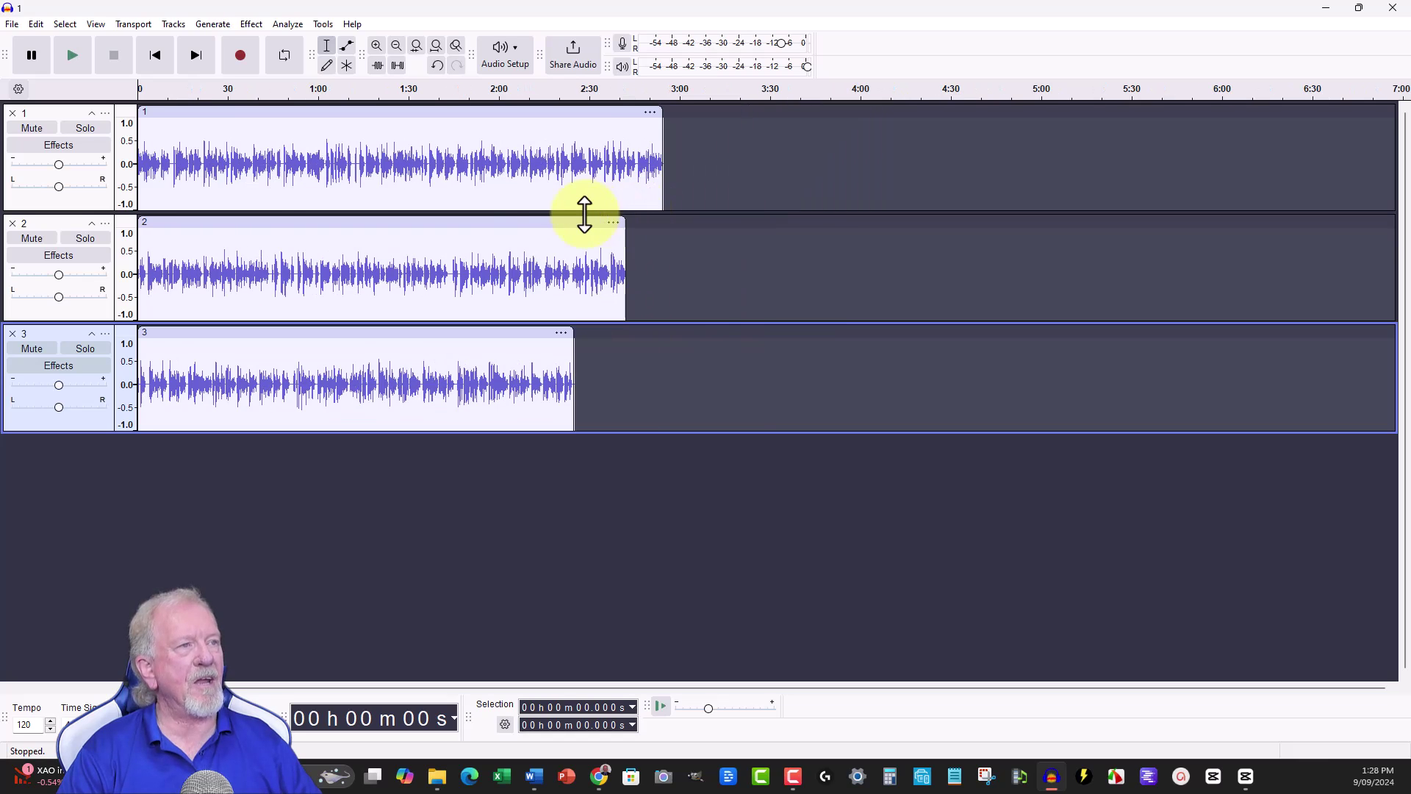
pyautogui.keyDown('ctrl'); pyautogui.scroll(-1, 408, 216); pyautogui.keyUp('ctrl')
pyautogui.keyDown('ctrl'); pyautogui.scroll(-1, 378, 216); pyautogui.keyUp('ctrl')
pyautogui.keyDown('ctrl'); pyautogui.scroll(-1, 370, 219); pyautogui.keyUp('ctrl')
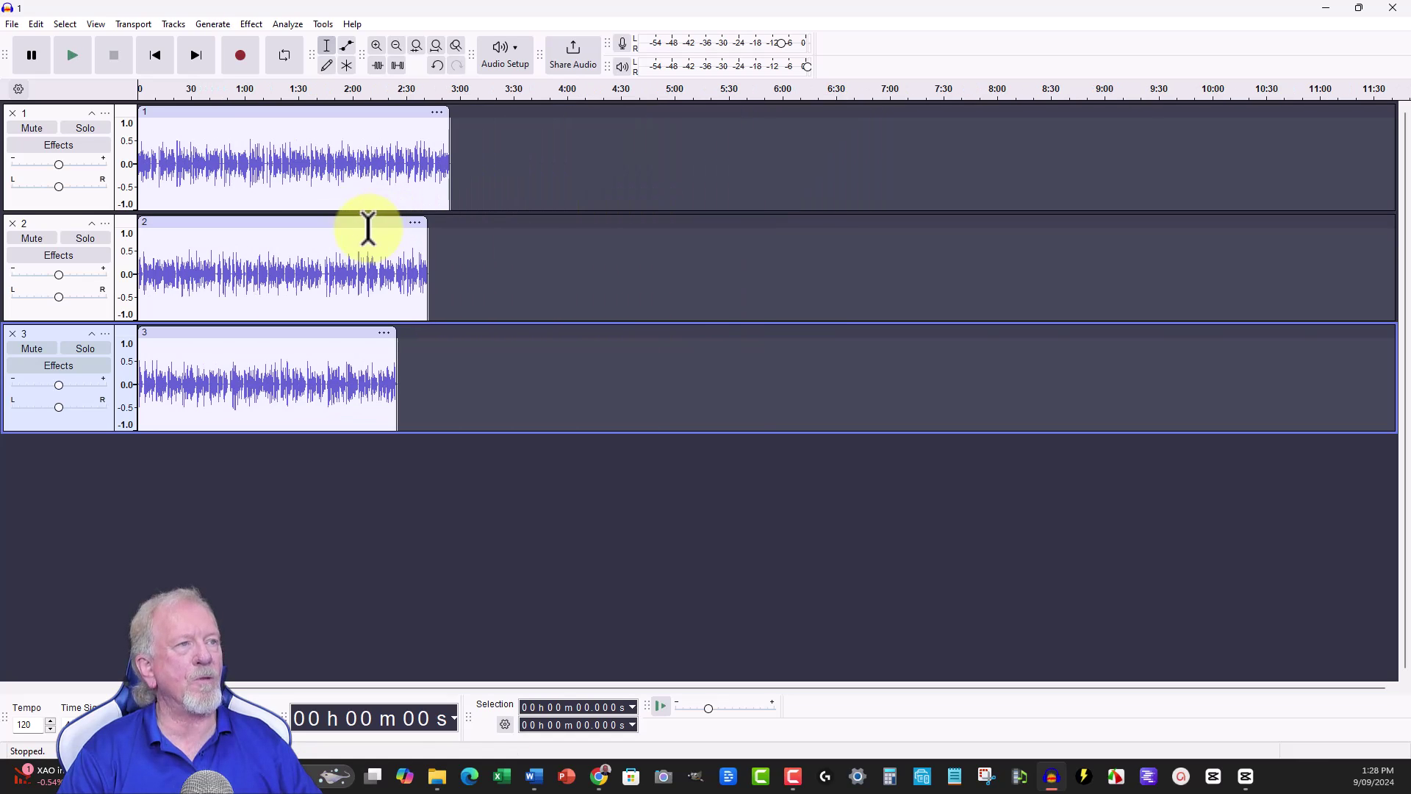
# Place clips 2 and 3 end to end after clip 1 on track 1, about eight minutes total.
pyautogui.moveTo(190, 220); pyautogui.dragTo(456, 186)
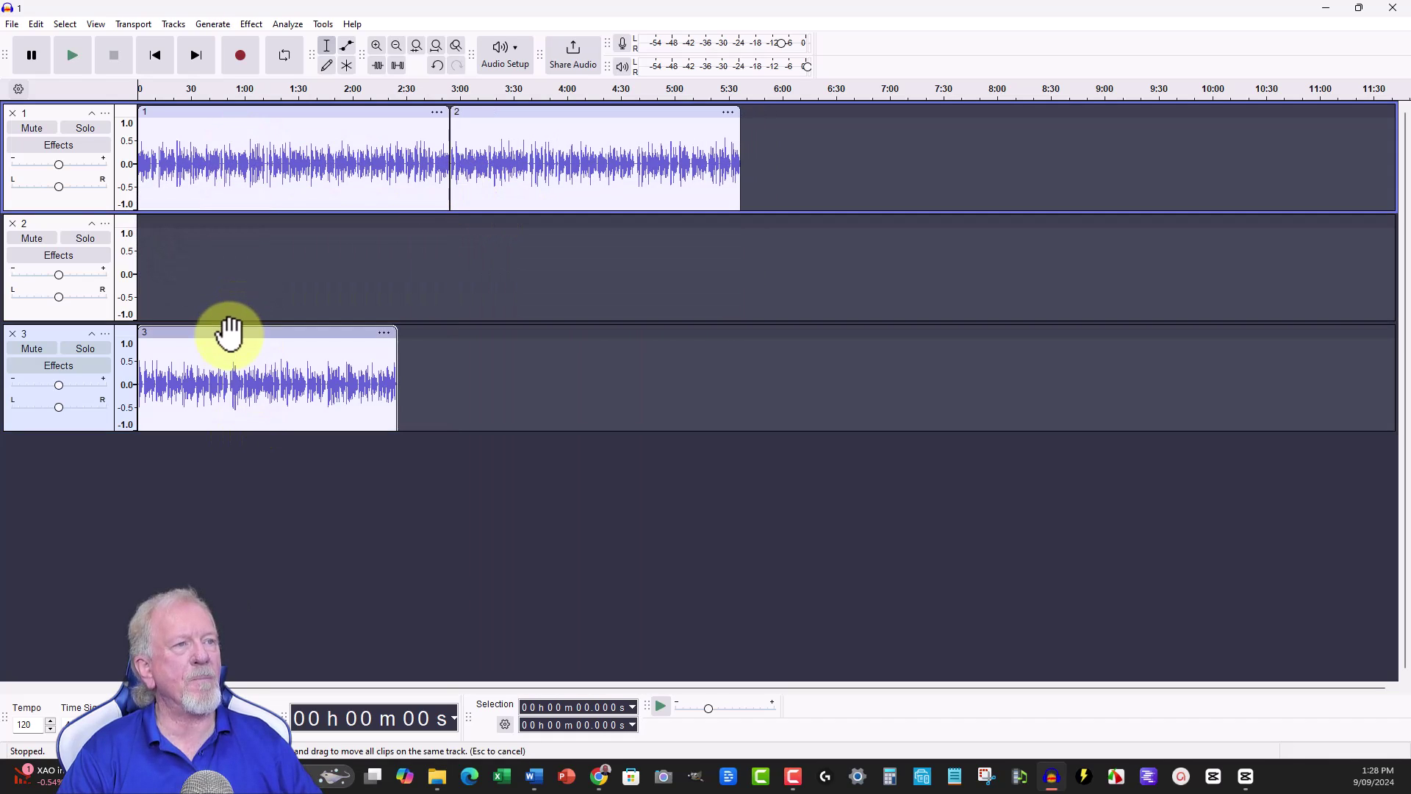
pyautogui.moveTo(228, 331)
pyautogui.mouseDown()
pyautogui.moveTo(855, 161)
pyautogui.moveTo(803, 151)
pyautogui.mouseUp()
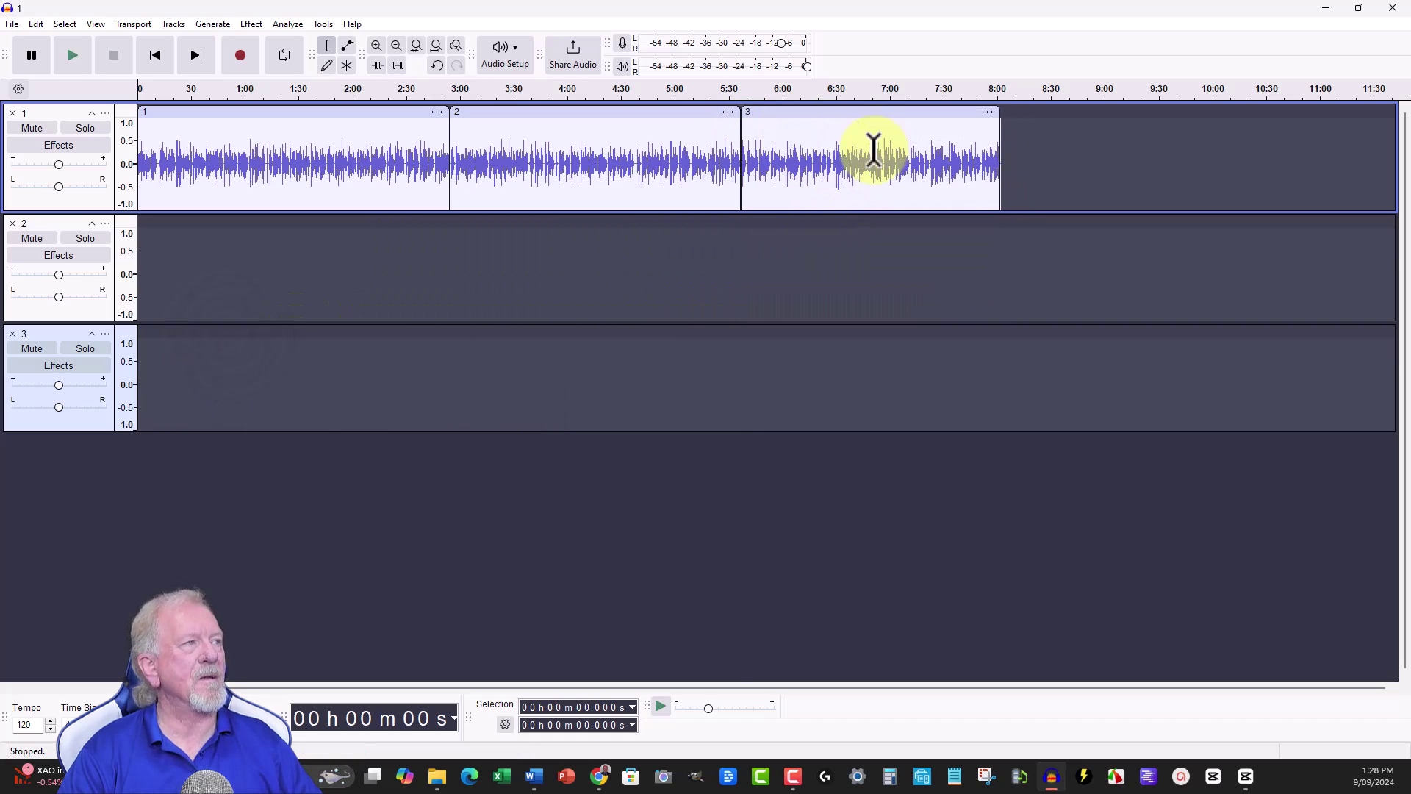
pyautogui.click(866, 153)
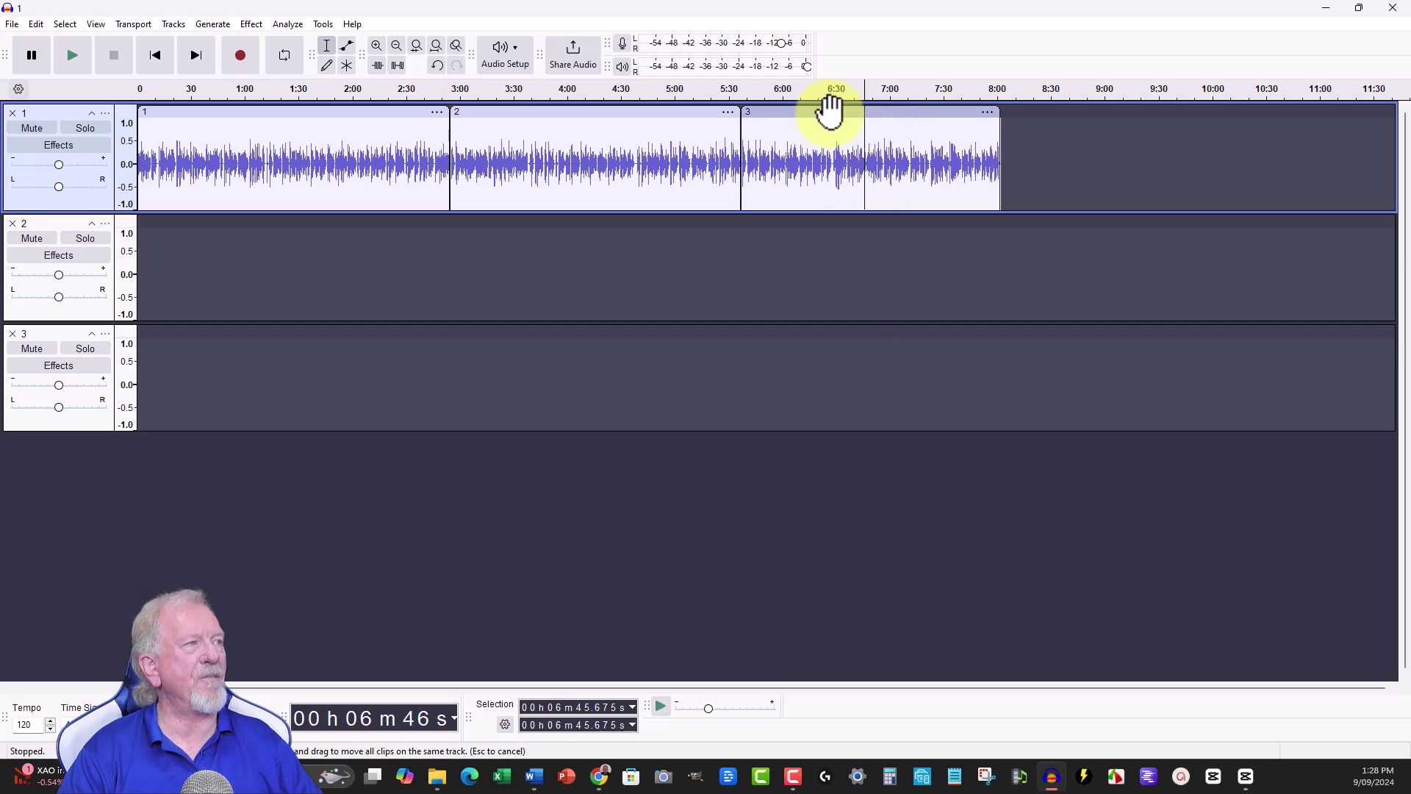
pyautogui.click(829, 110)
pyautogui.click(598, 111)
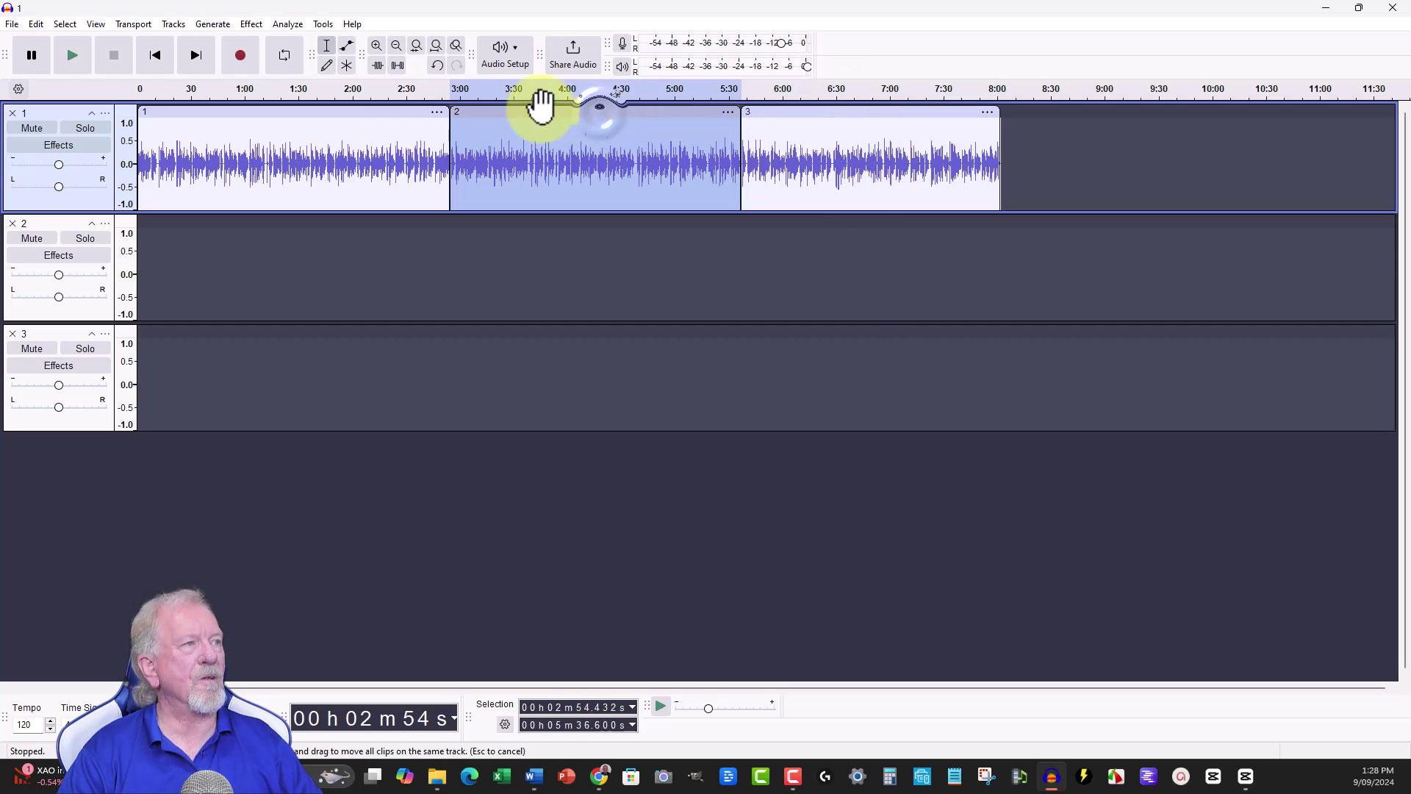
pyautogui.click(279, 110)
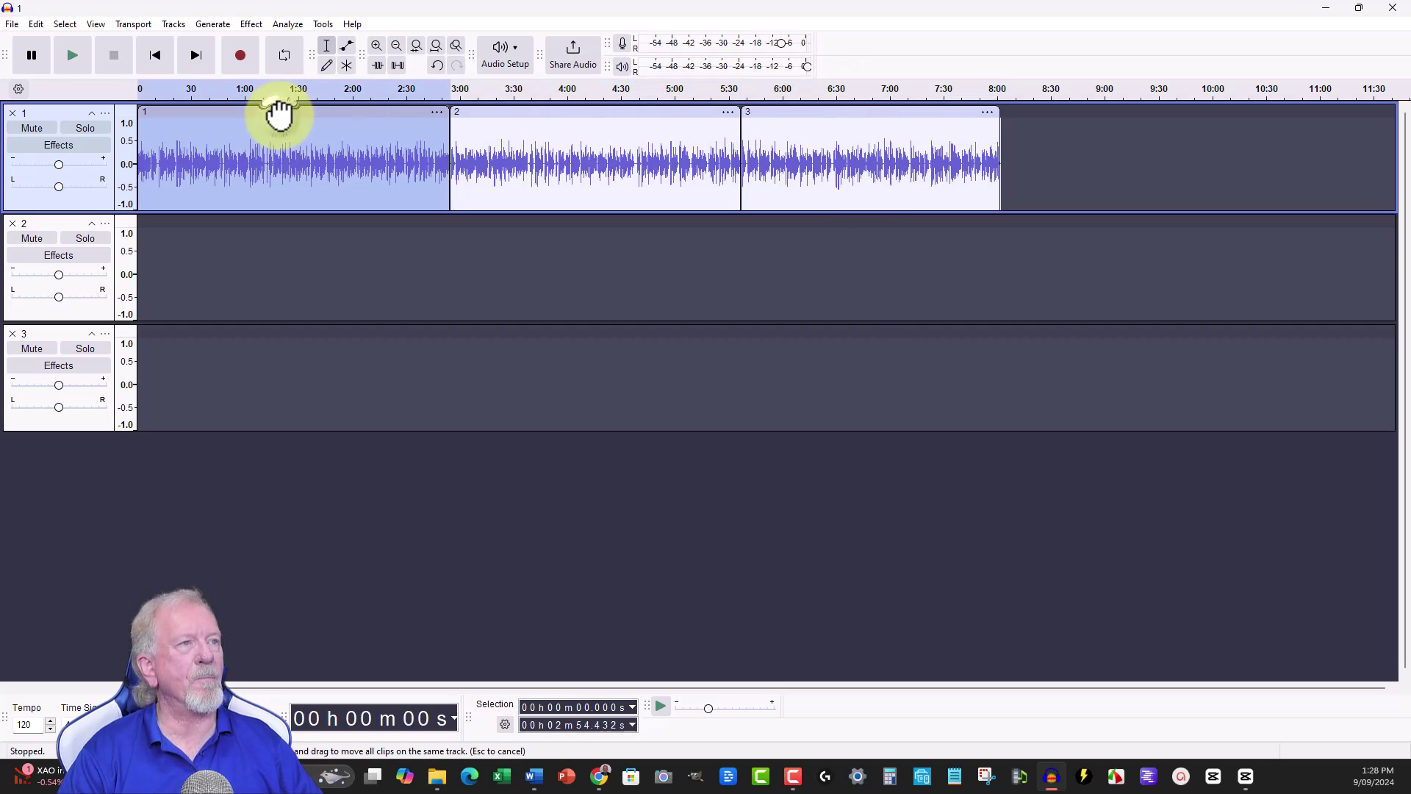
pyautogui.click(1099, 140)
pyautogui.click(12, 24)
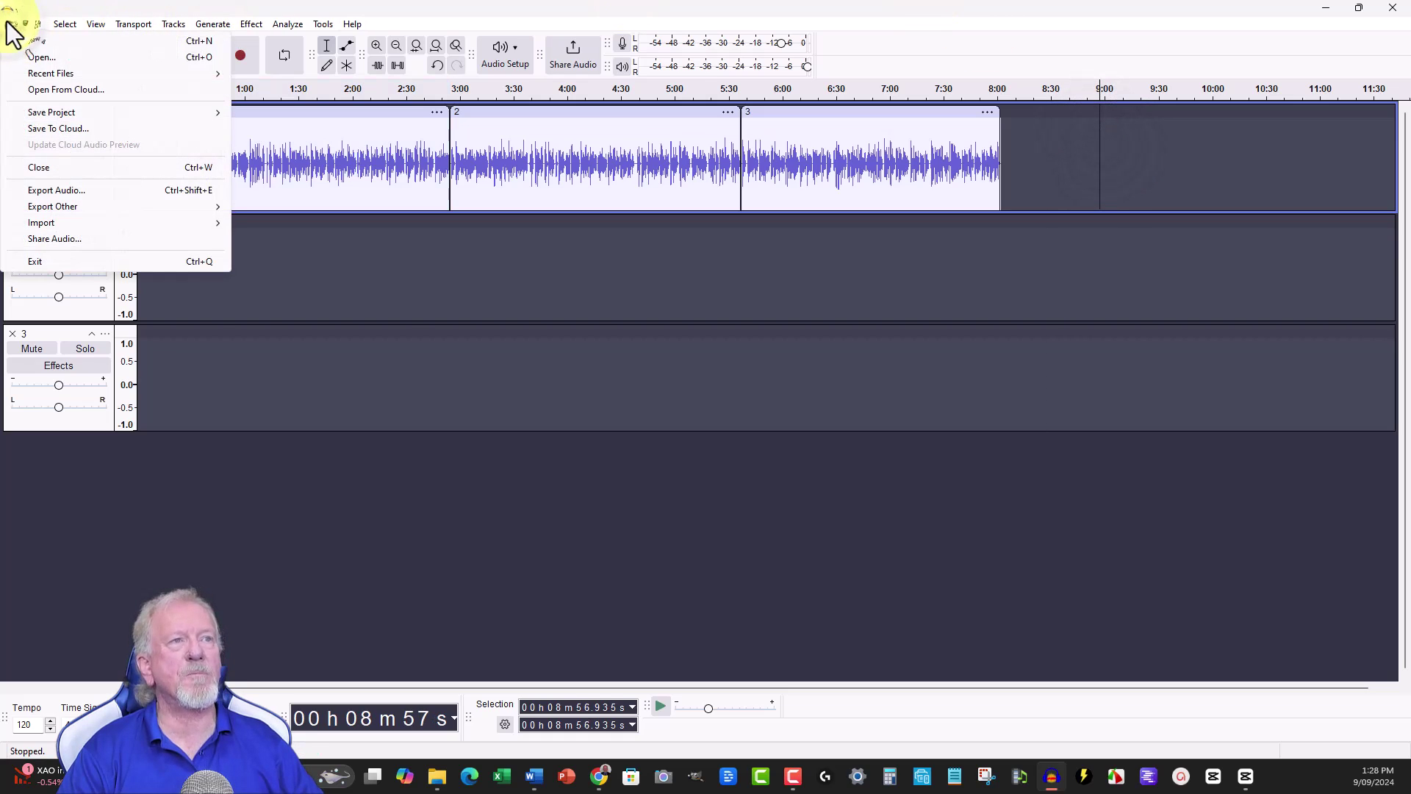
# Export the joined audio as Audio.mp3 into the folder holding 1.mp3, 2.mp3 and 3.mp3.
pyautogui.click(43, 189)
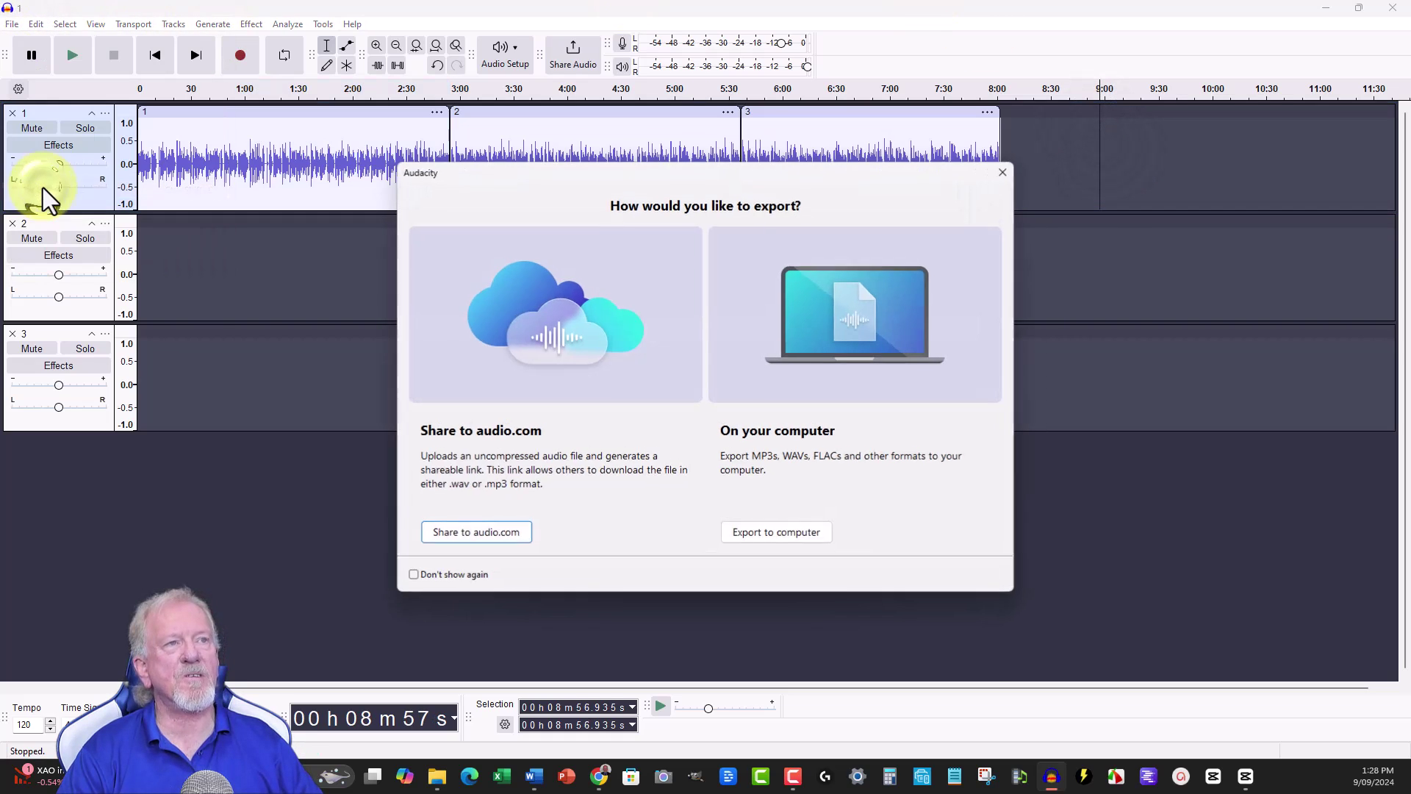
pyautogui.click(796, 537)
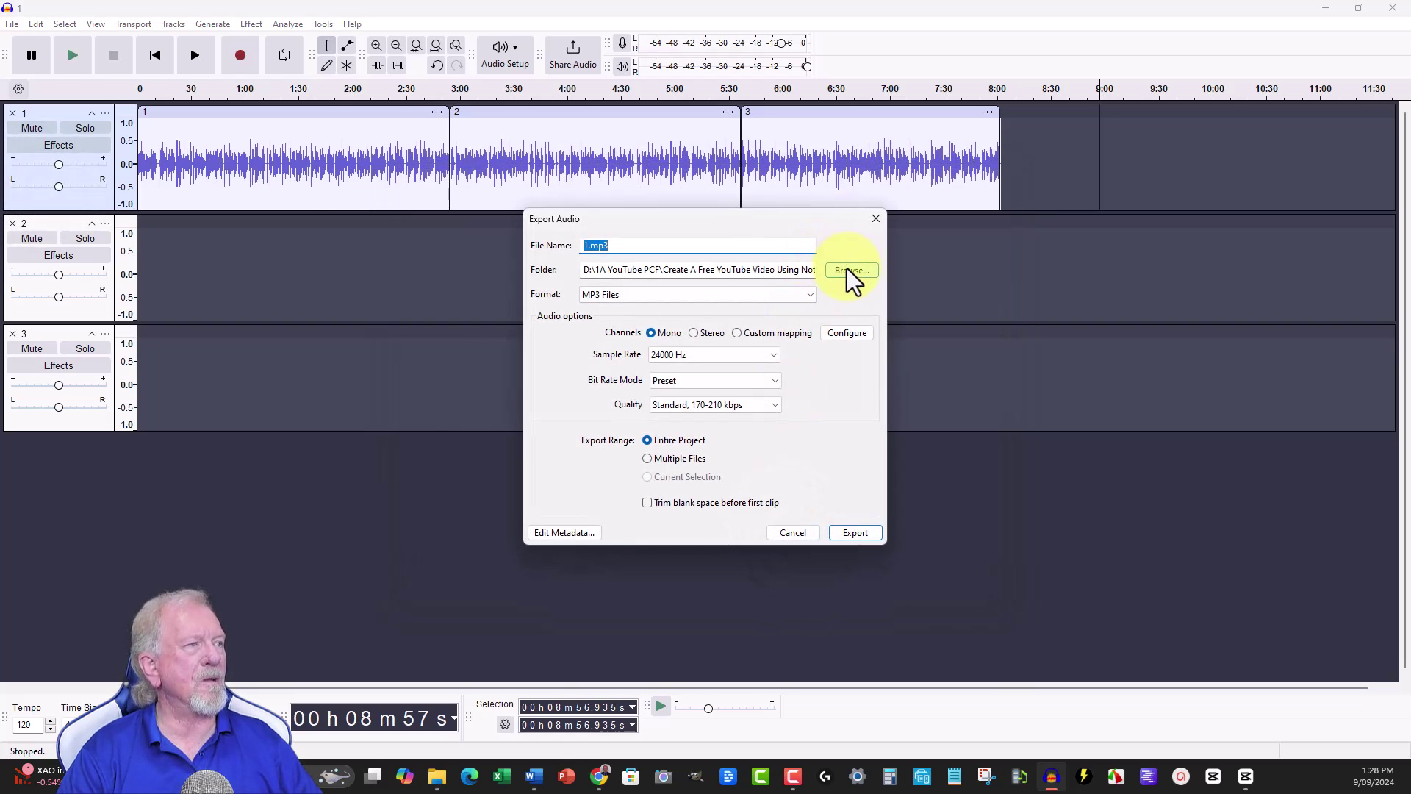
pyautogui.moveTo(739, 247); pyautogui.dragTo(542, 246)
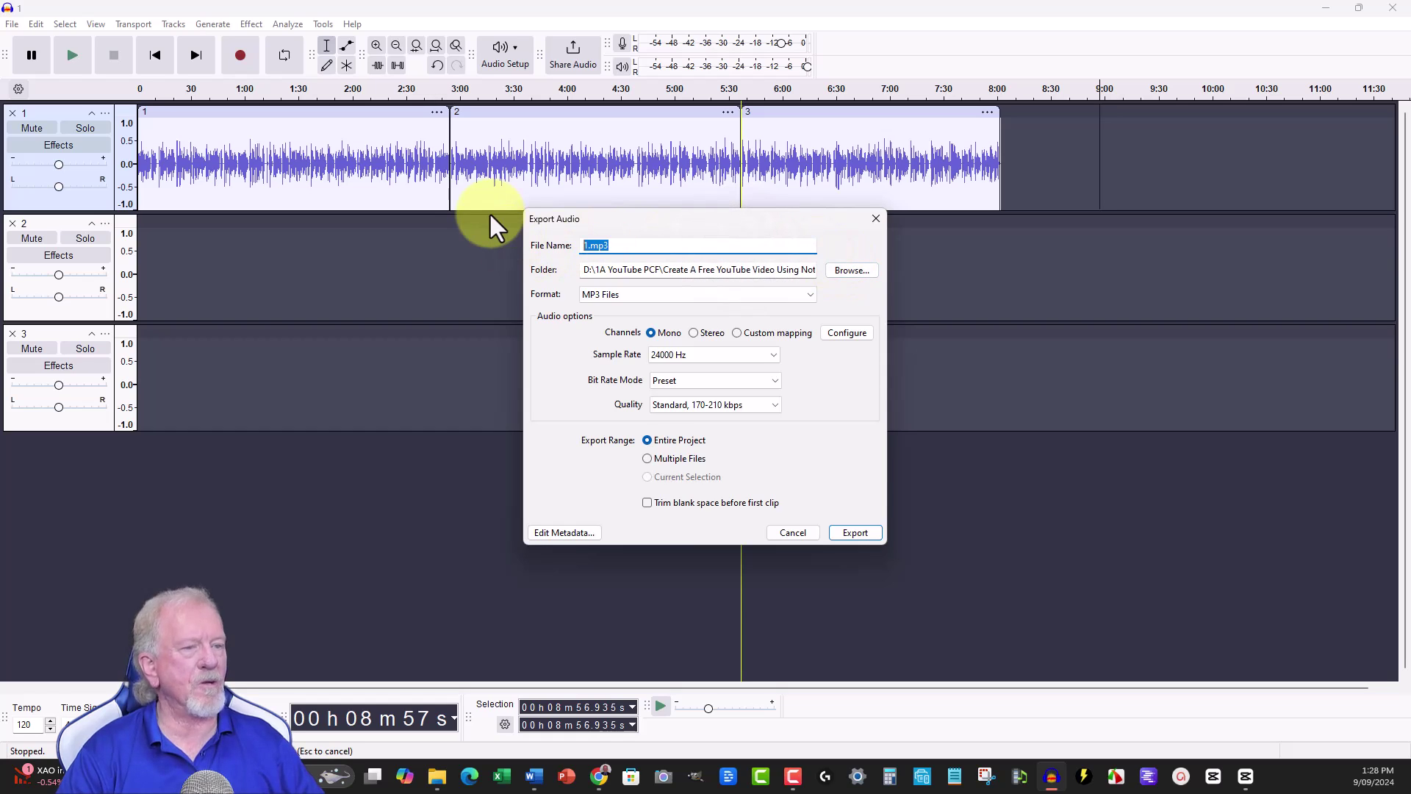
pyautogui.write('Audio')
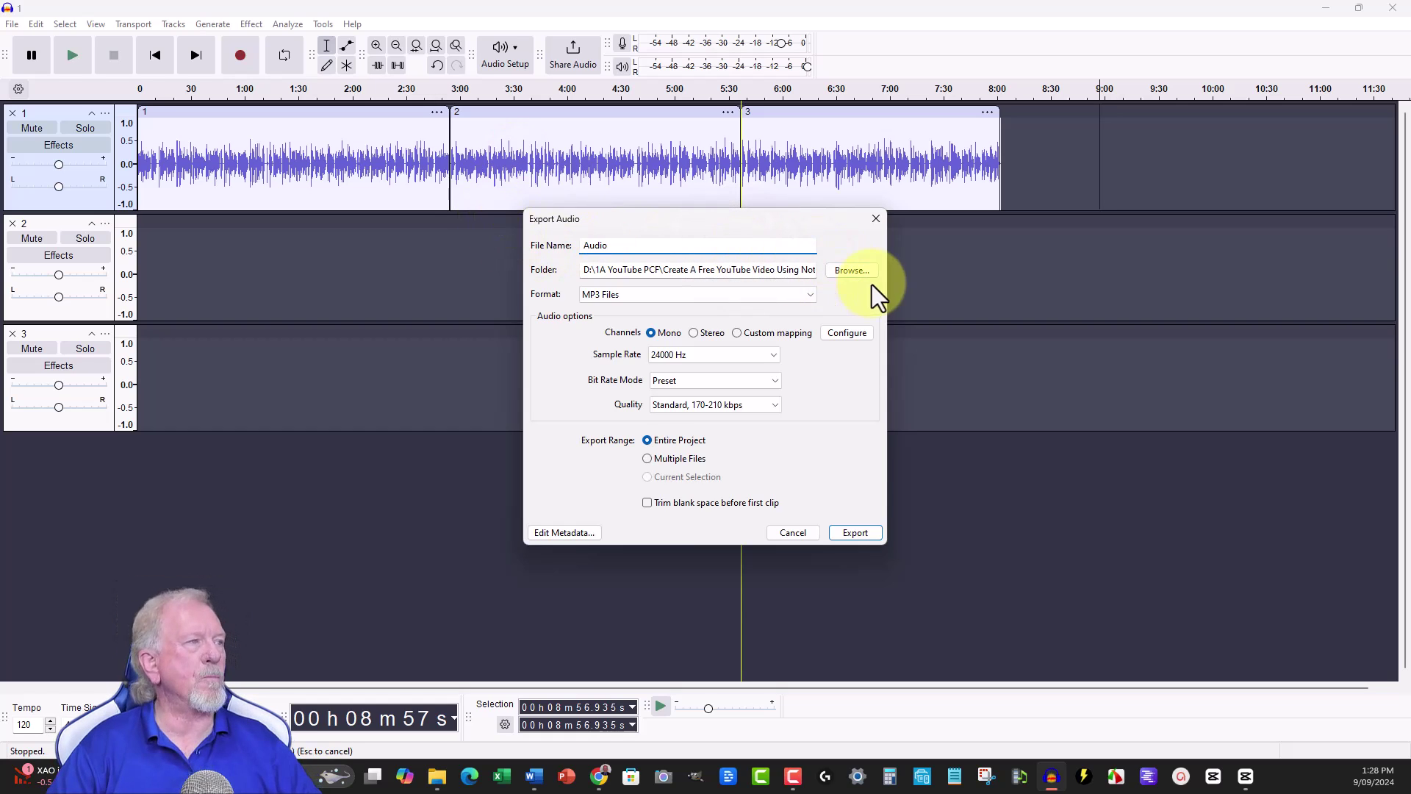
pyautogui.write('.mp3')
pyautogui.click(858, 271)
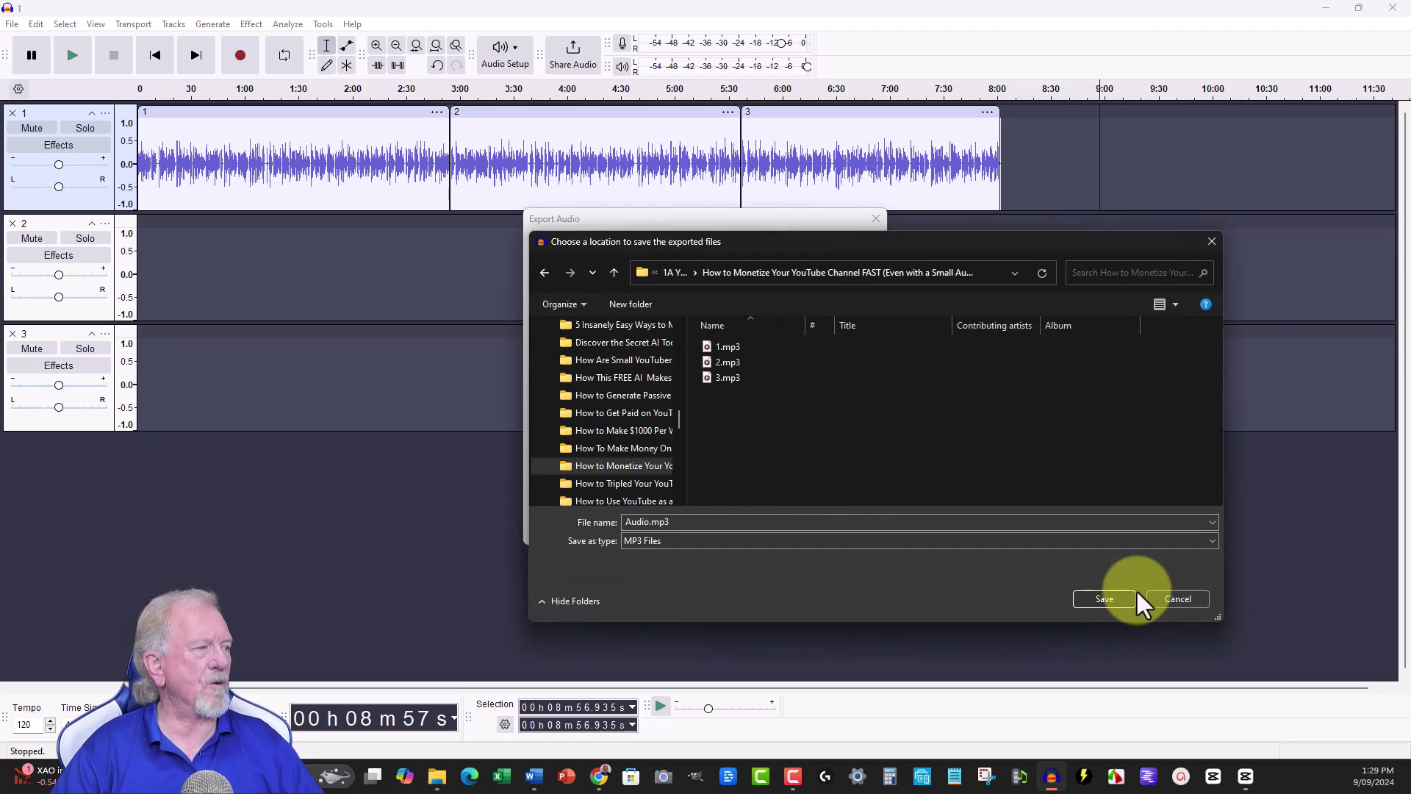
pyautogui.click(1109, 604)
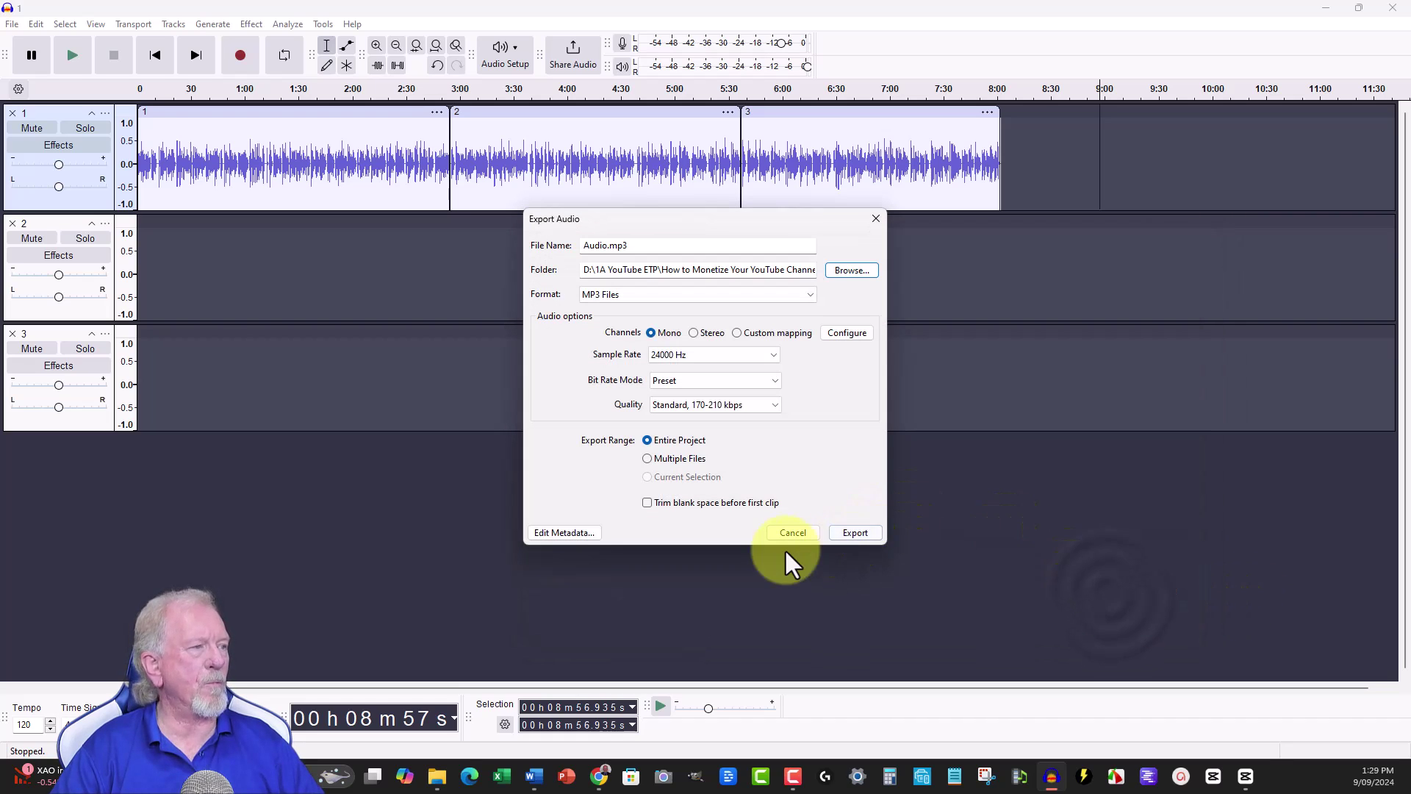
pyautogui.click(868, 532)
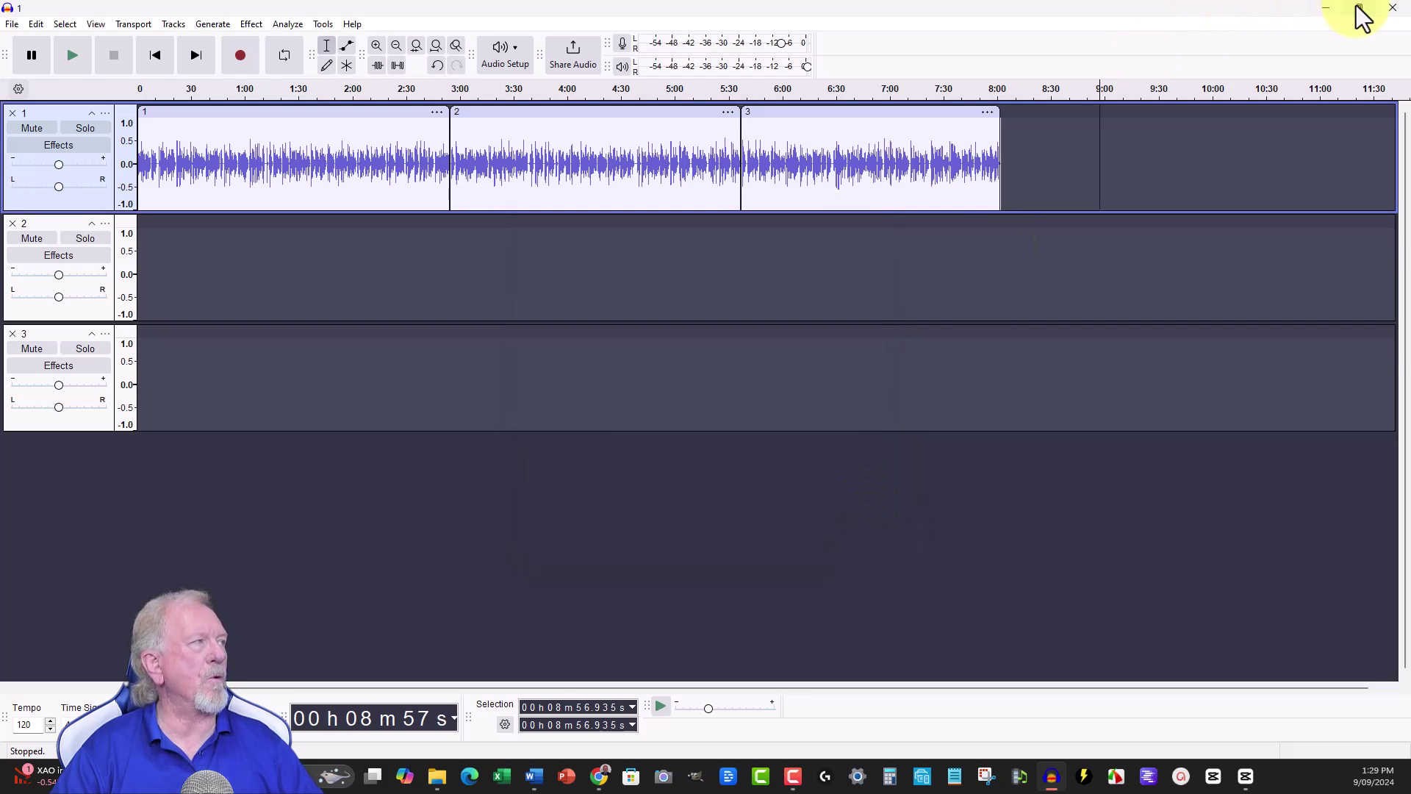
# Close Audacity without saving the project and move File Explorer aside.
pyautogui.click(1396, 9)
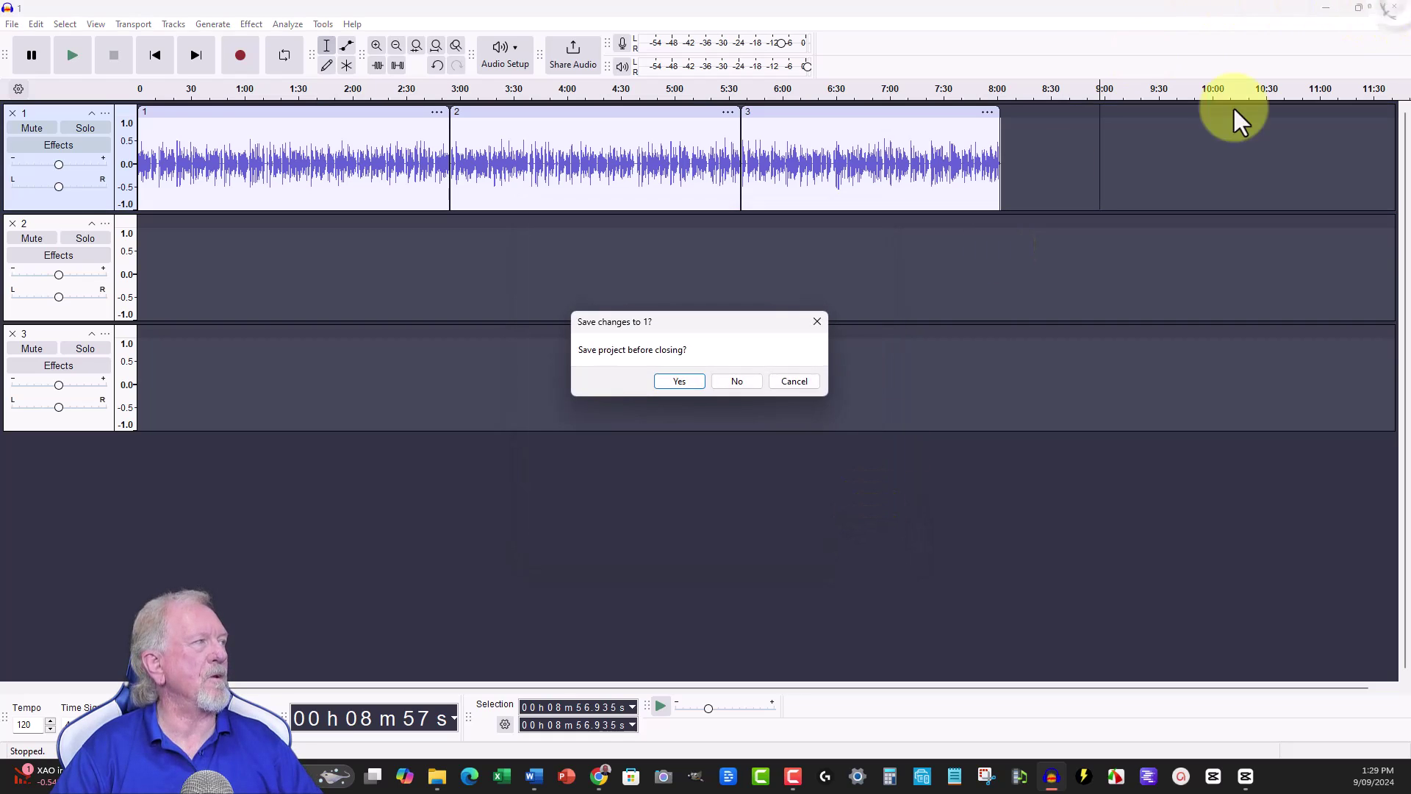
pyautogui.click(738, 381)
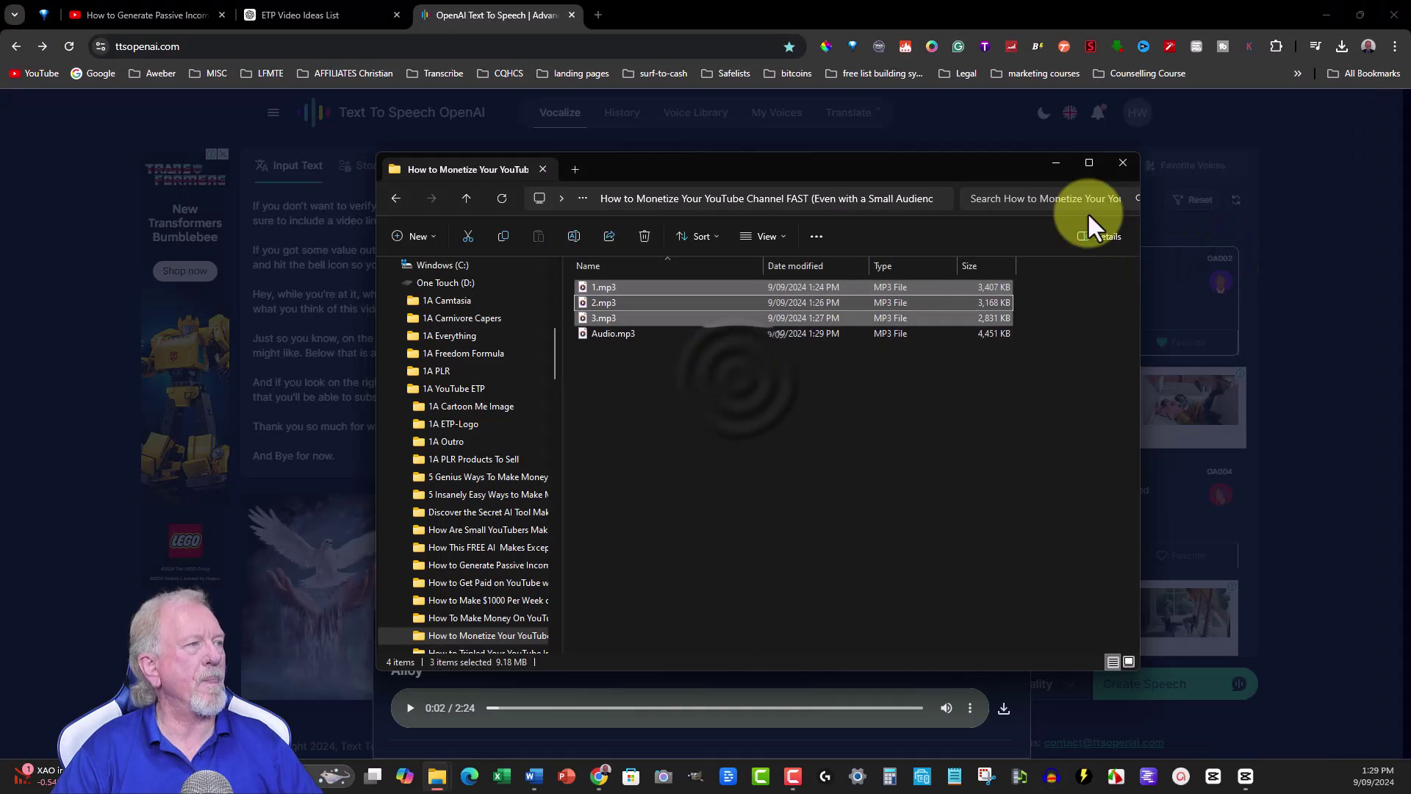
pyautogui.click(1056, 163)
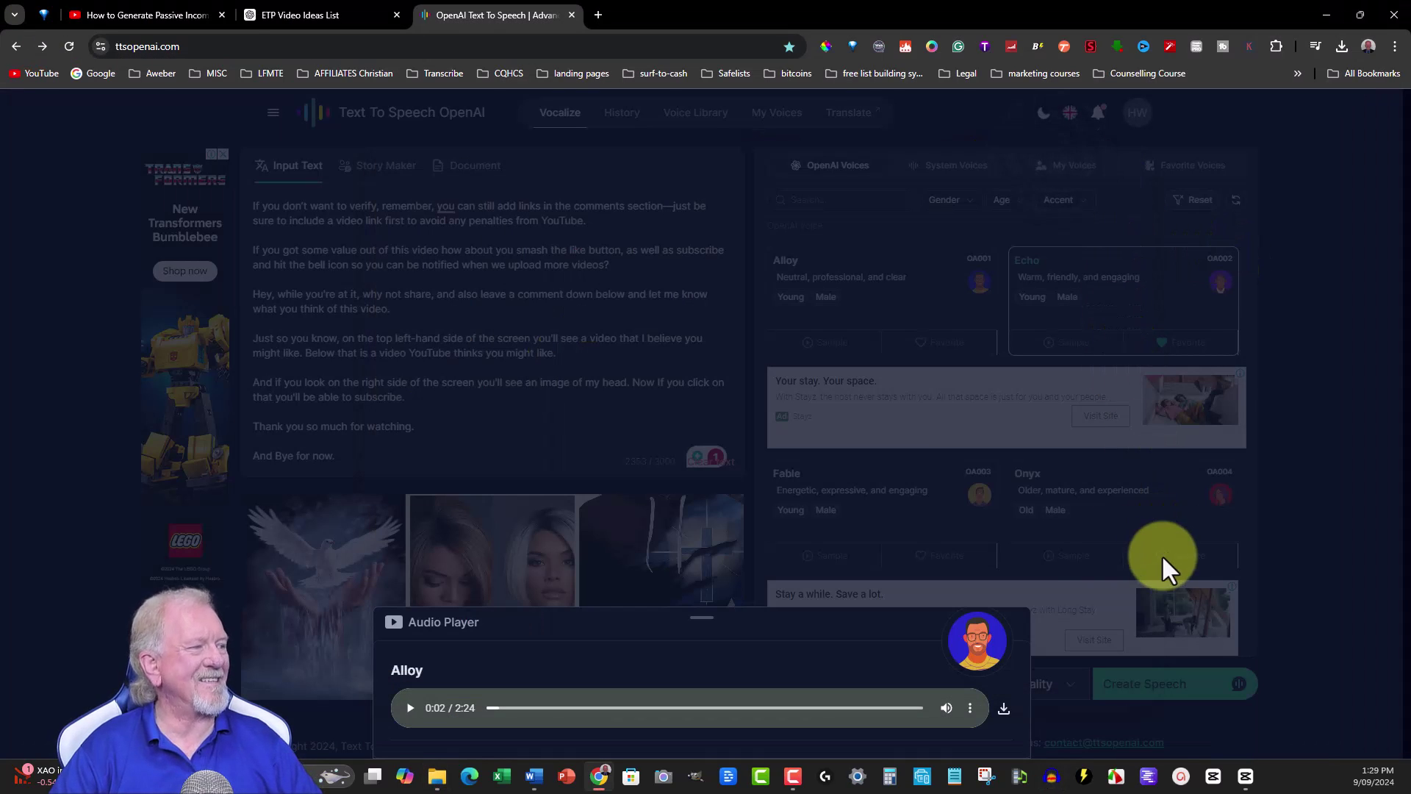
# Generate an Other-category script from the pasted YouTube-earnings prompt, then delete the generated text.
pyautogui.click(1246, 777)
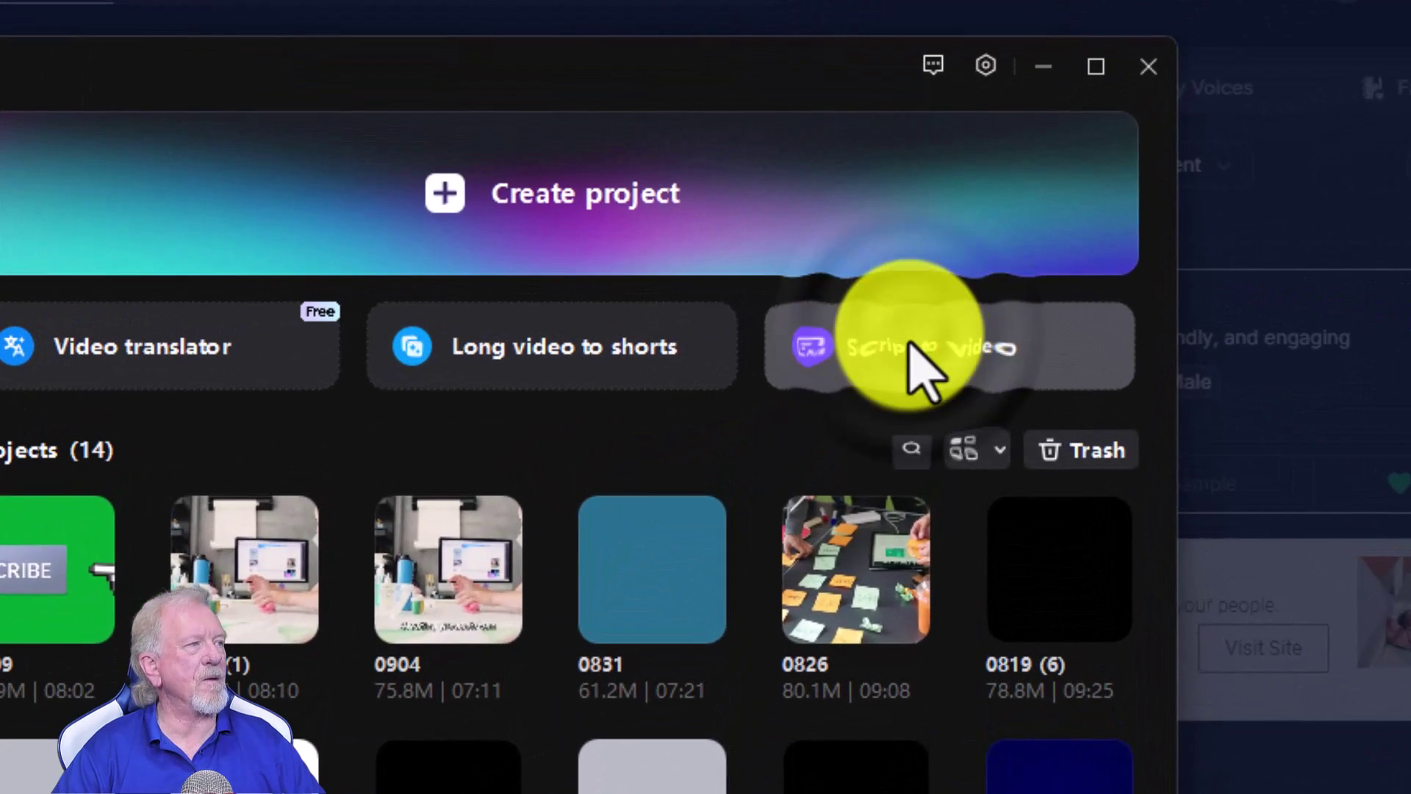
pyautogui.click(910, 340)
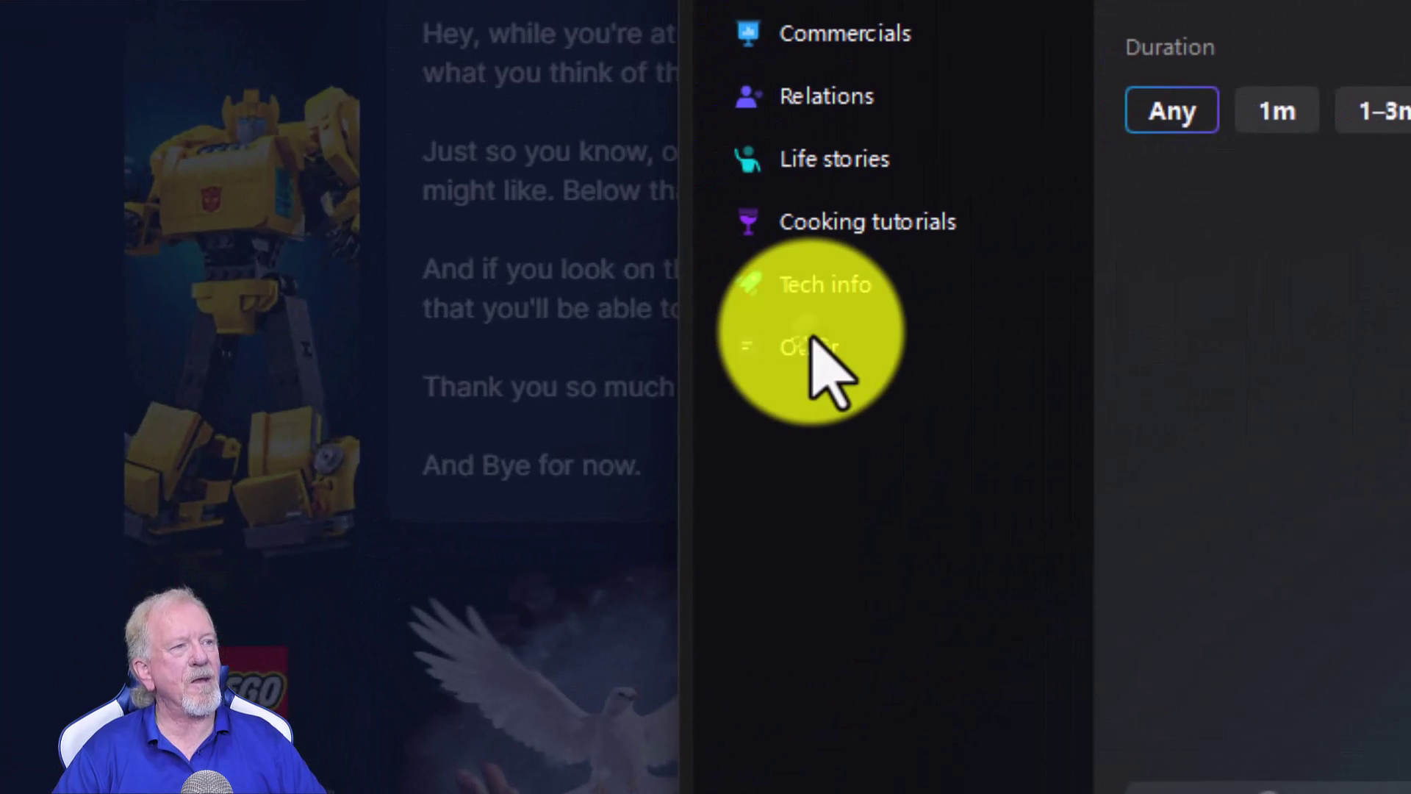
pyautogui.click(388, 412)
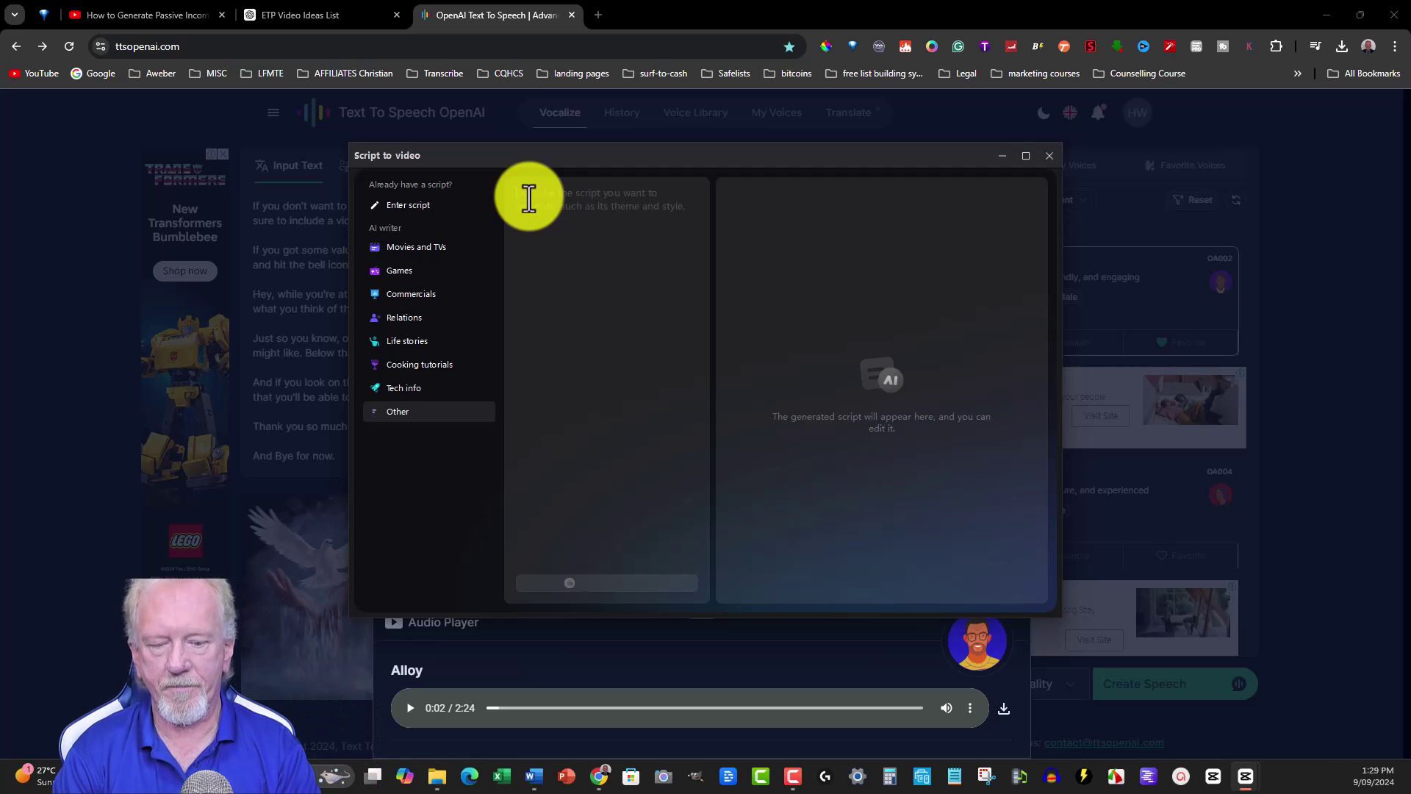
pyautogui.write("Please write a script on how to make money on YouTube before you're monetized with YPP")
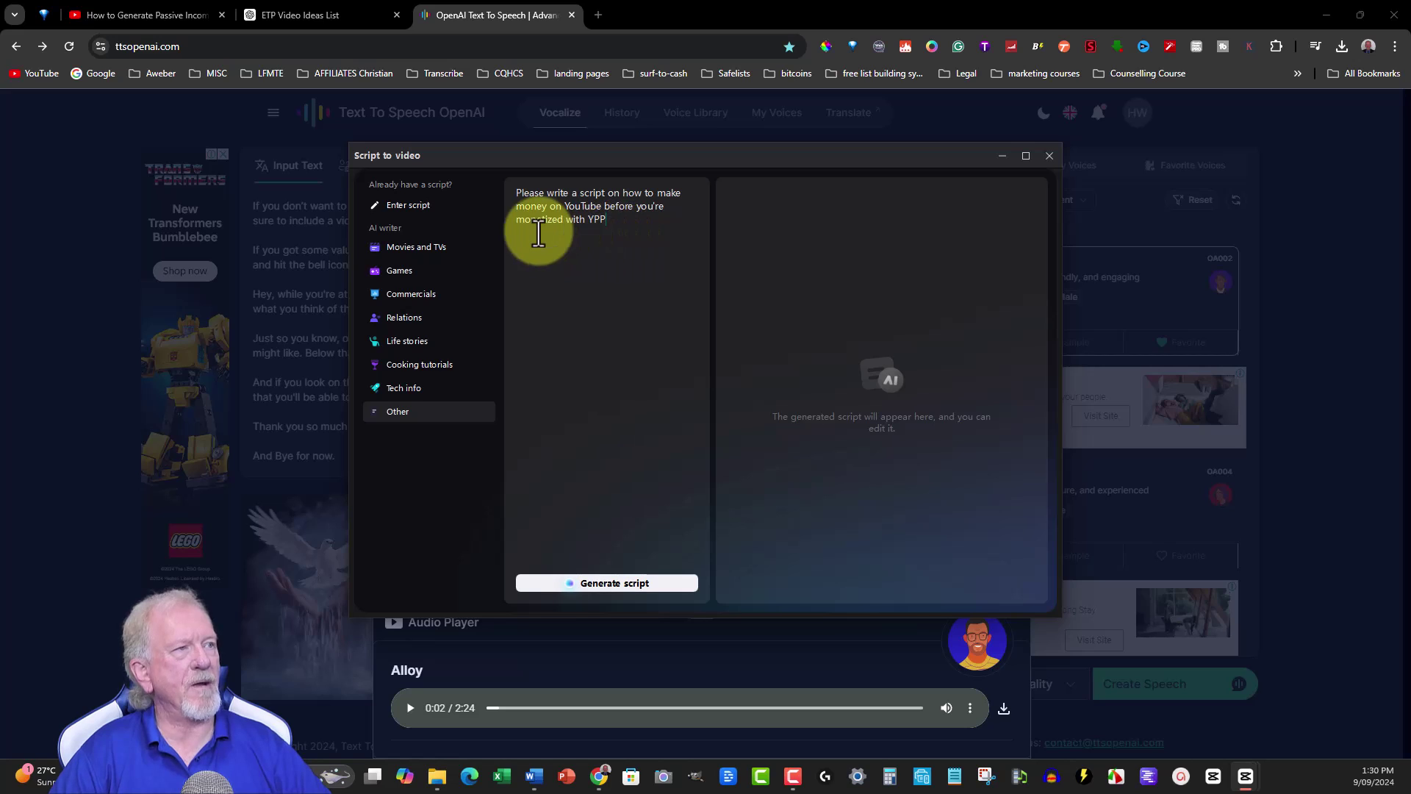
pyautogui.click(613, 581)
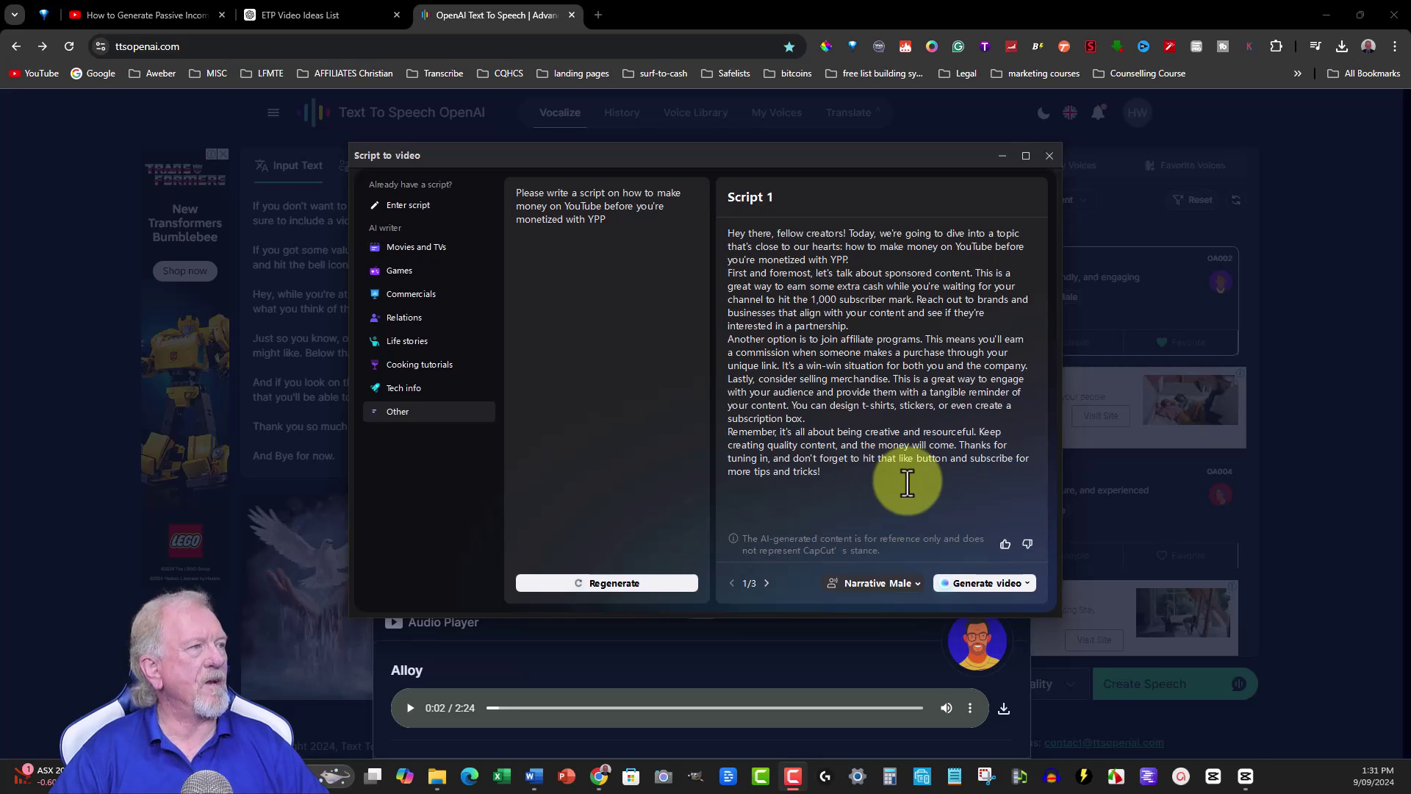
pyautogui.moveTo(906, 482); pyautogui.dragTo(737, 194)
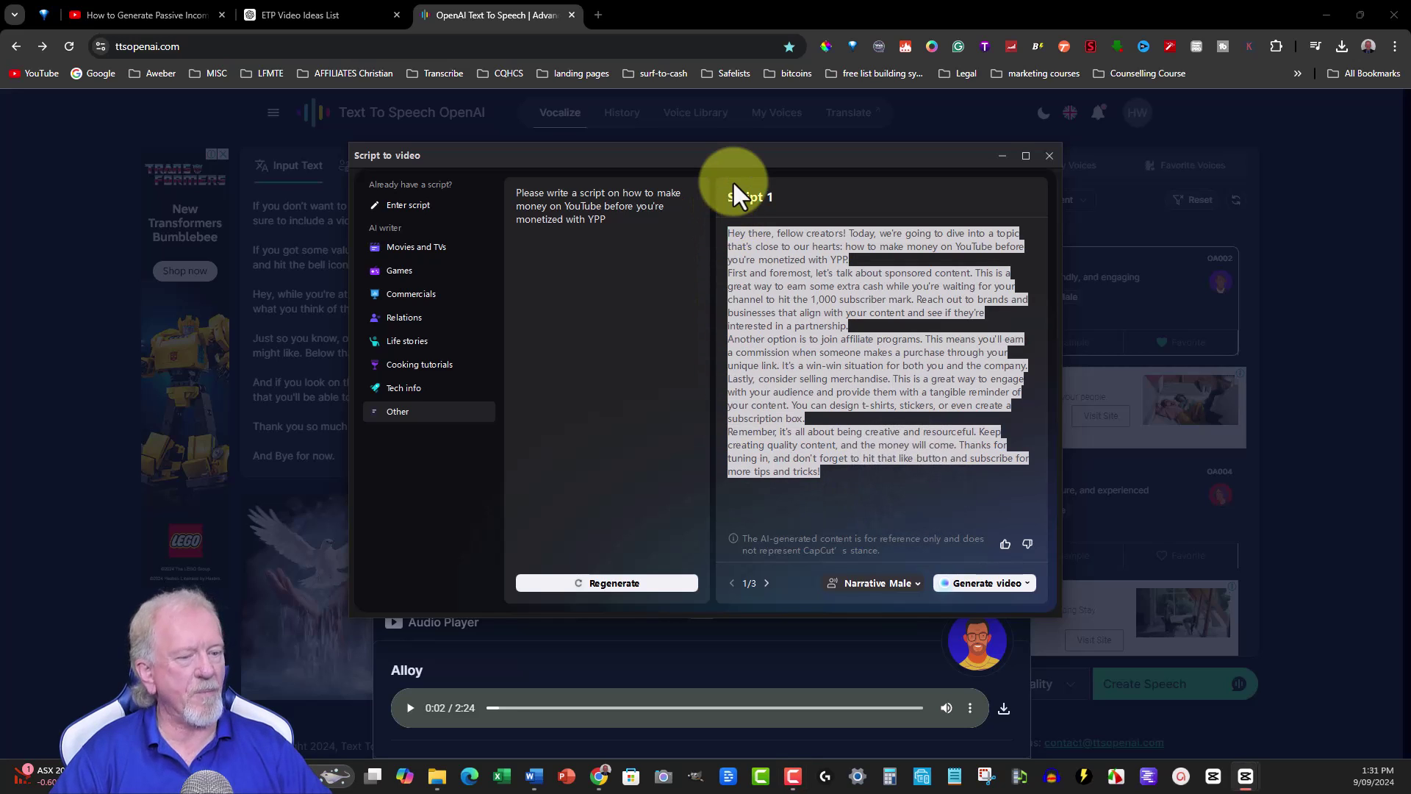
pyautogui.press('Delete')
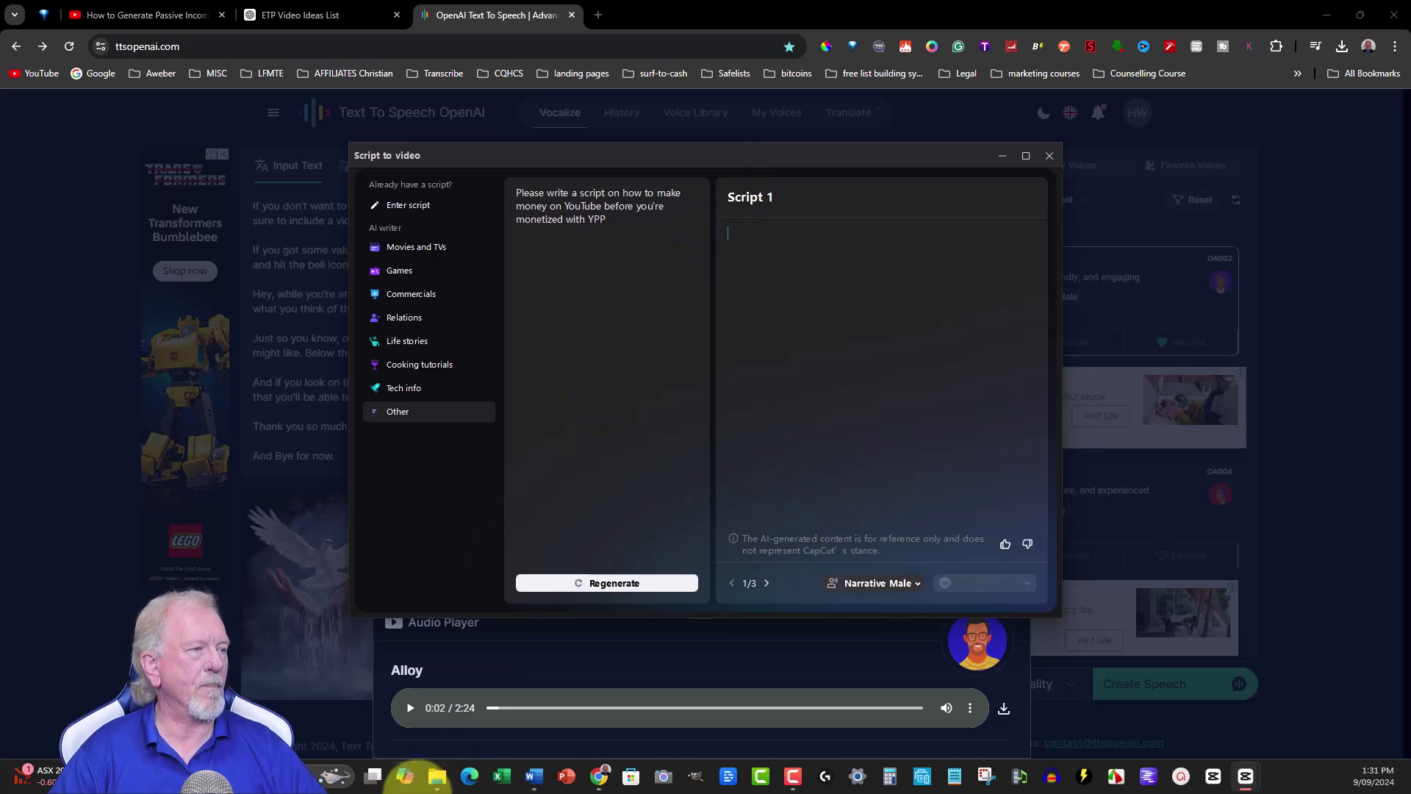
# Copy the whole Word voiceover script, through 'And Bye for now', then minimize Word.
pyautogui.click(533, 779)
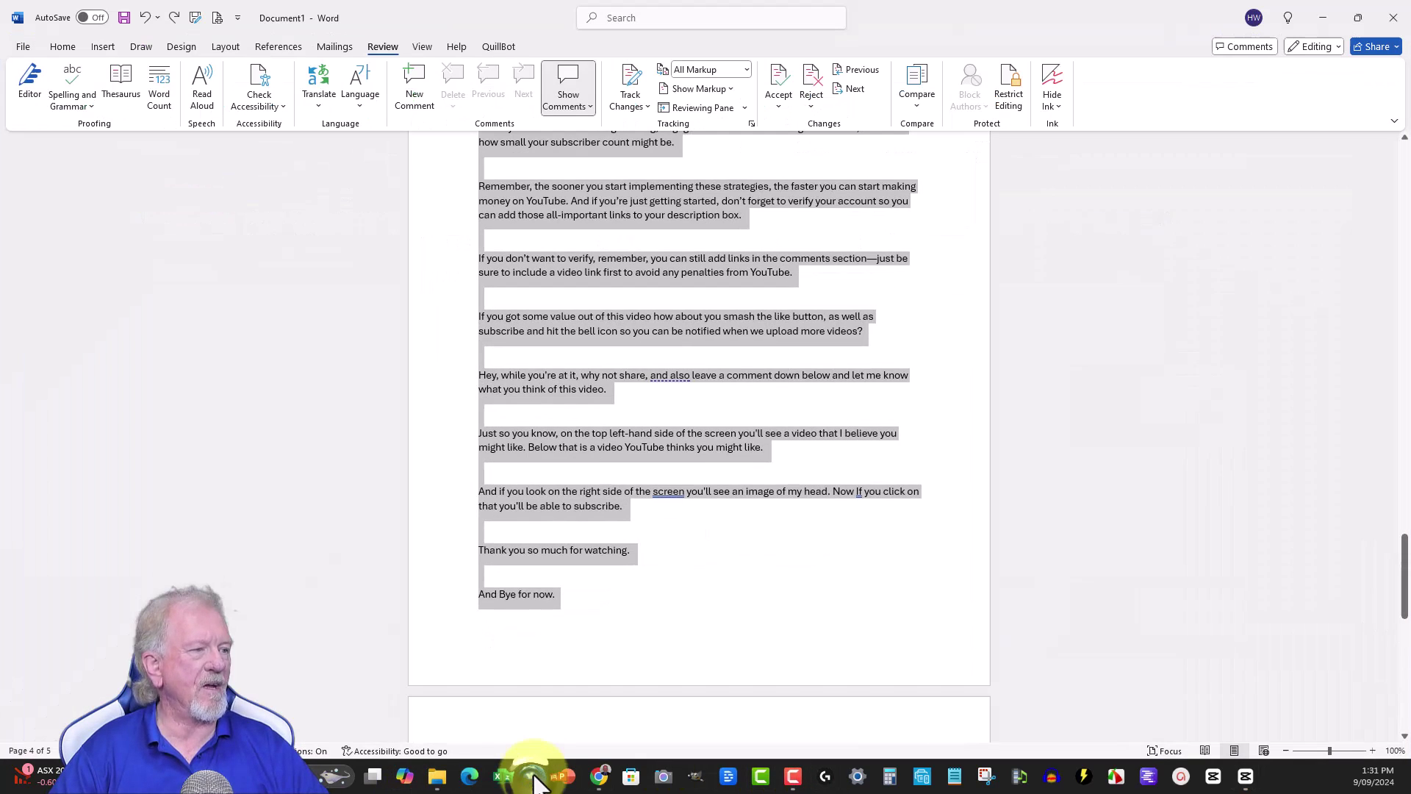
pyautogui.click(583, 273)
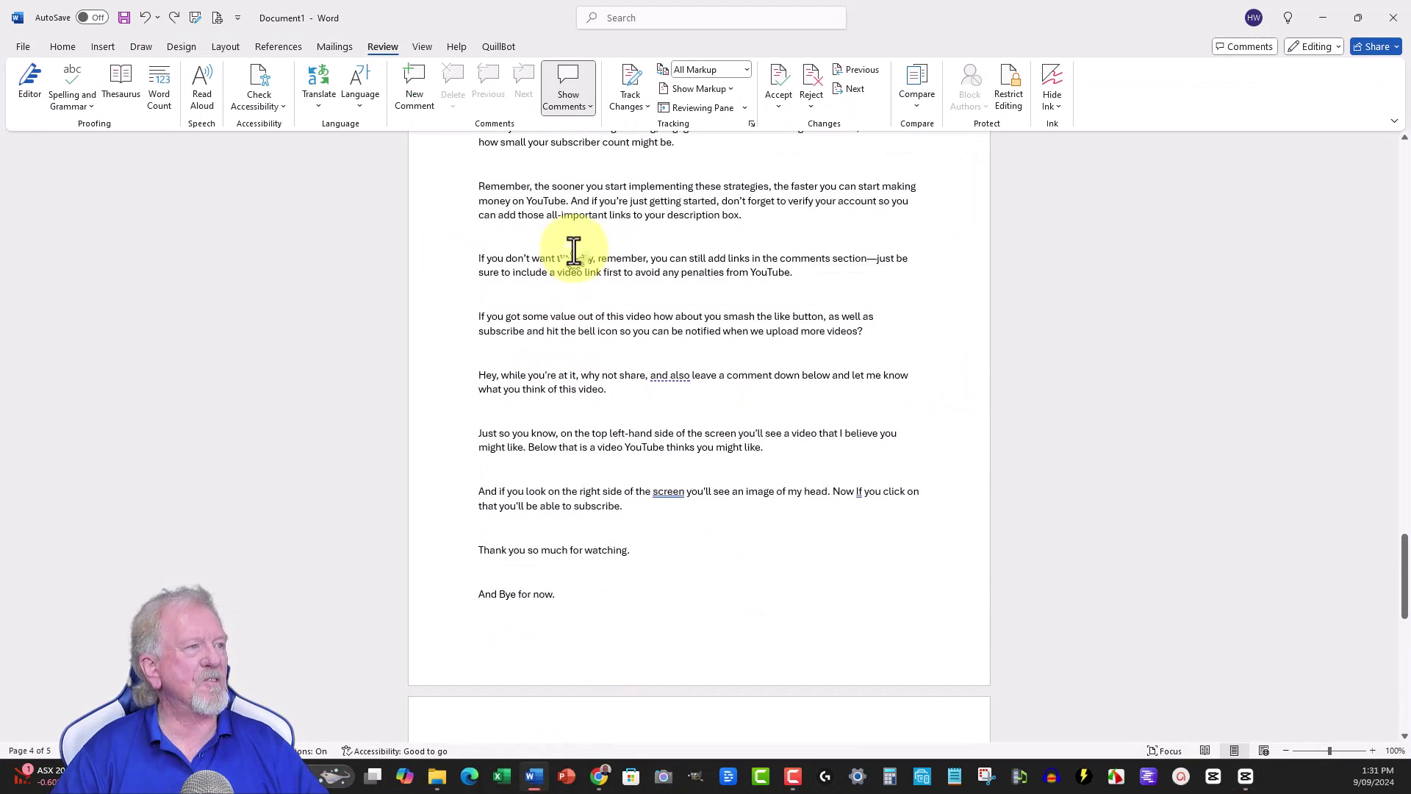
pyautogui.moveTo(582, 187); pyautogui.dragTo(533, 216)
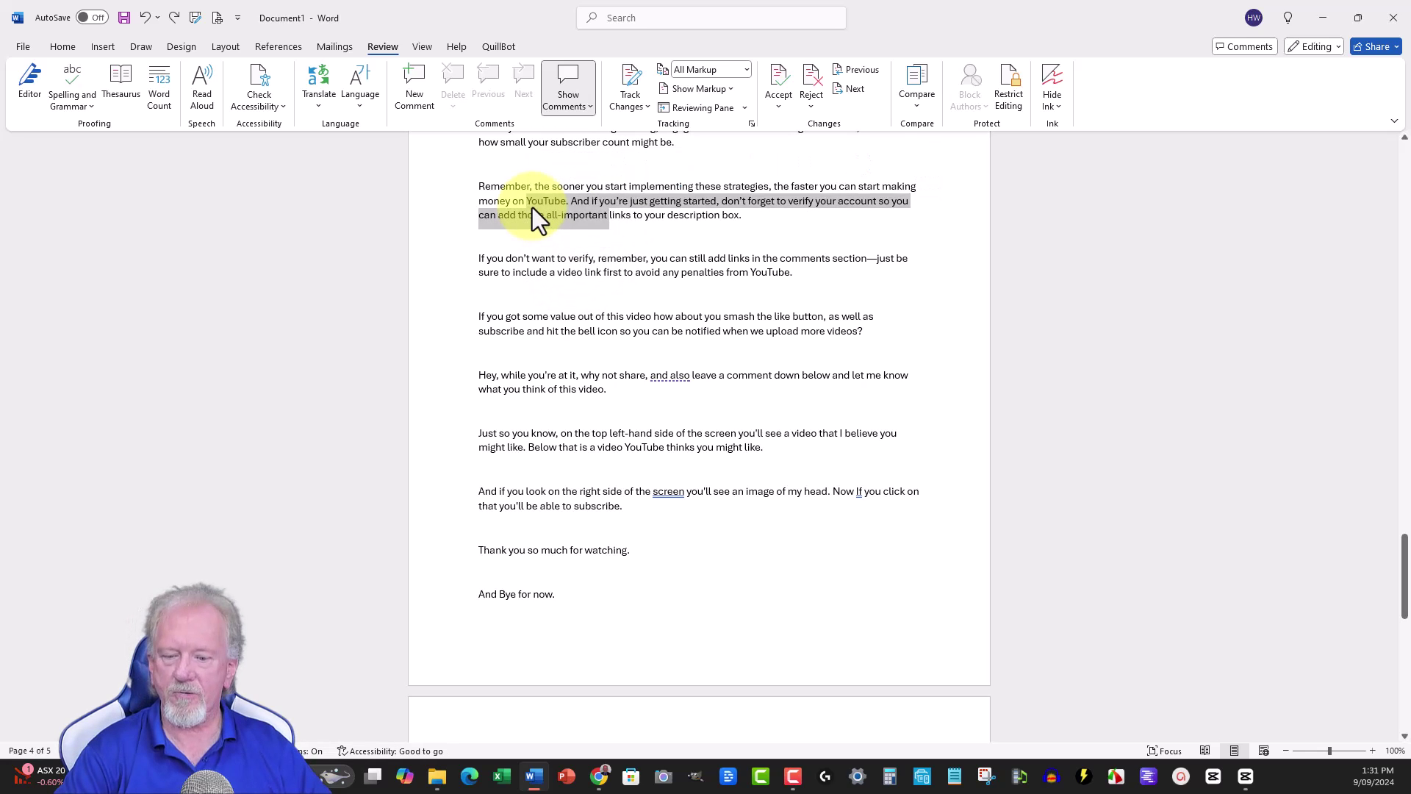
pyautogui.hotkey('ctrl', 'a')
pyautogui.rightClick(578, 211)
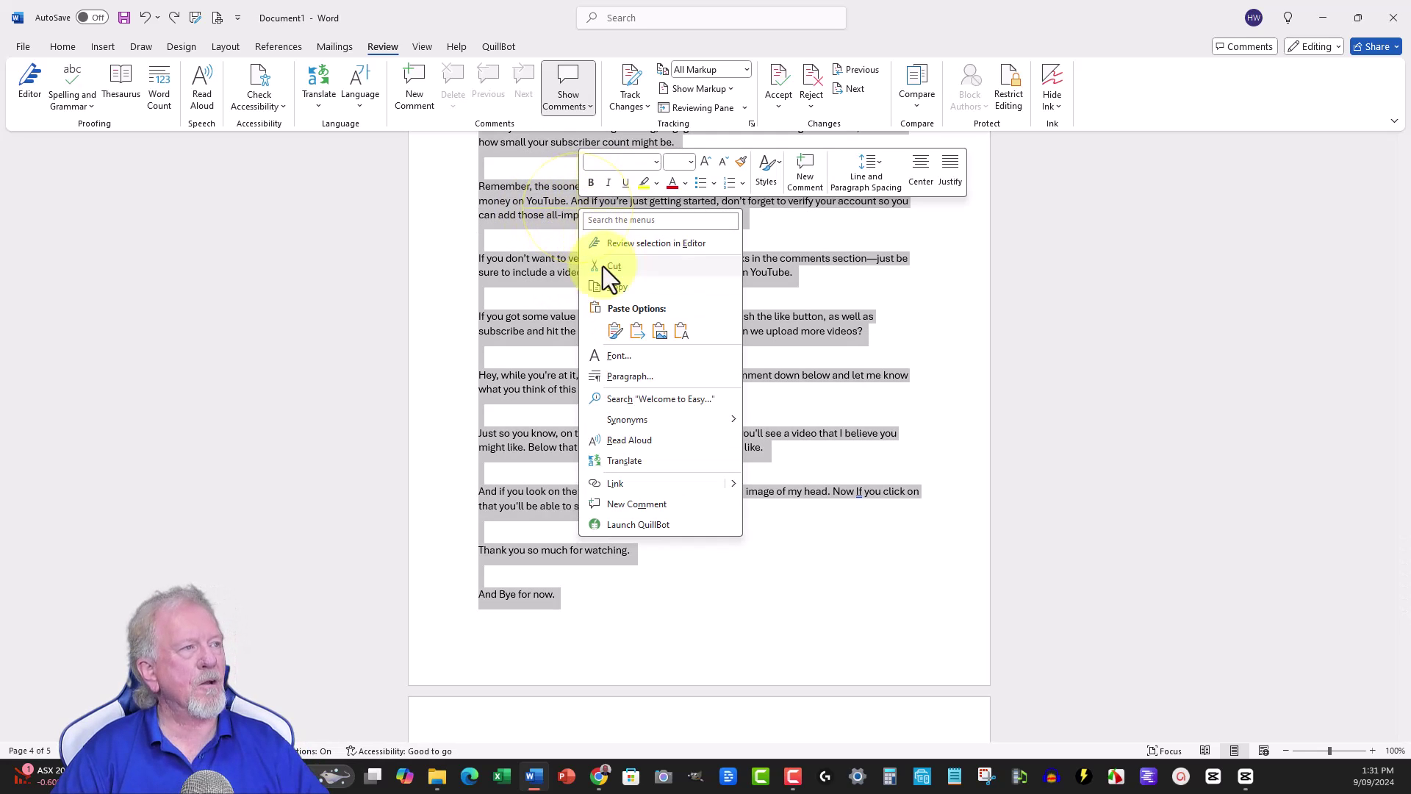
pyautogui.click(643, 271)
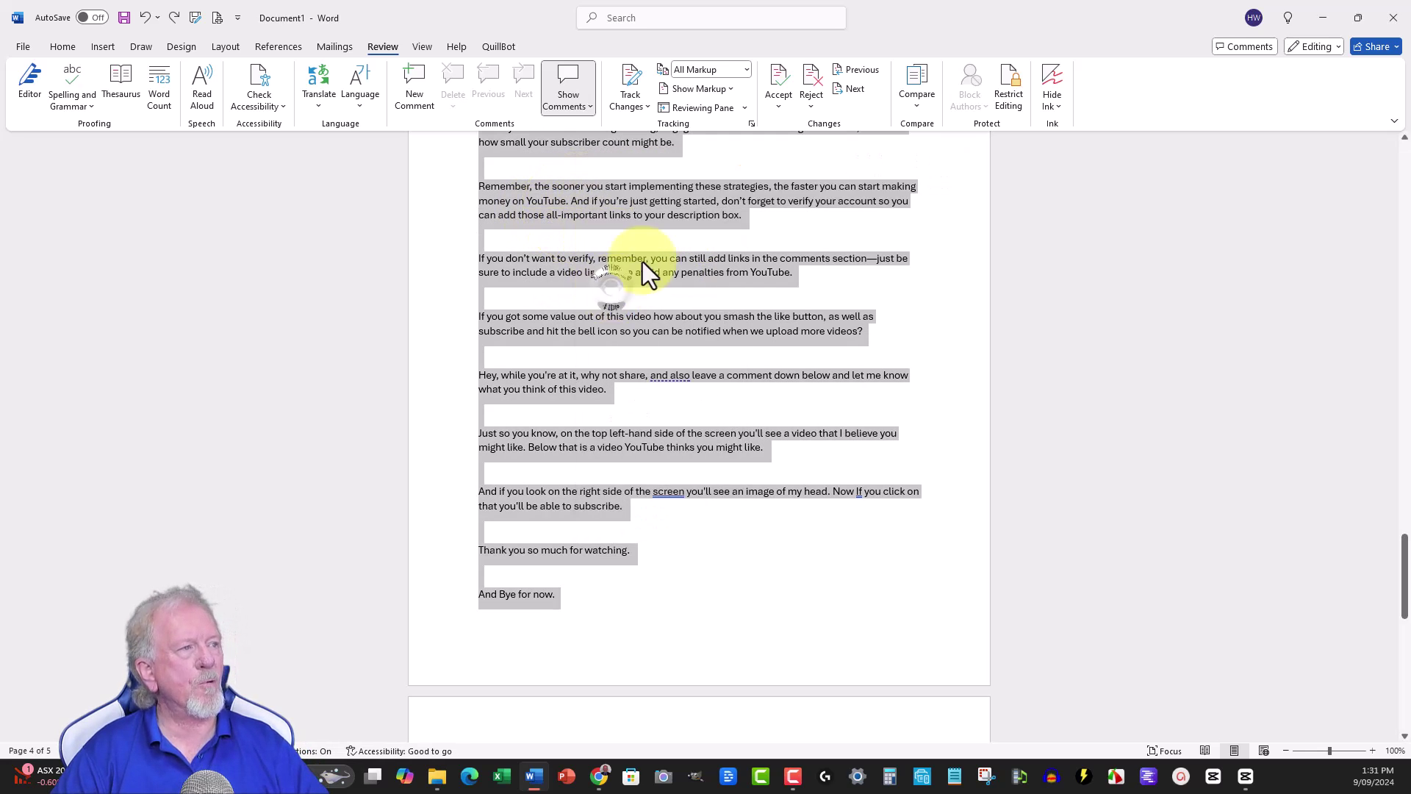
pyautogui.click(1323, 17)
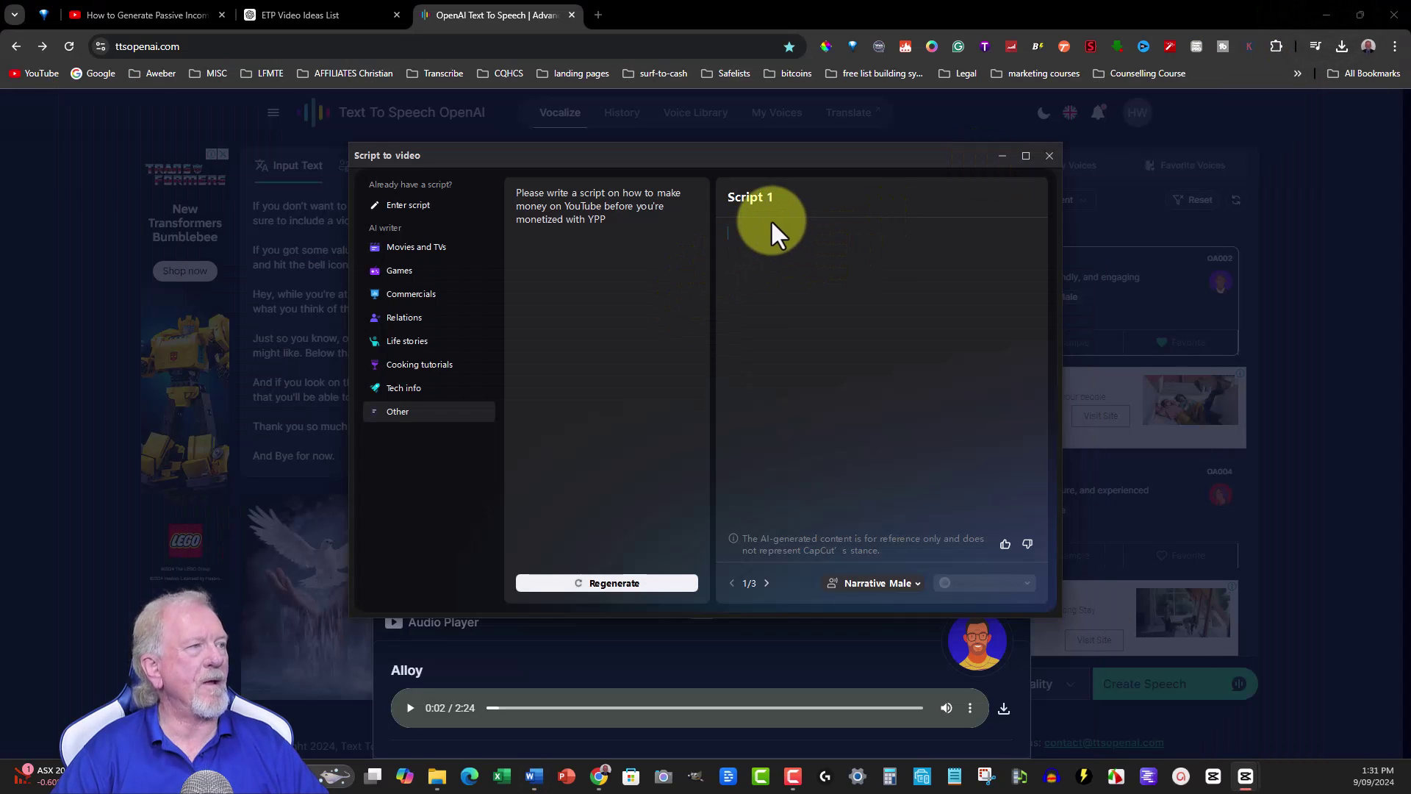
# Paste the voiceover into Script 1, removing its title line and trailing blank line.
pyautogui.hotkey('ctrl', 'v')
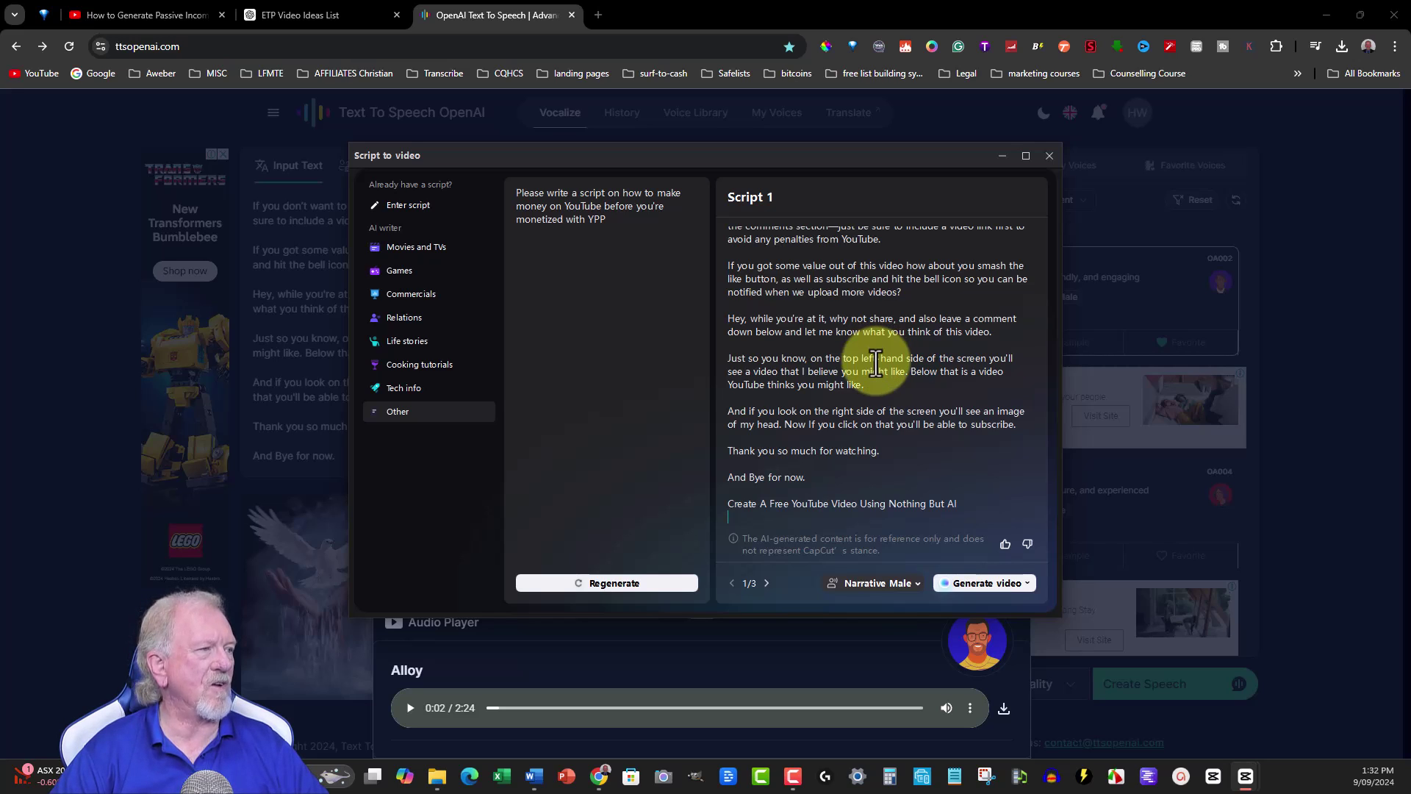
pyautogui.moveTo(957, 505)
pyautogui.mouseDown()
pyautogui.moveTo(851, 505)
pyautogui.moveTo(1000, 508)
pyautogui.mouseUp()
pyautogui.press('BackSpace')
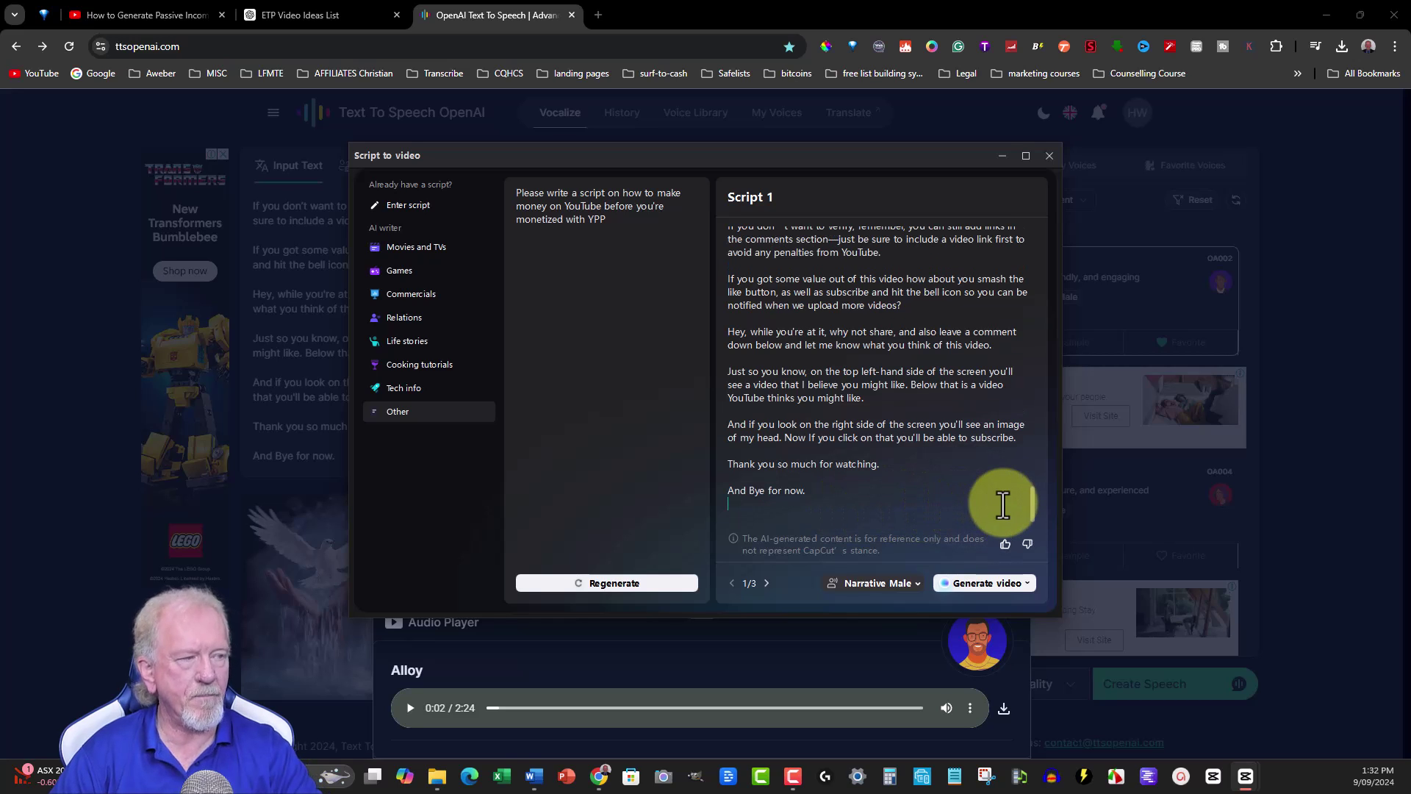
pyautogui.press('BackSpace')
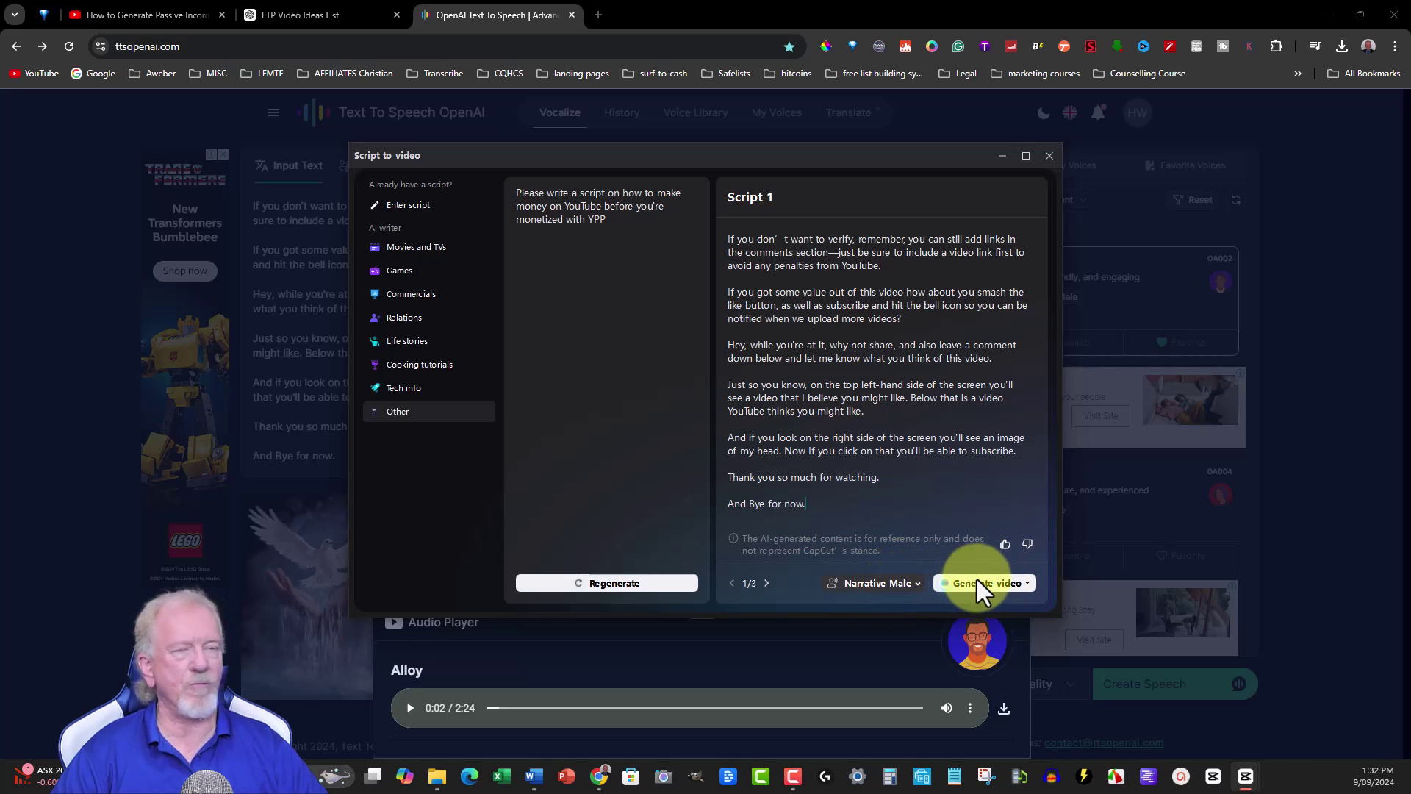
# Keep the Narrative Male voice and generate the video project.
pyautogui.click(910, 581)
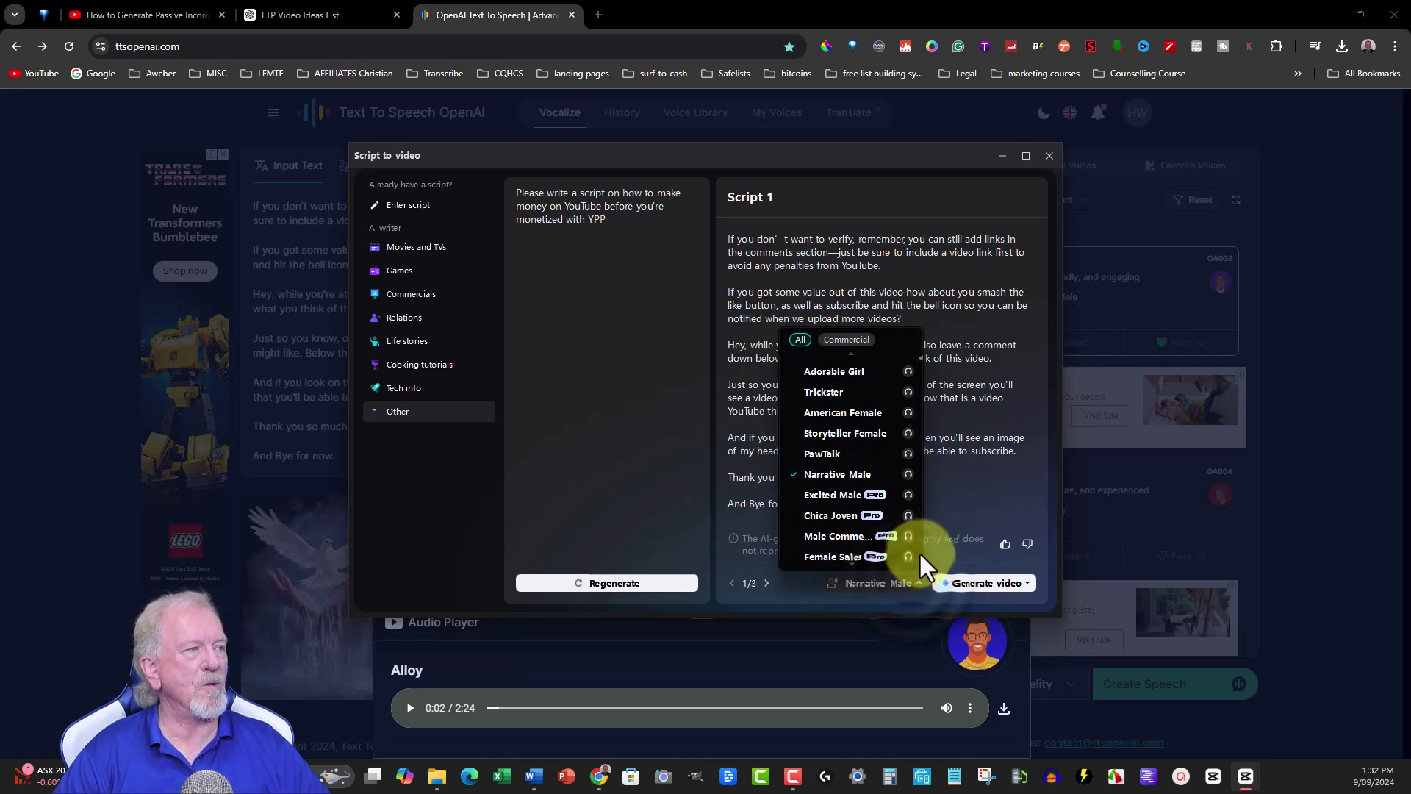
pyautogui.click(961, 584)
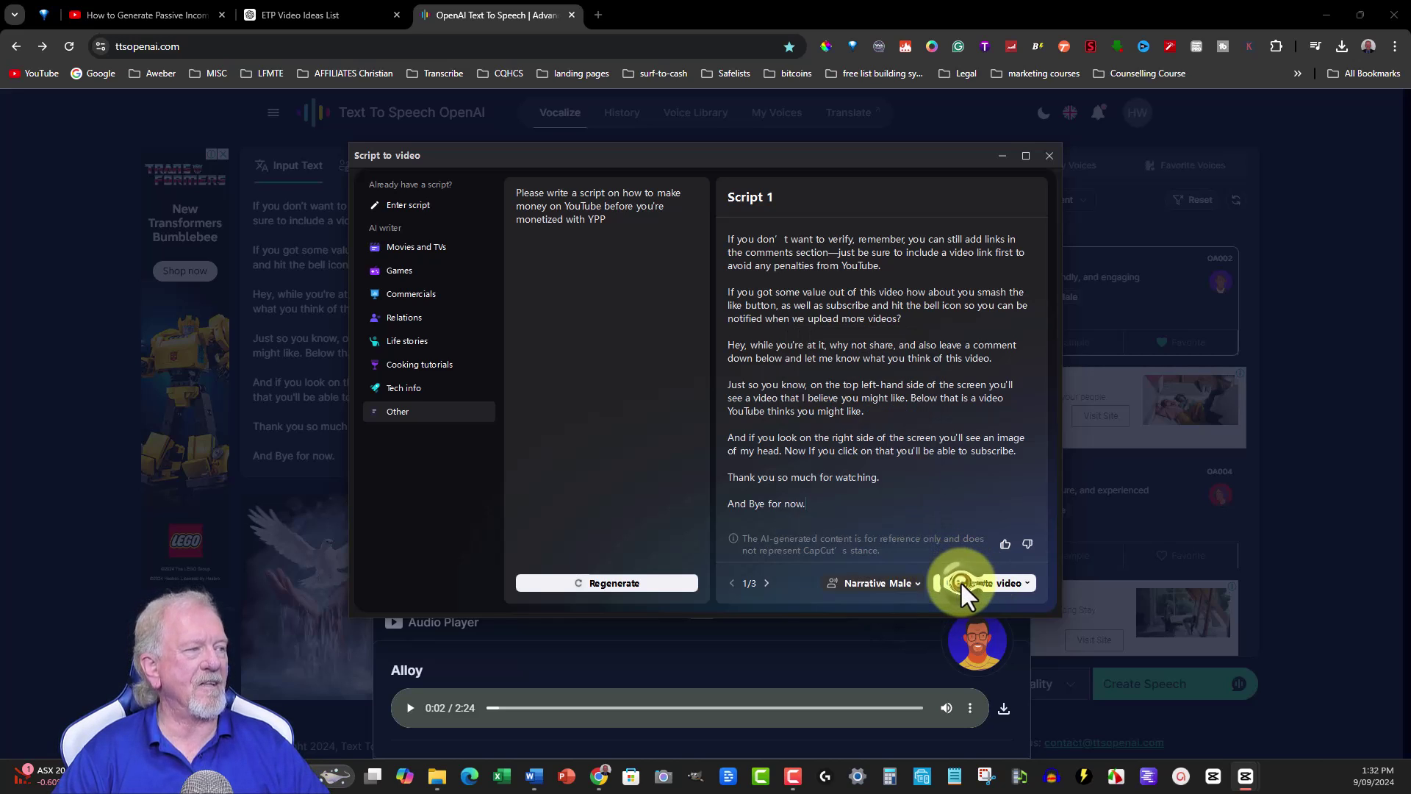
pyautogui.click(986, 578)
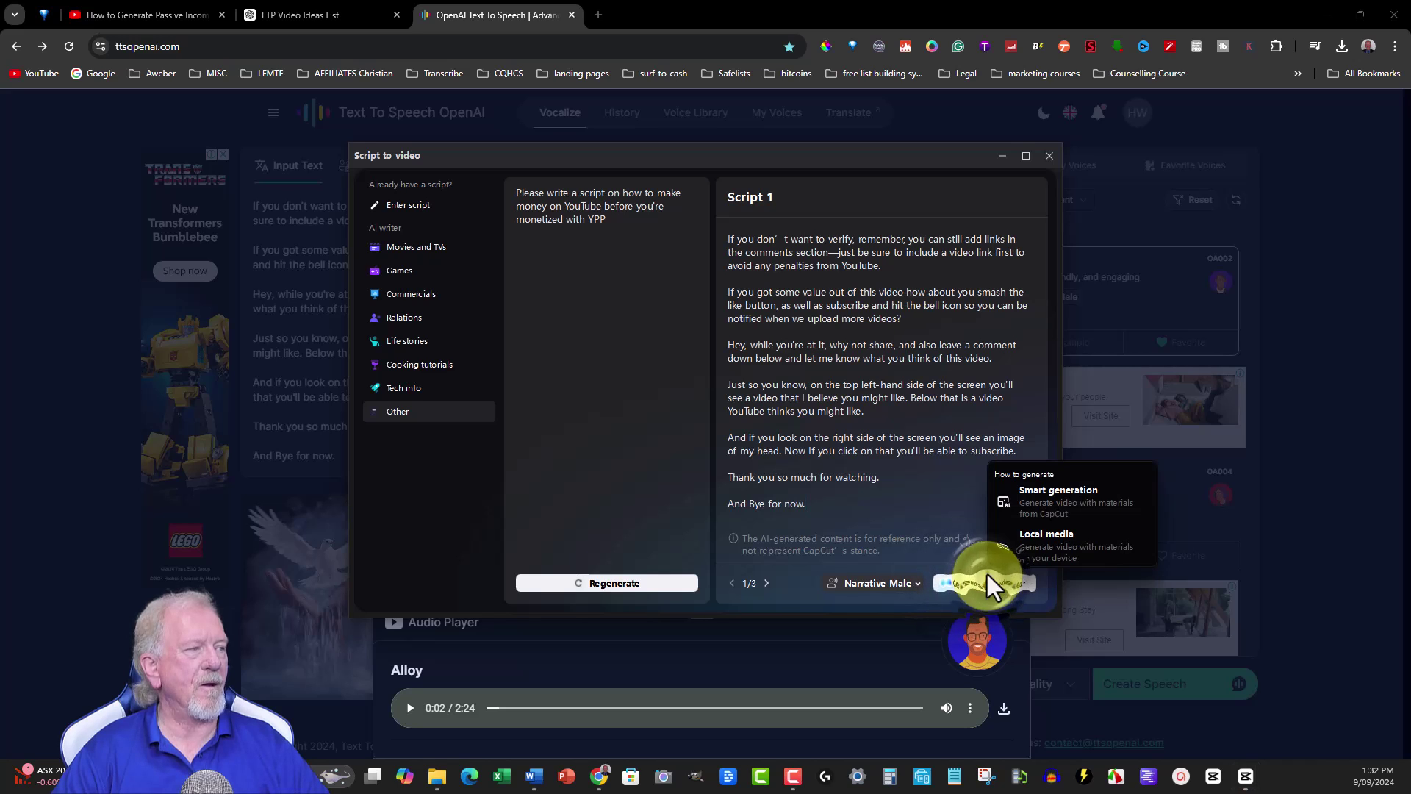
pyautogui.click(1059, 491)
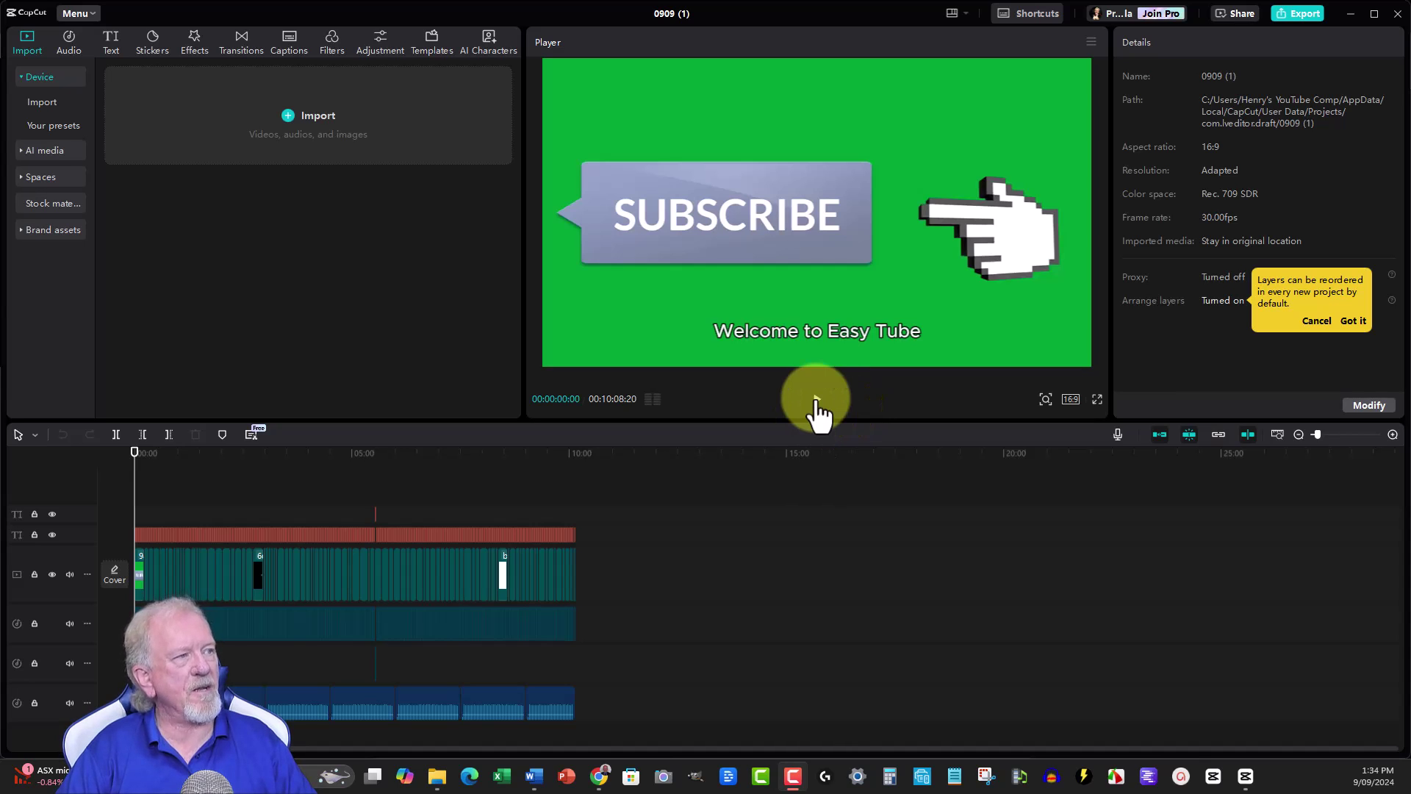
# Play the generated project preview briefly, then pause it.
pyautogui.click(816, 401)
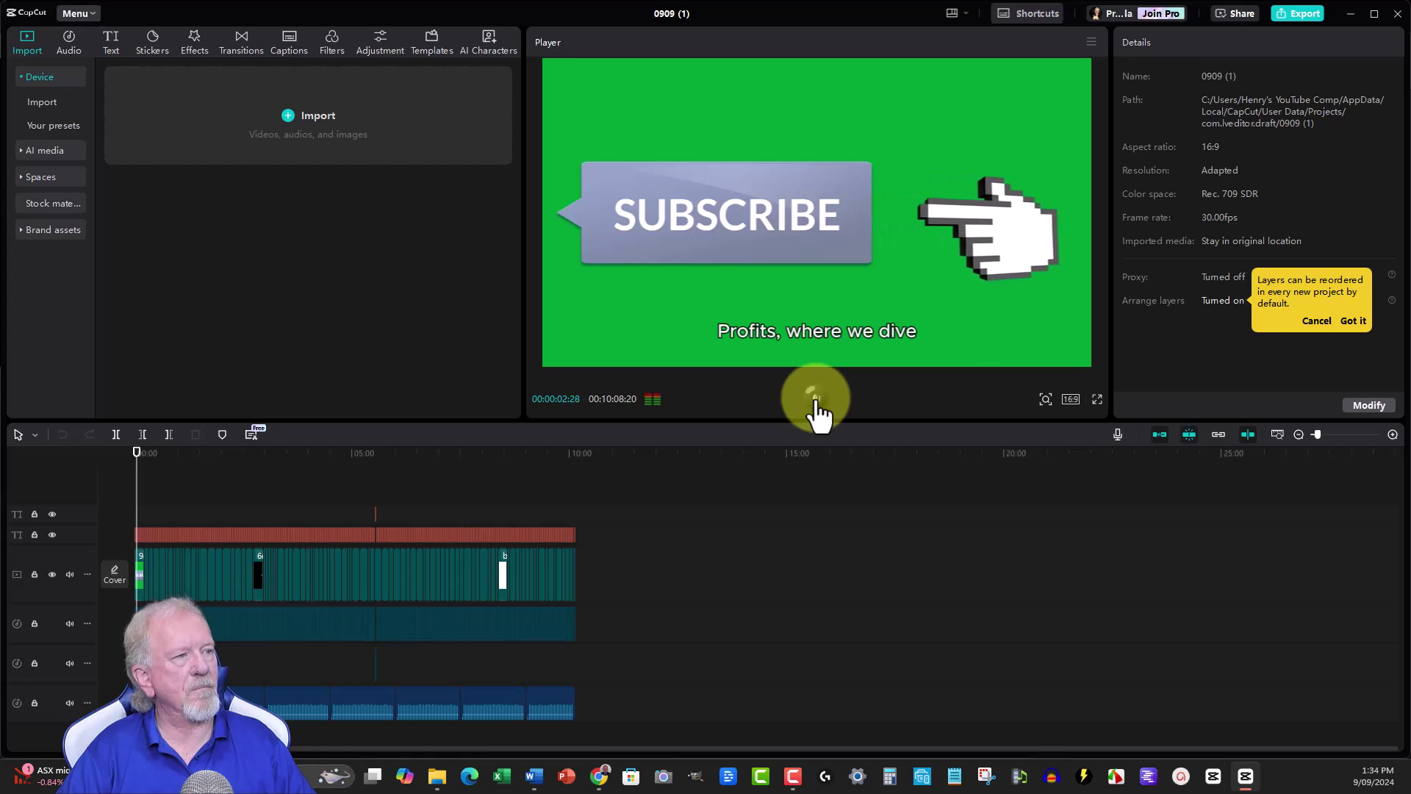
pyautogui.click(817, 403)
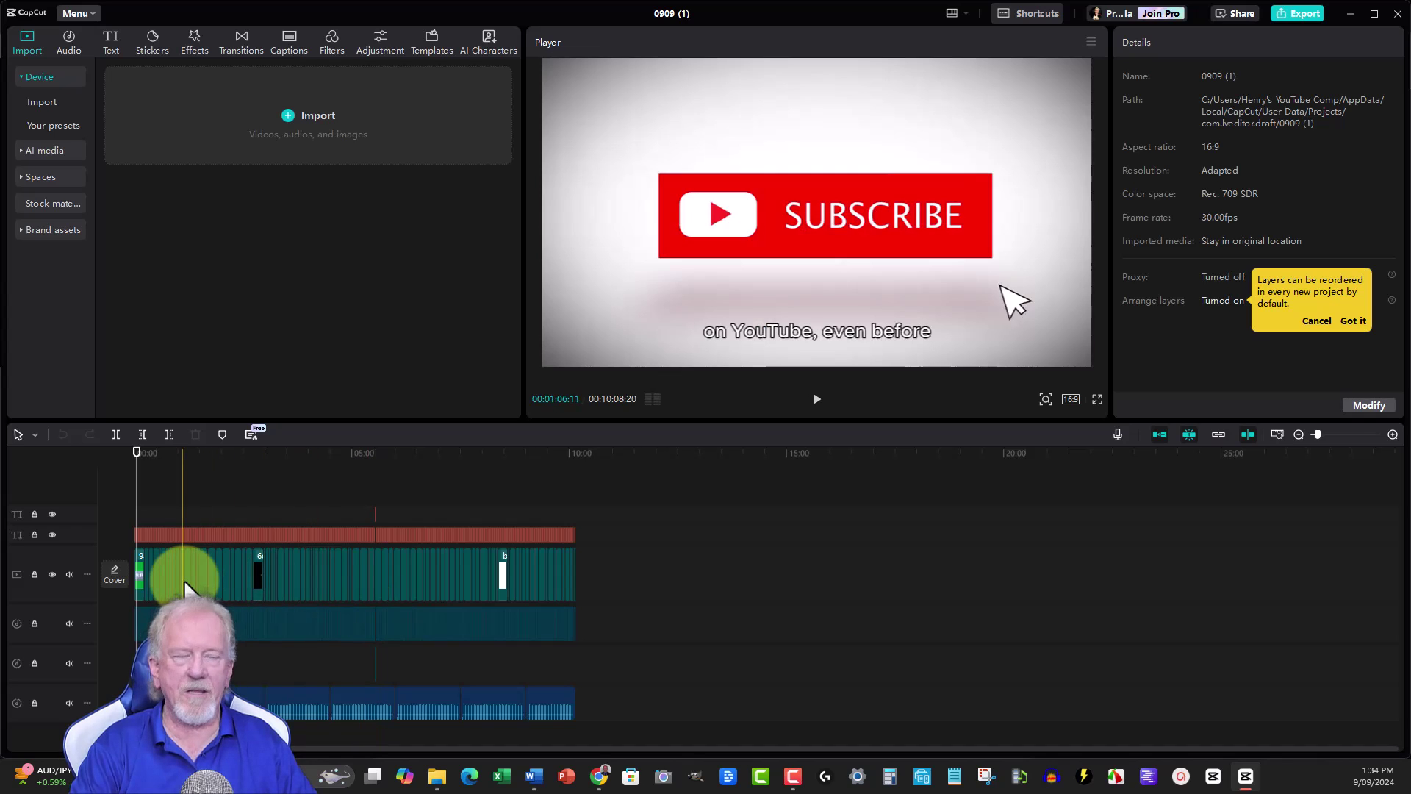
pyautogui.scroll(-1, 185, 578)
pyautogui.scroll(-1, 183, 579)
pyautogui.scroll(2, 184, 577)
pyautogui.scroll(2, 183, 574)
pyautogui.scroll(1, 184, 573)
pyautogui.scroll(1, 184, 572)
pyautogui.scroll(1, 183, 573)
pyautogui.scroll(1, 185, 570)
pyautogui.scroll(2, 185, 570)
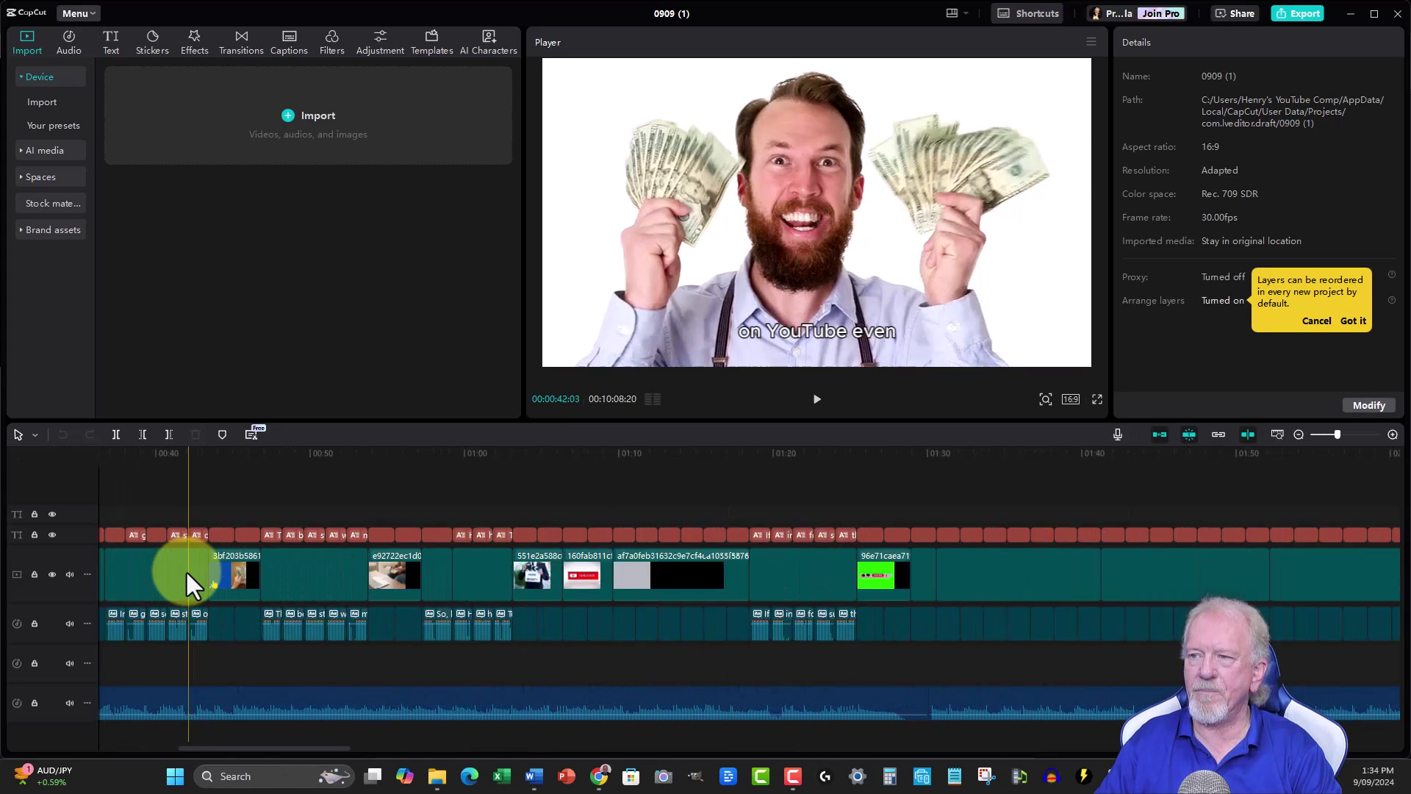
pyautogui.scroll(1, 184, 596)
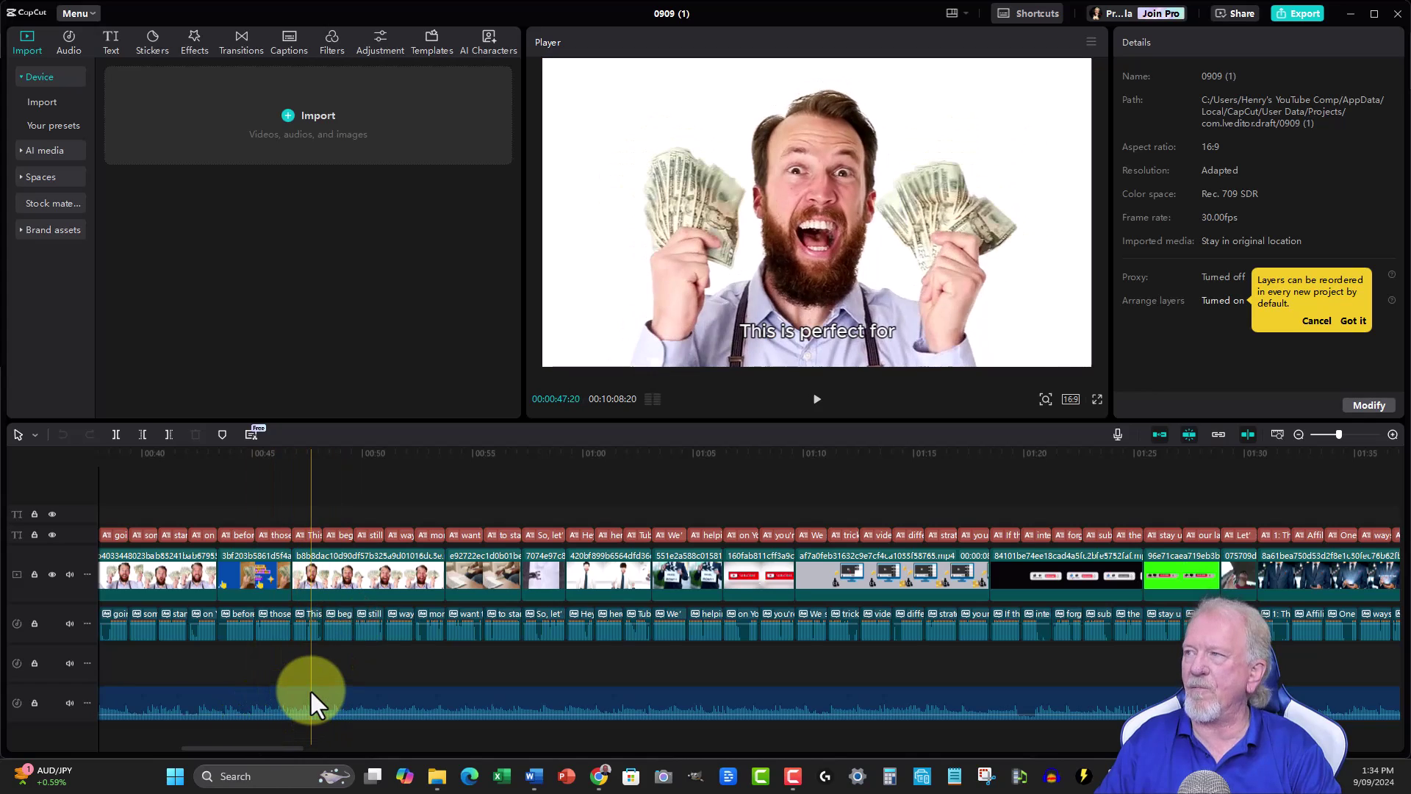
pyautogui.scroll(-1, 310, 689)
pyautogui.scroll(-2, 311, 688)
pyautogui.scroll(-1, 310, 685)
pyautogui.scroll(-2, 310, 685)
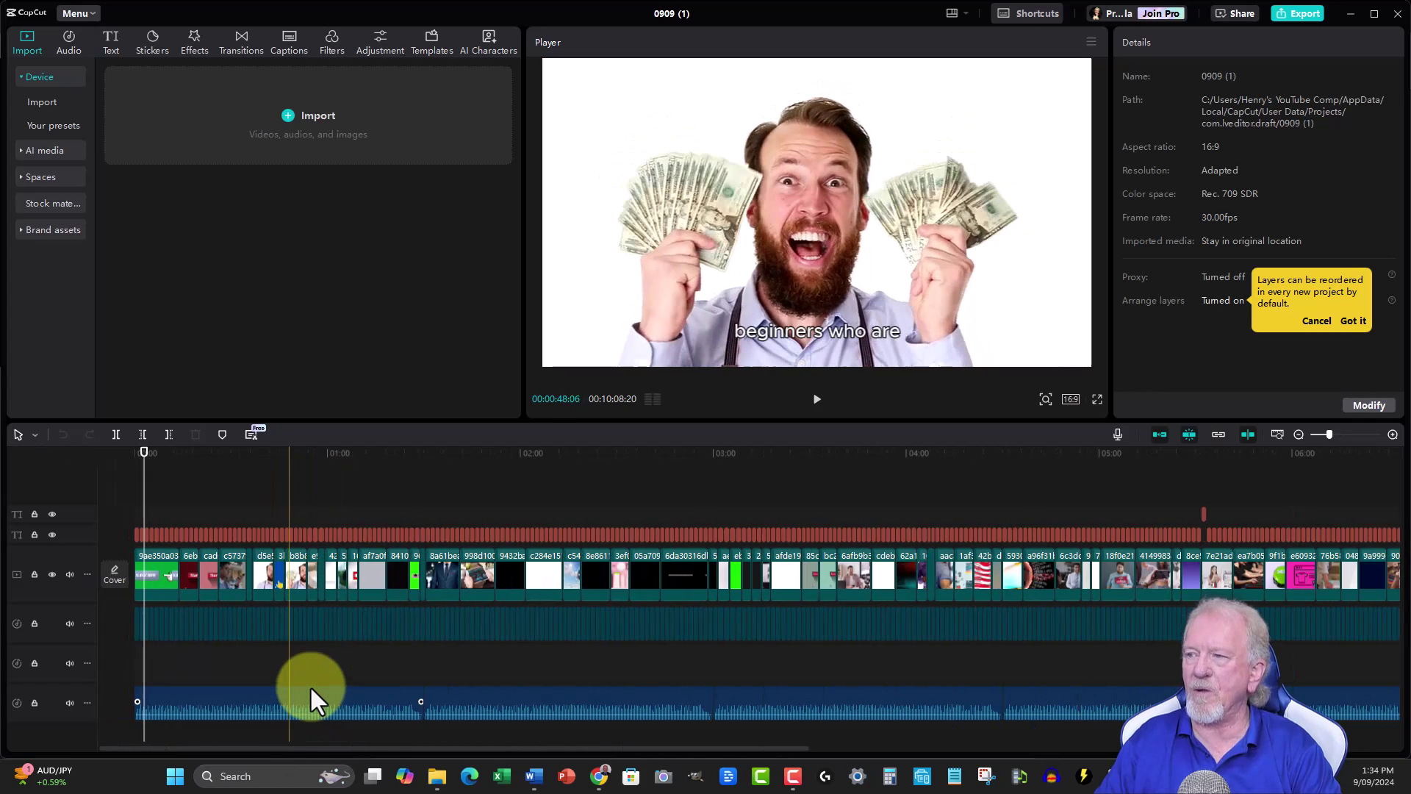
pyautogui.scroll(-1, 310, 685)
pyautogui.scroll(-1, 310, 685)
pyautogui.scroll(-1, 310, 685)
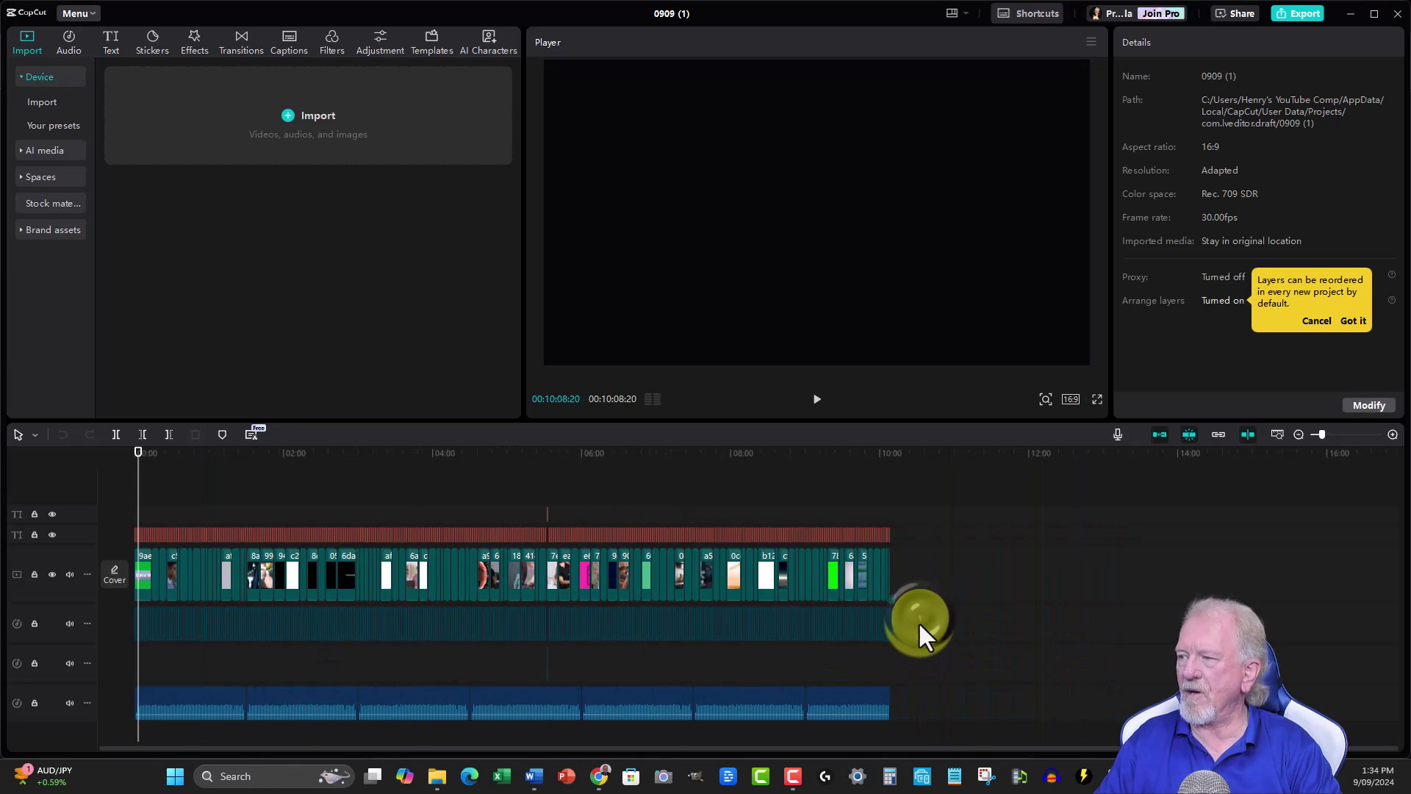
# Delete the narration and background music clips from both audio tracks.
pyautogui.click(917, 624)
pyautogui.moveTo(874, 717); pyautogui.dragTo(123, 716)
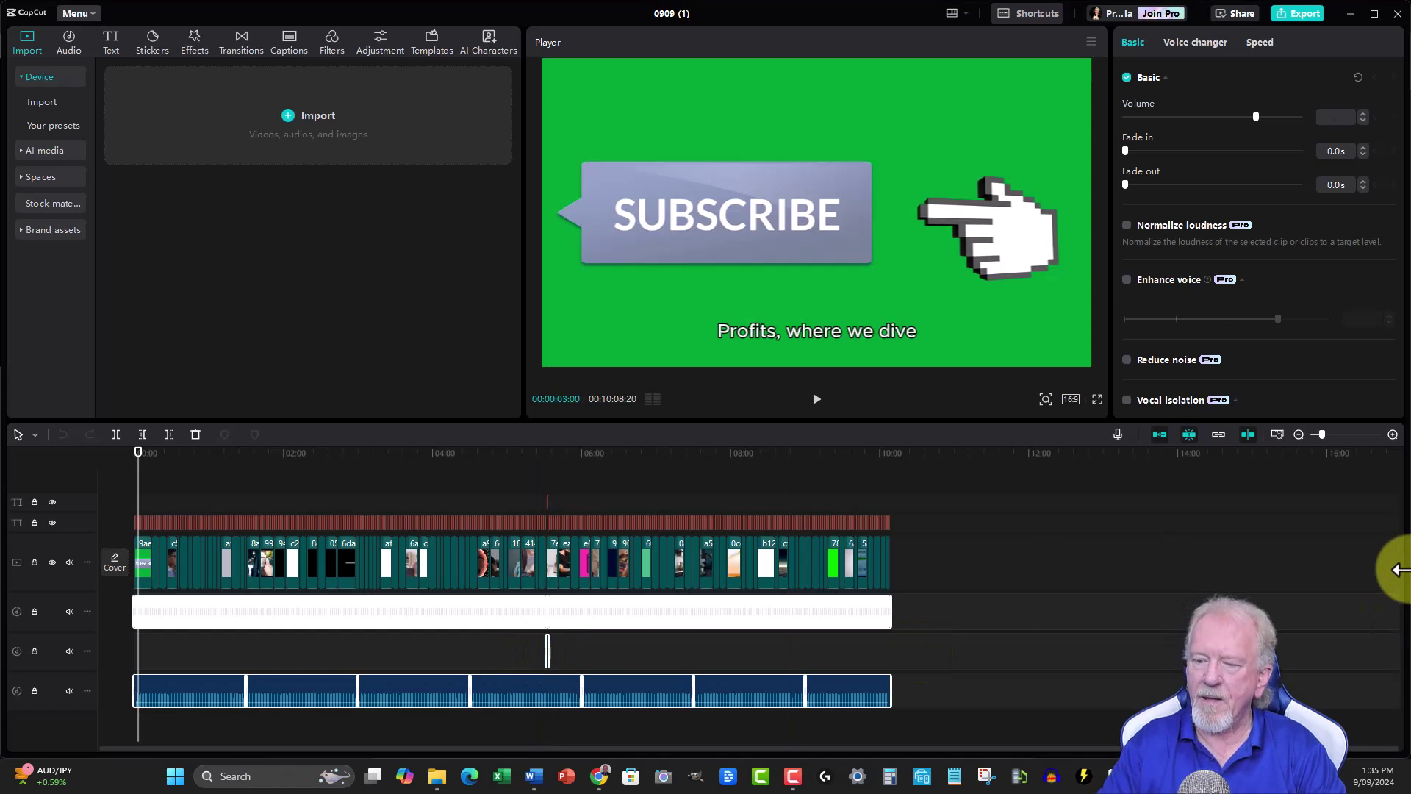
pyautogui.press('Delete')
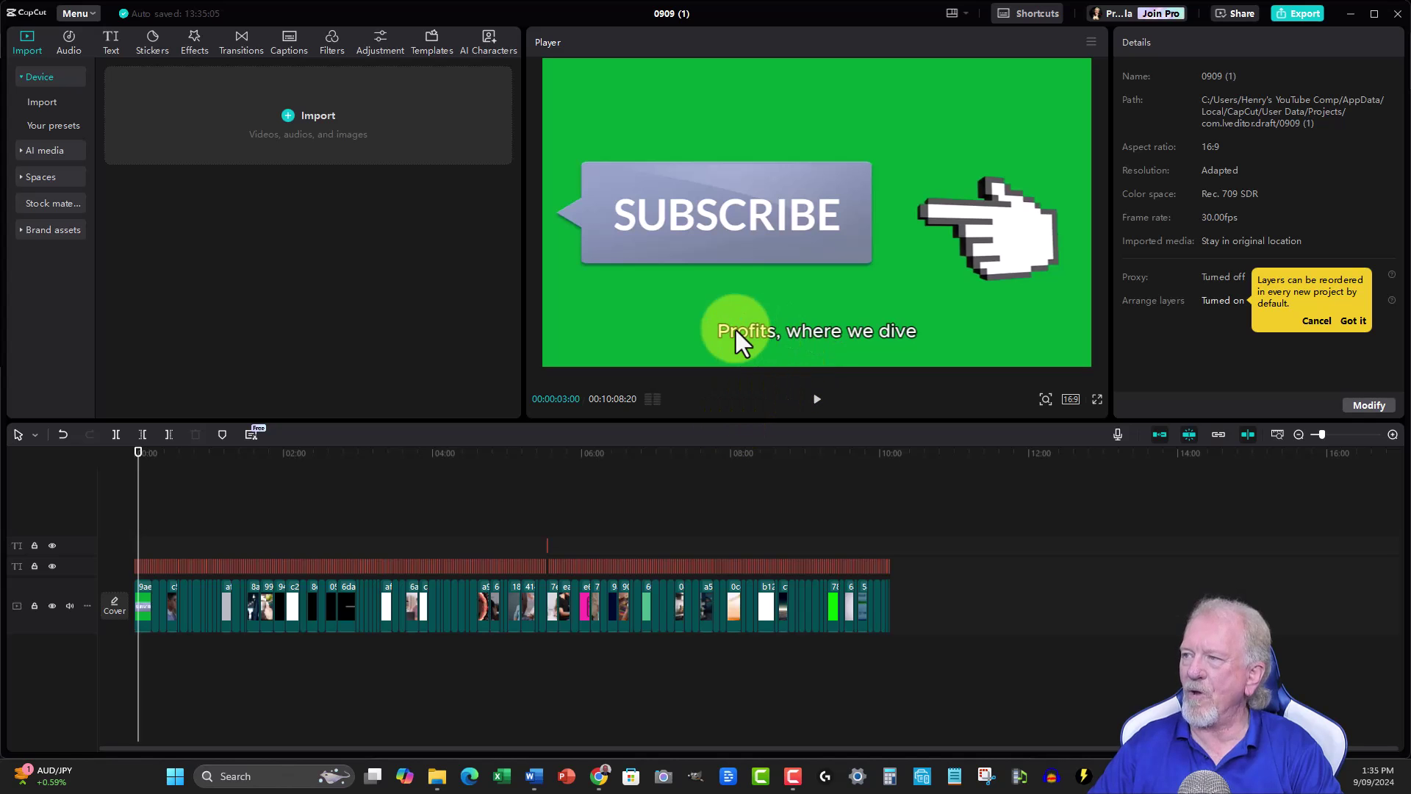
# Delete all the red caption text clips, then select the first stock video clip.
pyautogui.click(747, 333)
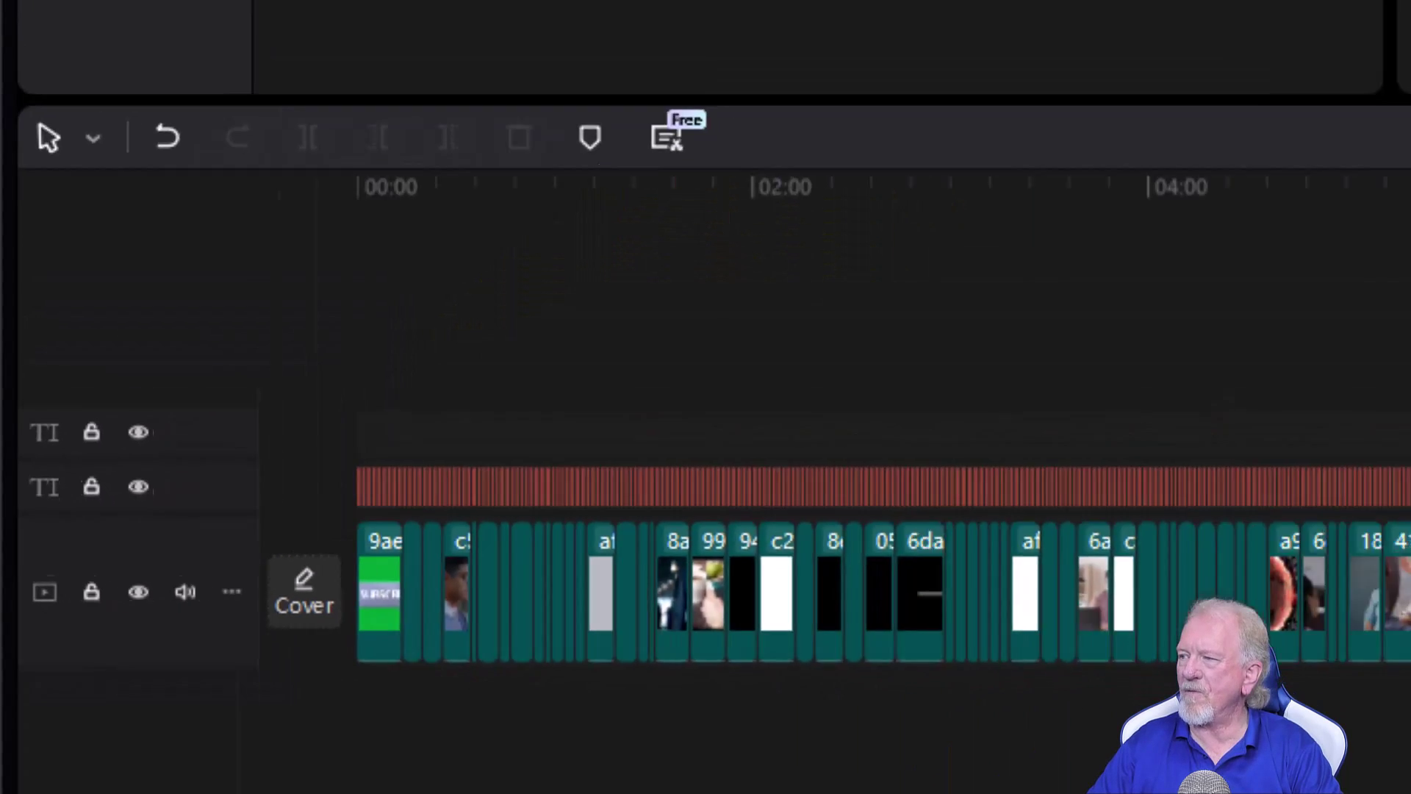
pyautogui.click(906, 524)
pyautogui.click(879, 564)
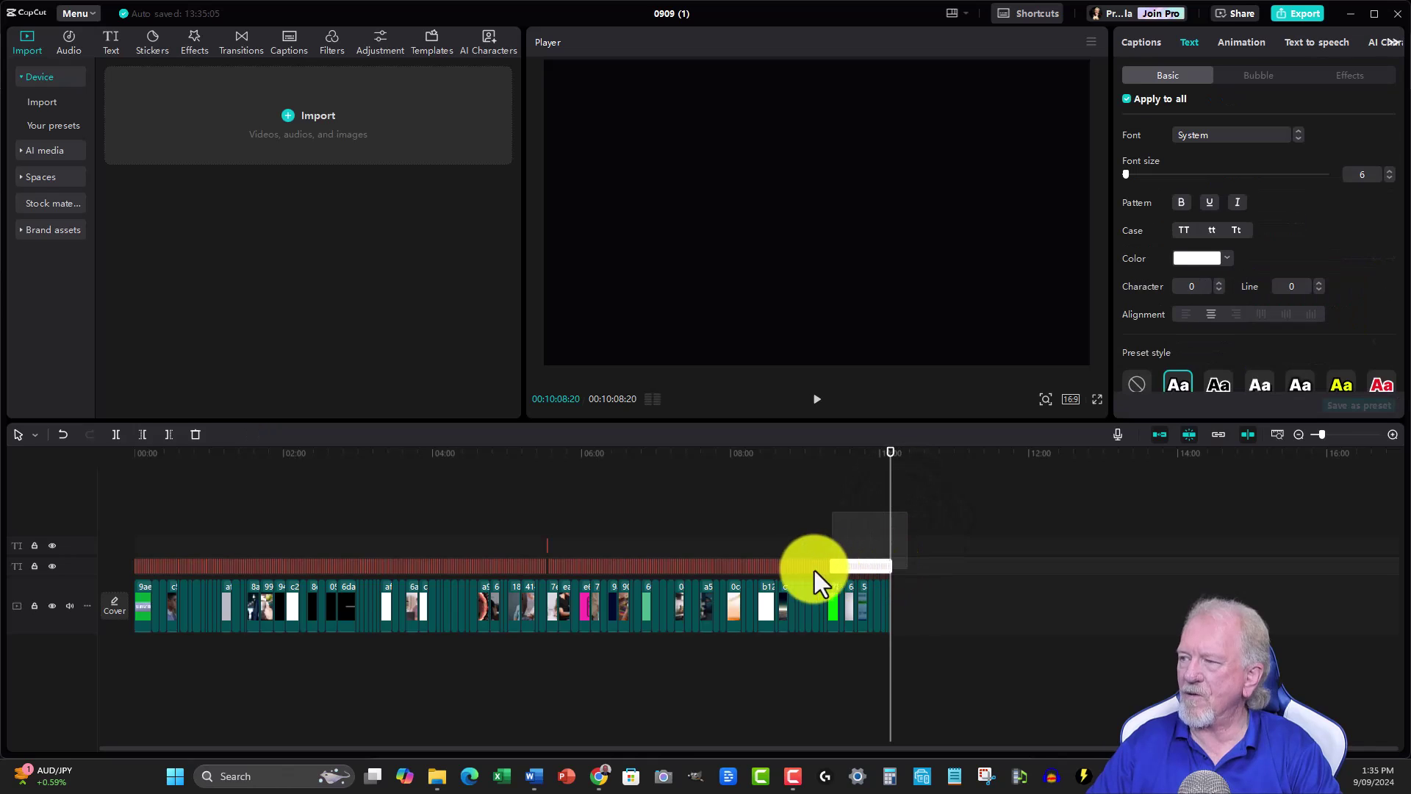
pyautogui.moveTo(731, 561); pyautogui.dragTo(643, 554)
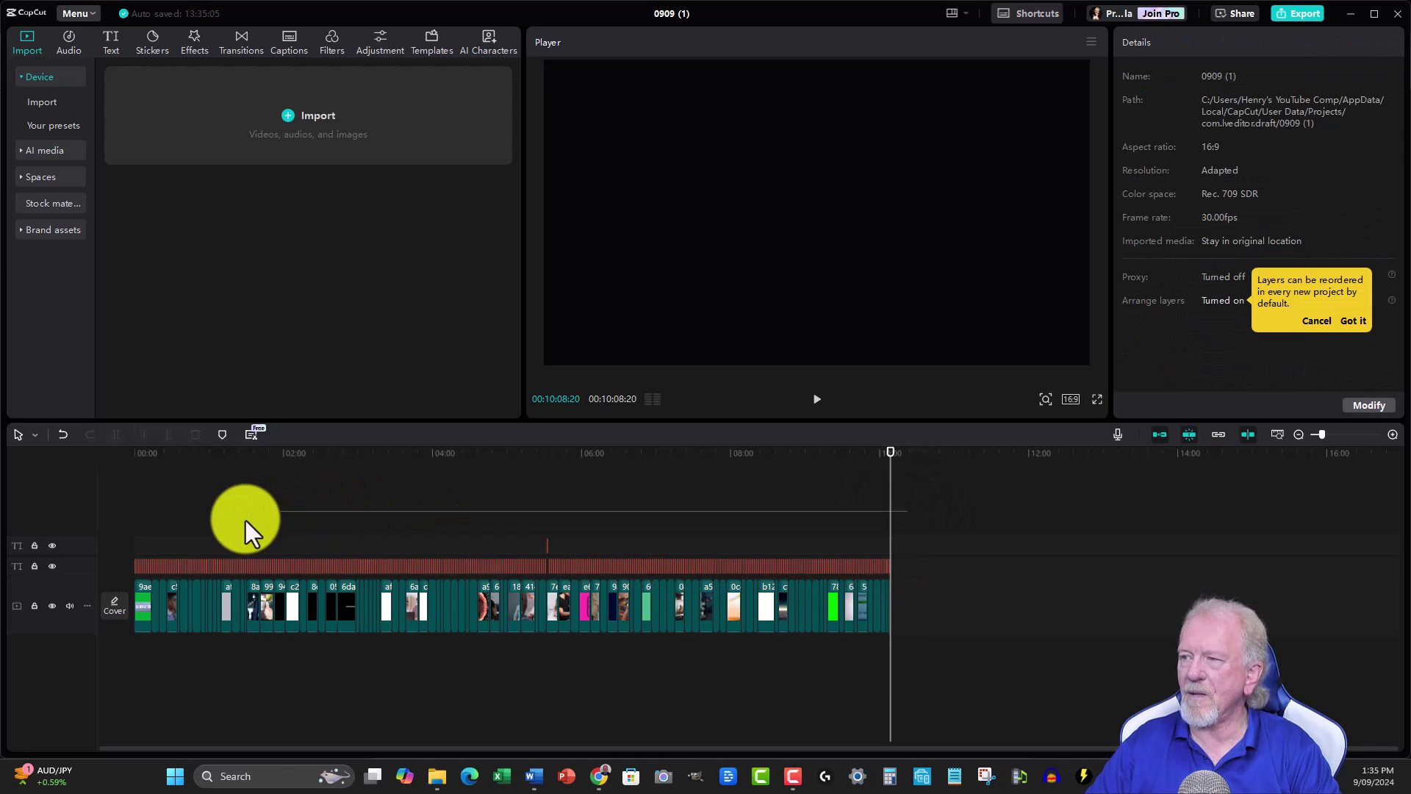
pyautogui.moveTo(465, 532); pyautogui.dragTo(127, 569)
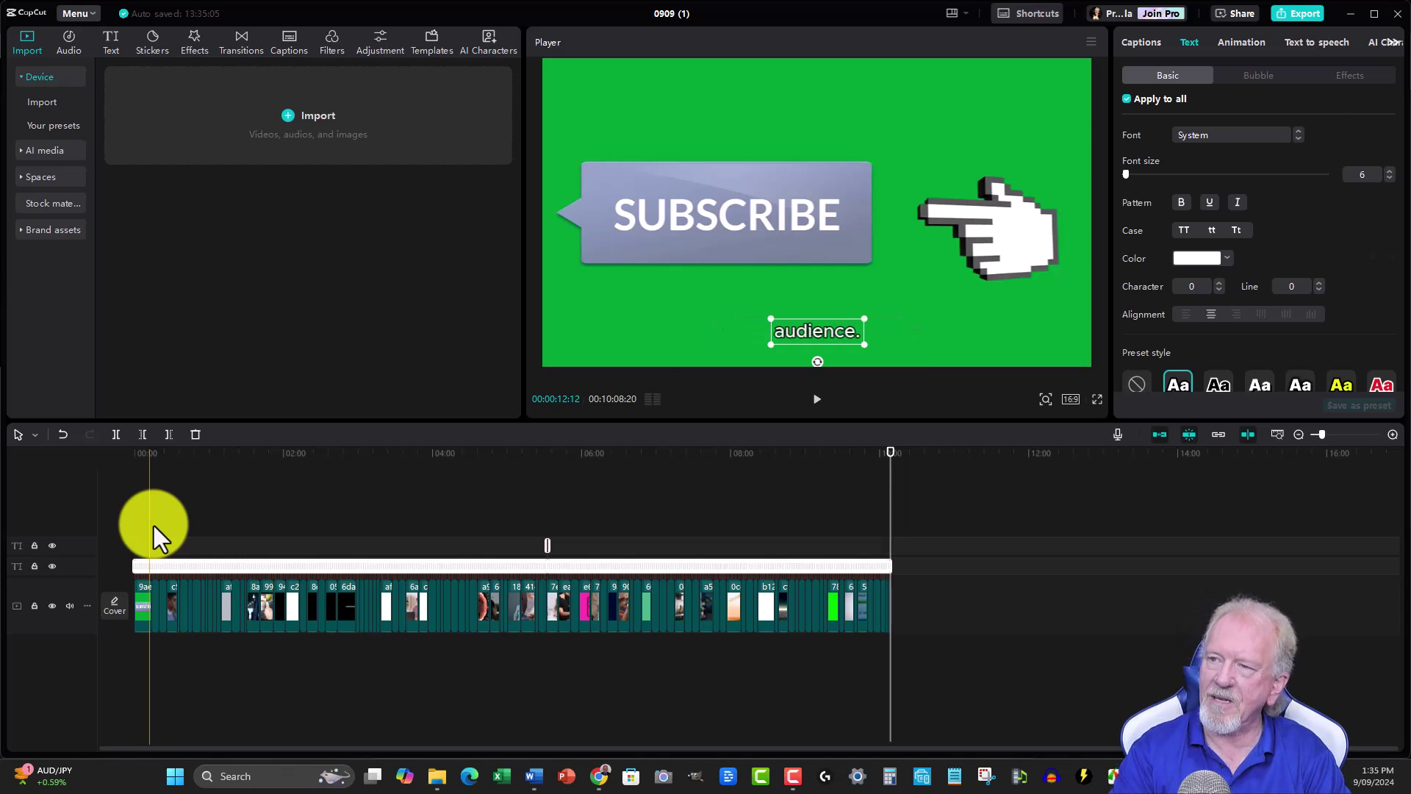
pyautogui.press('Delete')
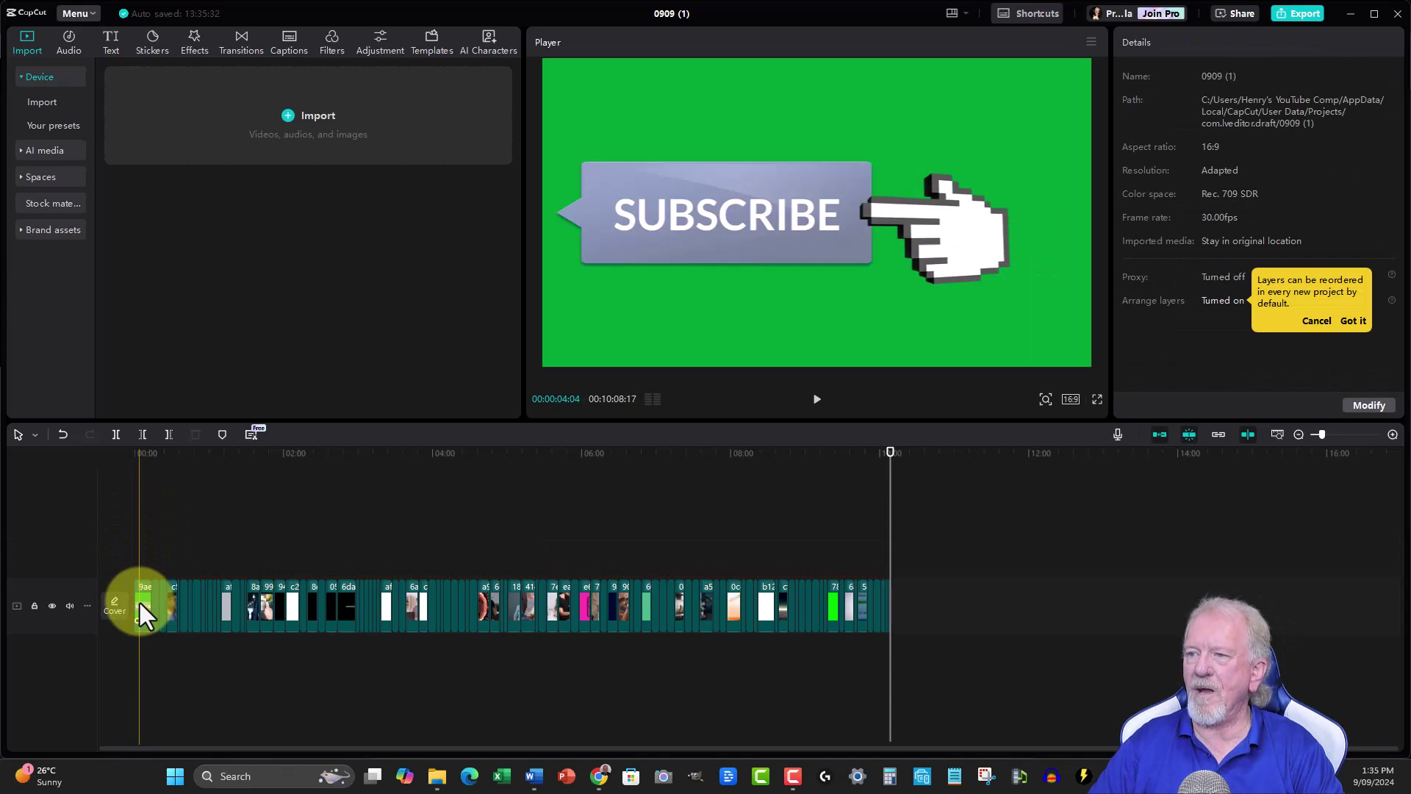
pyautogui.click(142, 603)
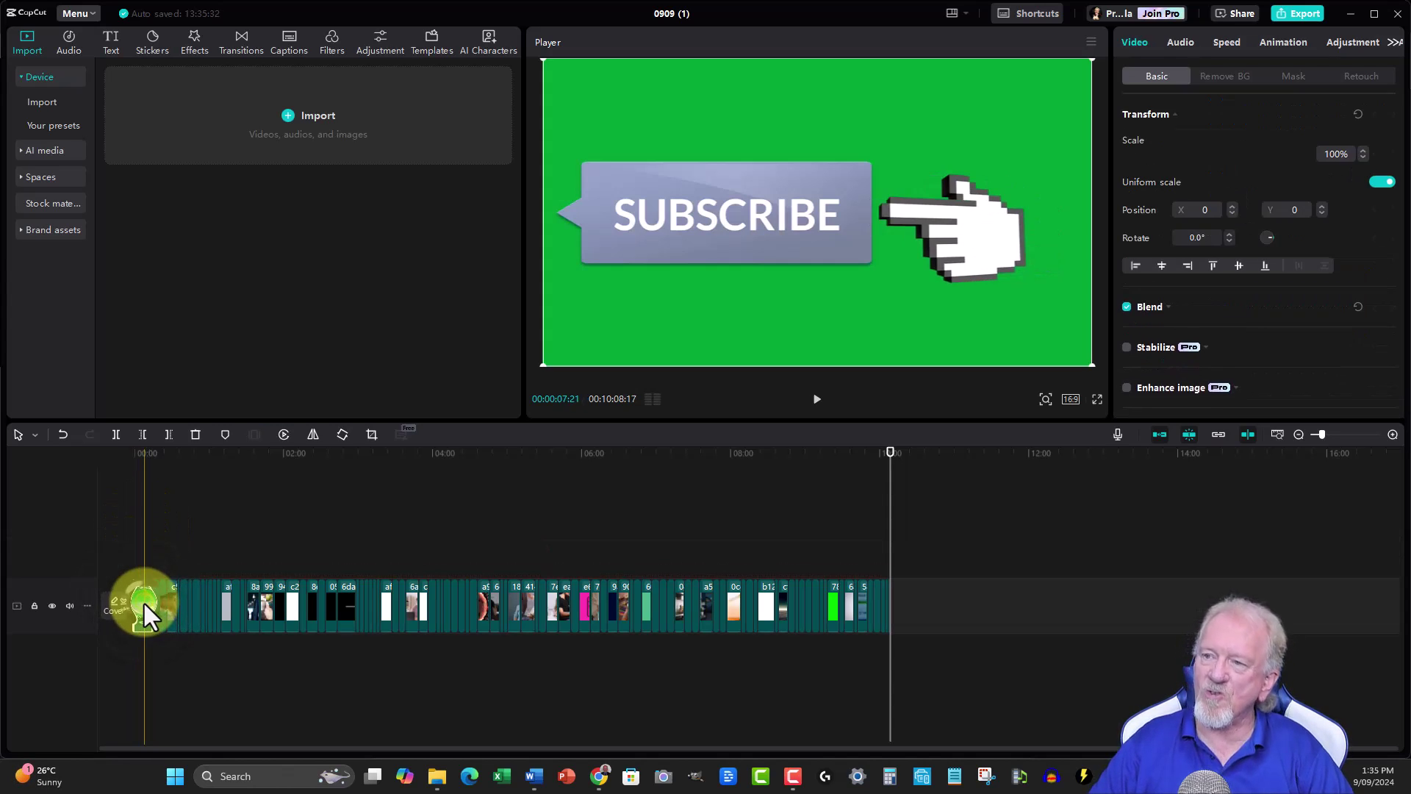
pyautogui.moveTo(145, 603); pyautogui.dragTo(876, 662)
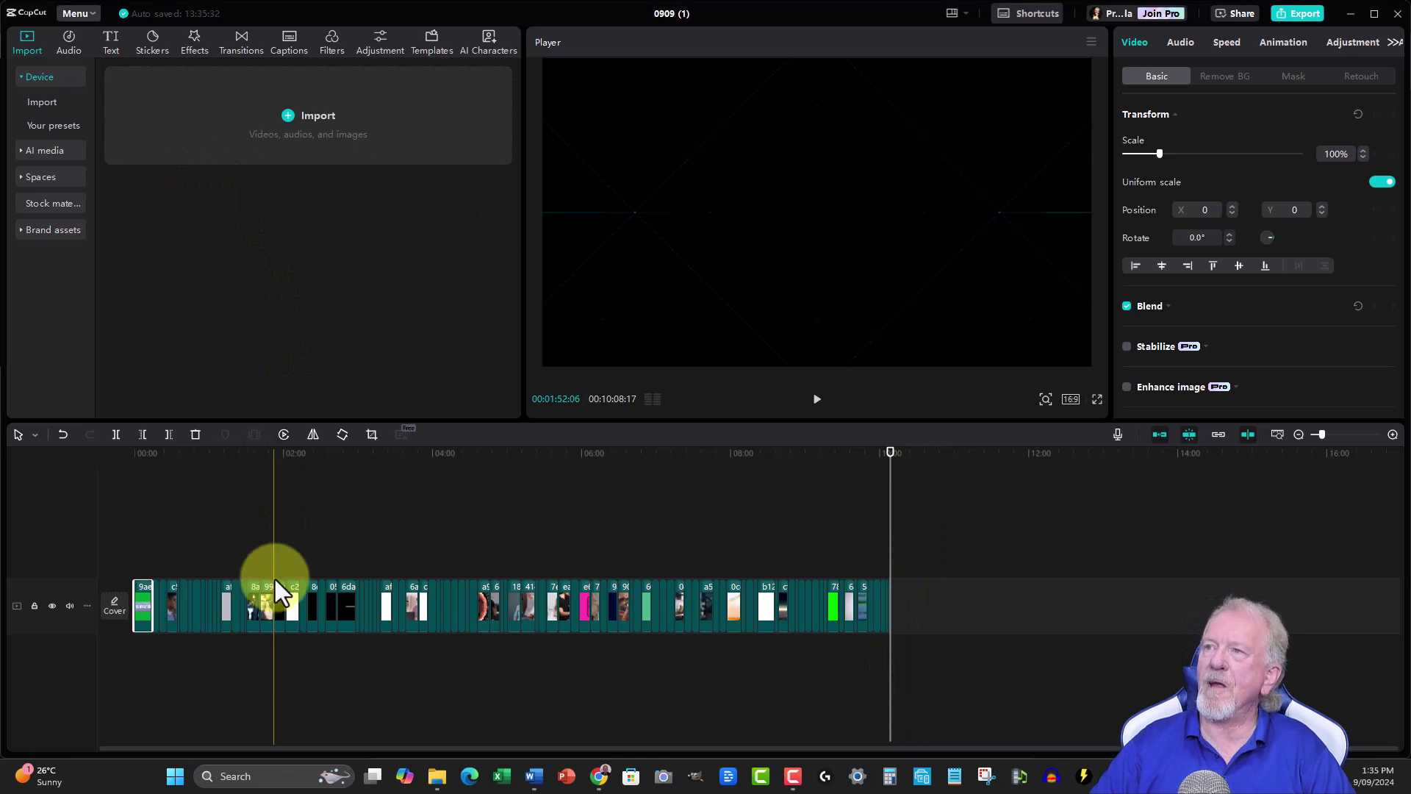
# Import Audio.mp3 from the voiceover folder and place it on an audio track under the clips.
pyautogui.moveTo(437, 776)
pyautogui.click(490, 712)
pyautogui.click(730, 526)
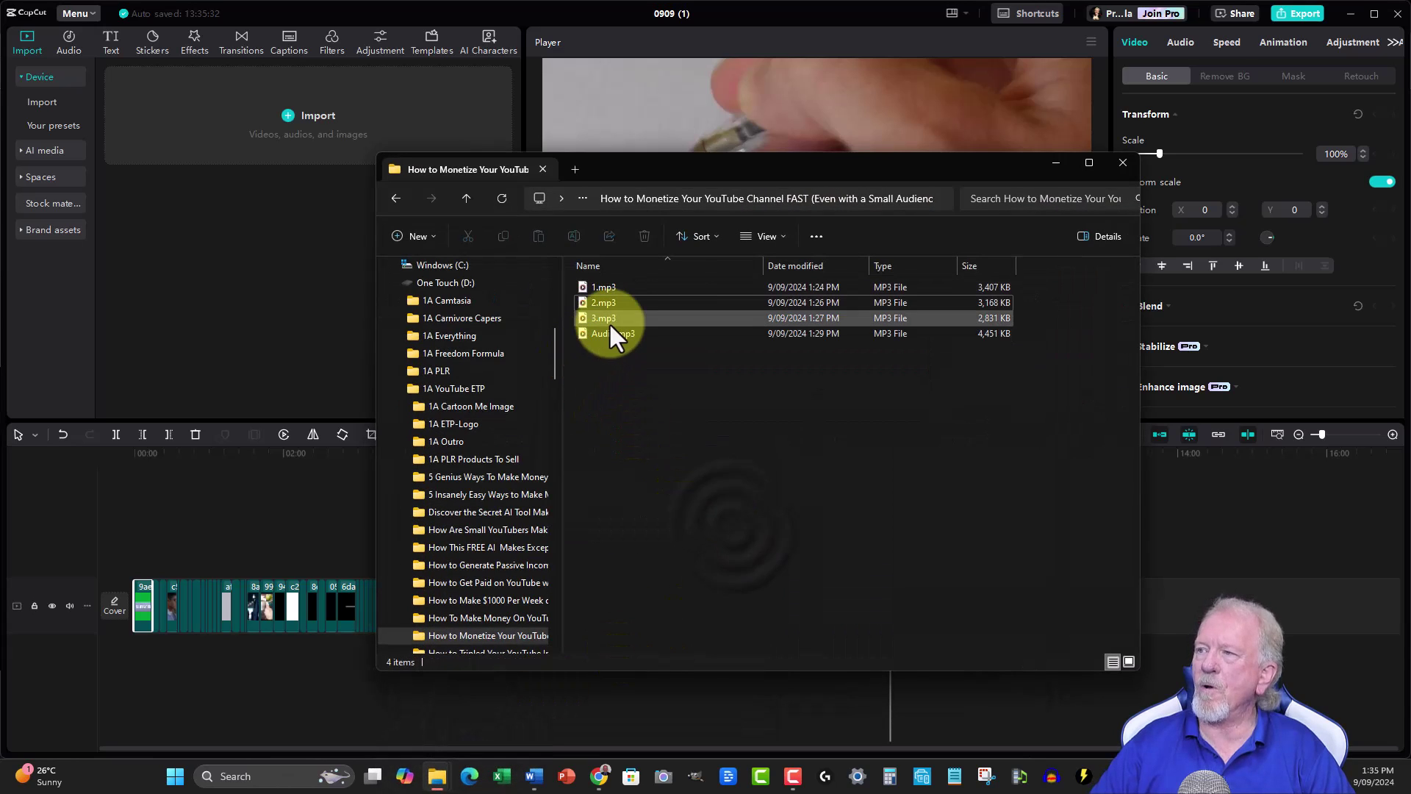
pyautogui.moveTo(604, 330)
pyautogui.mouseDown()
pyautogui.moveTo(386, 187)
pyautogui.moveTo(241, 160)
pyautogui.mouseUp()
pyautogui.click(238, 156)
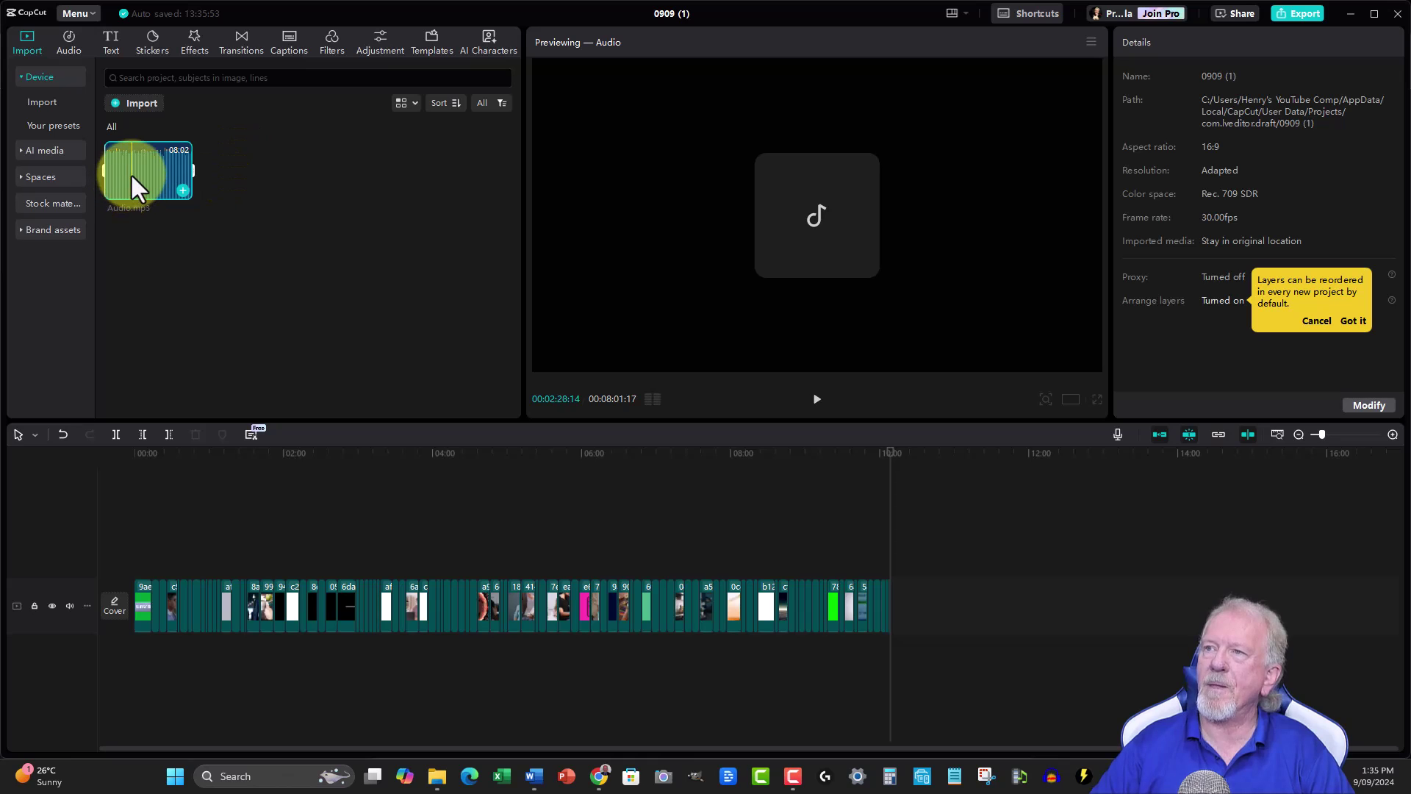
pyautogui.moveTo(131, 173); pyautogui.dragTo(124, 653)
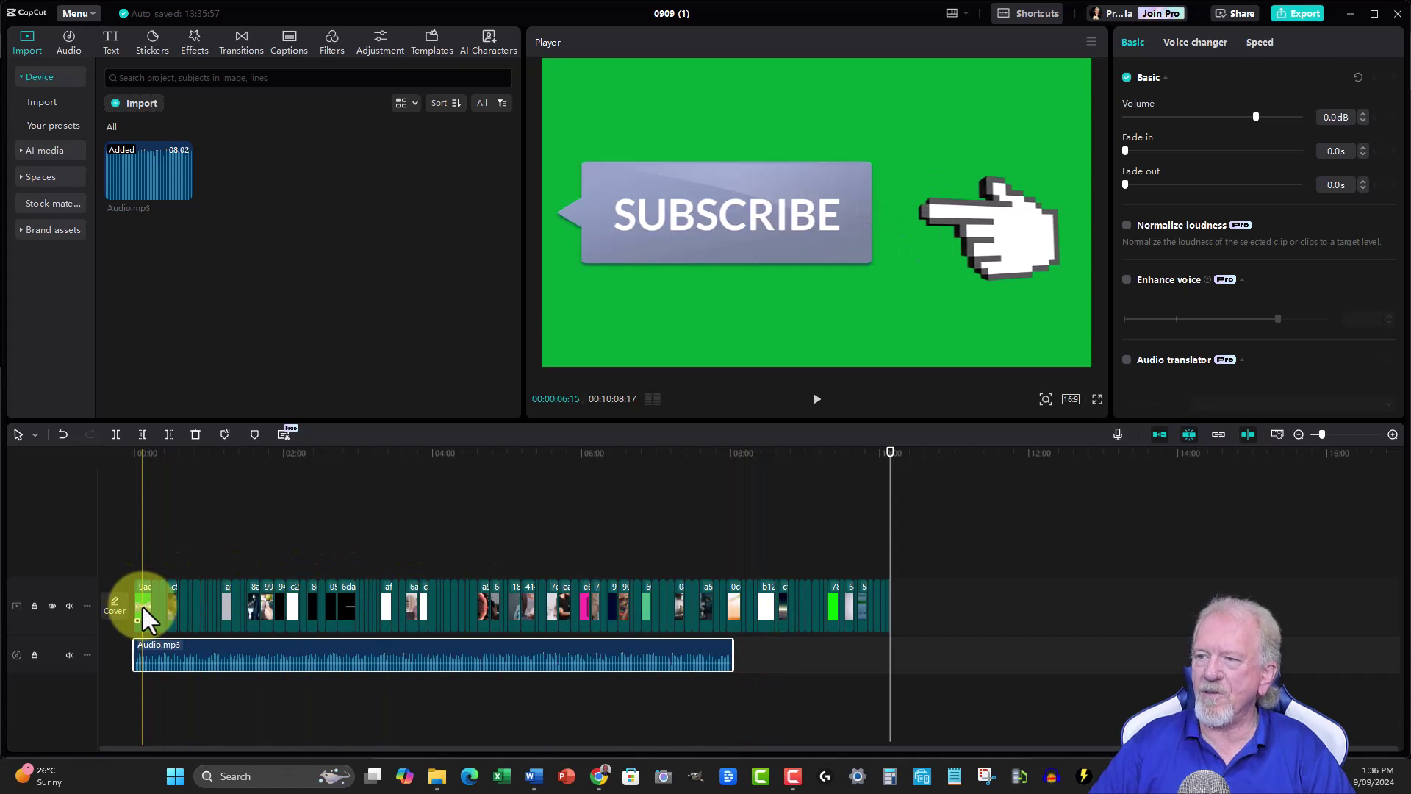
# Speed the first timeline clip to 5x and set the next two clips to 2x.
pyautogui.click(143, 608)
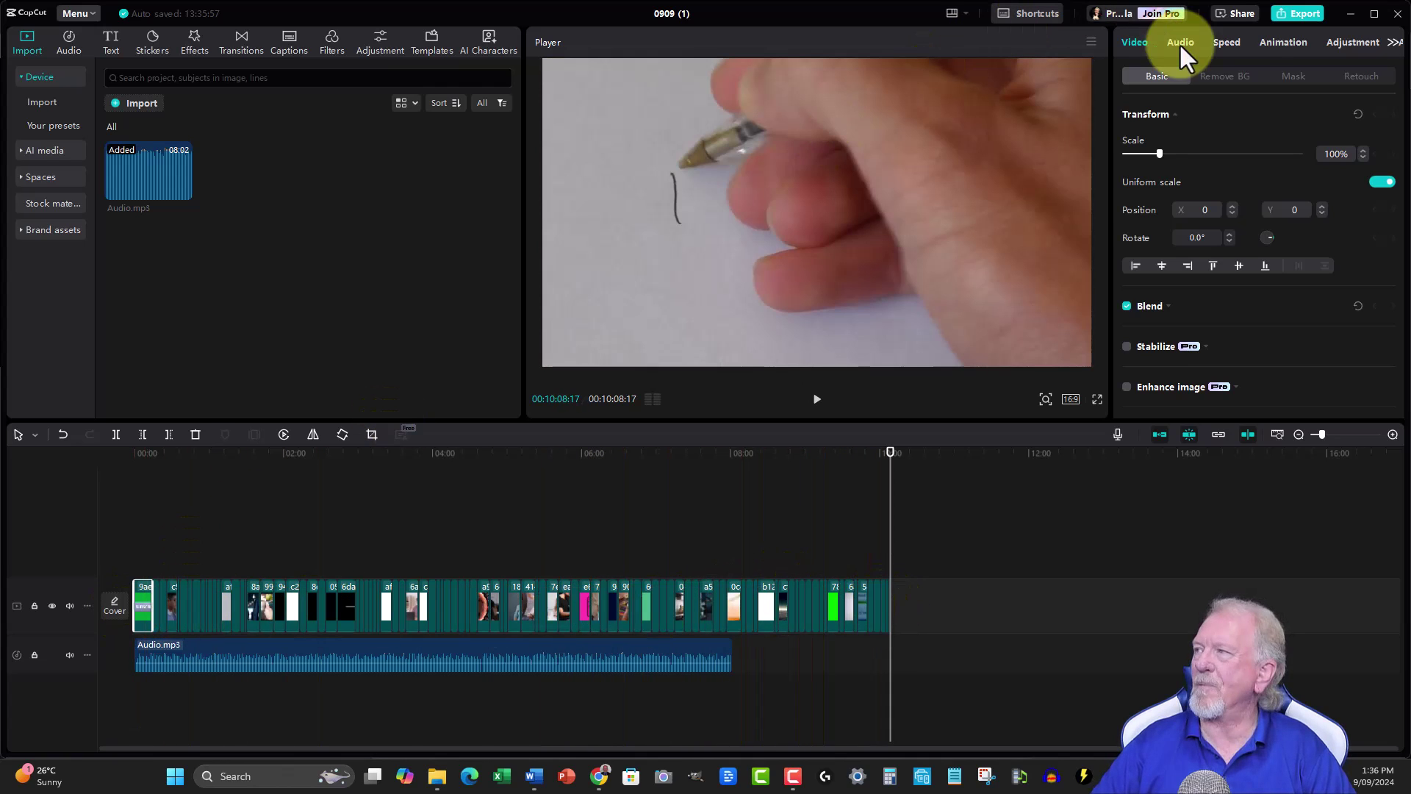
pyautogui.click(1226, 40)
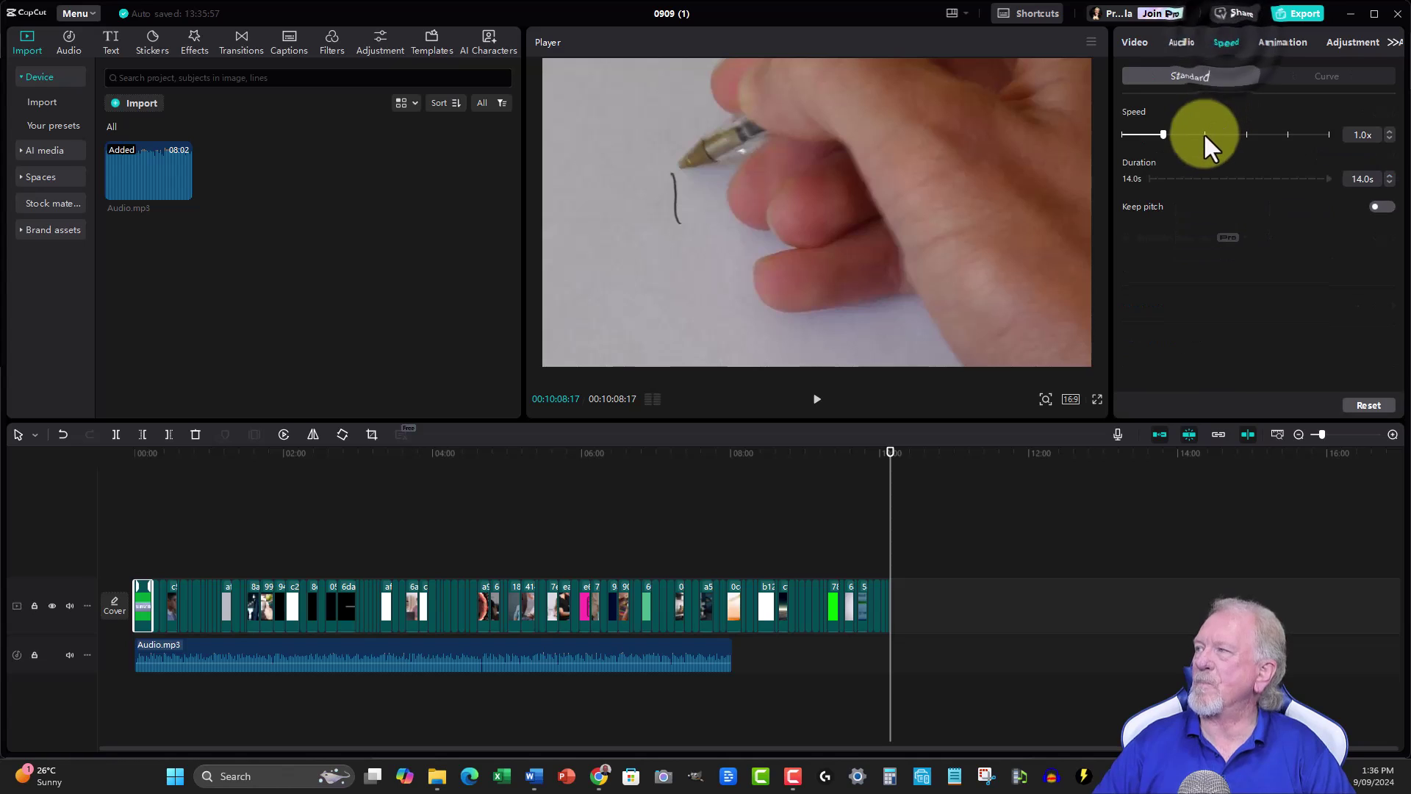
pyautogui.click(1245, 135)
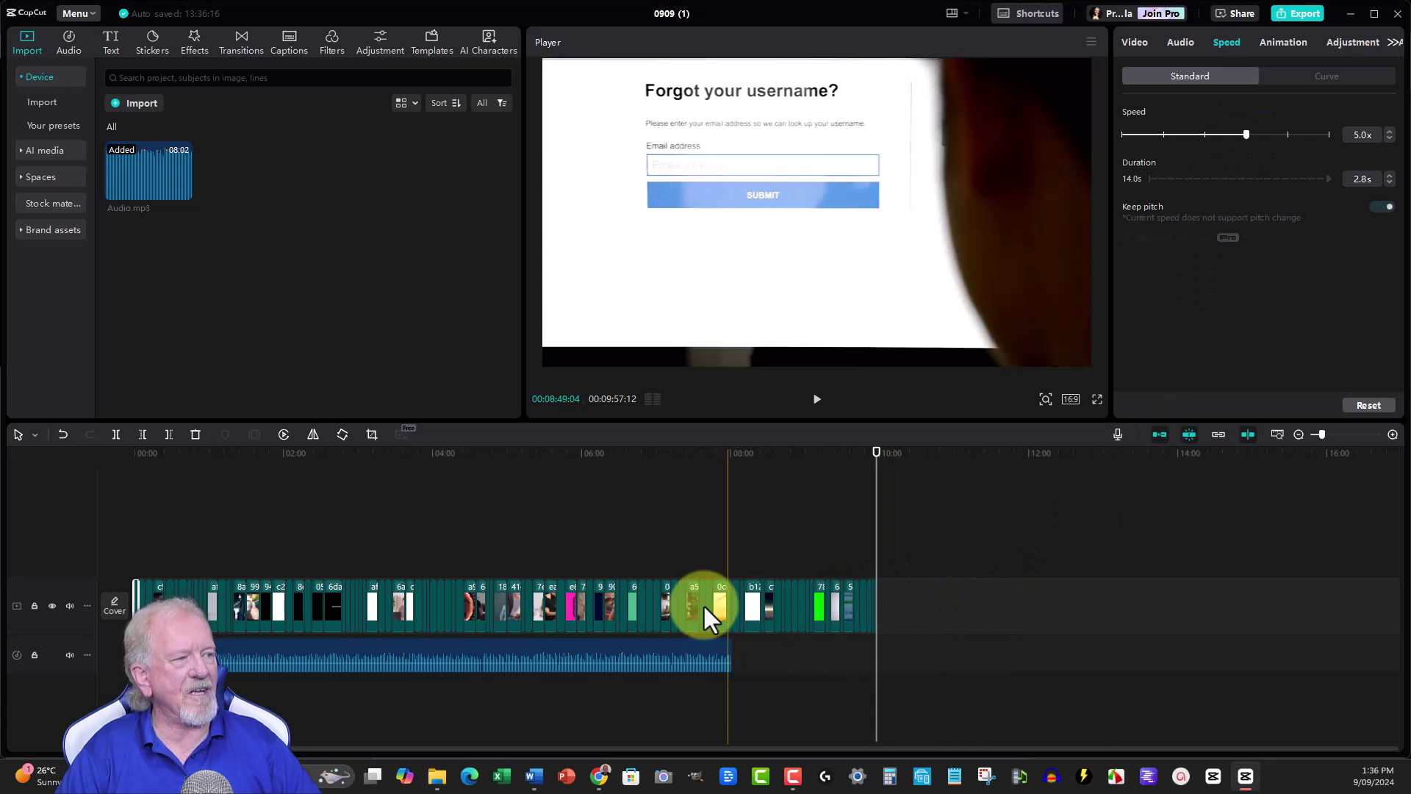
pyautogui.click(331, 603)
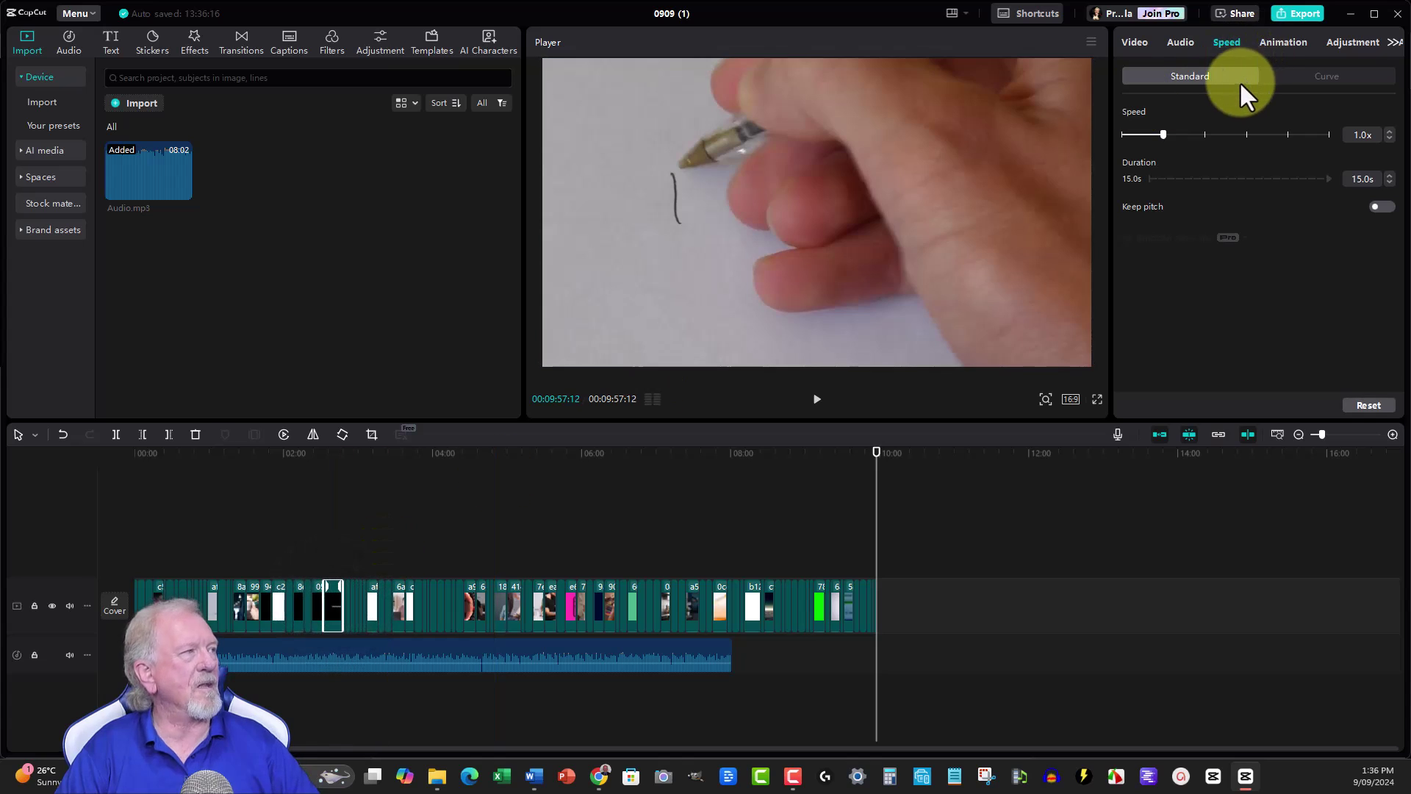
pyautogui.click(1245, 133)
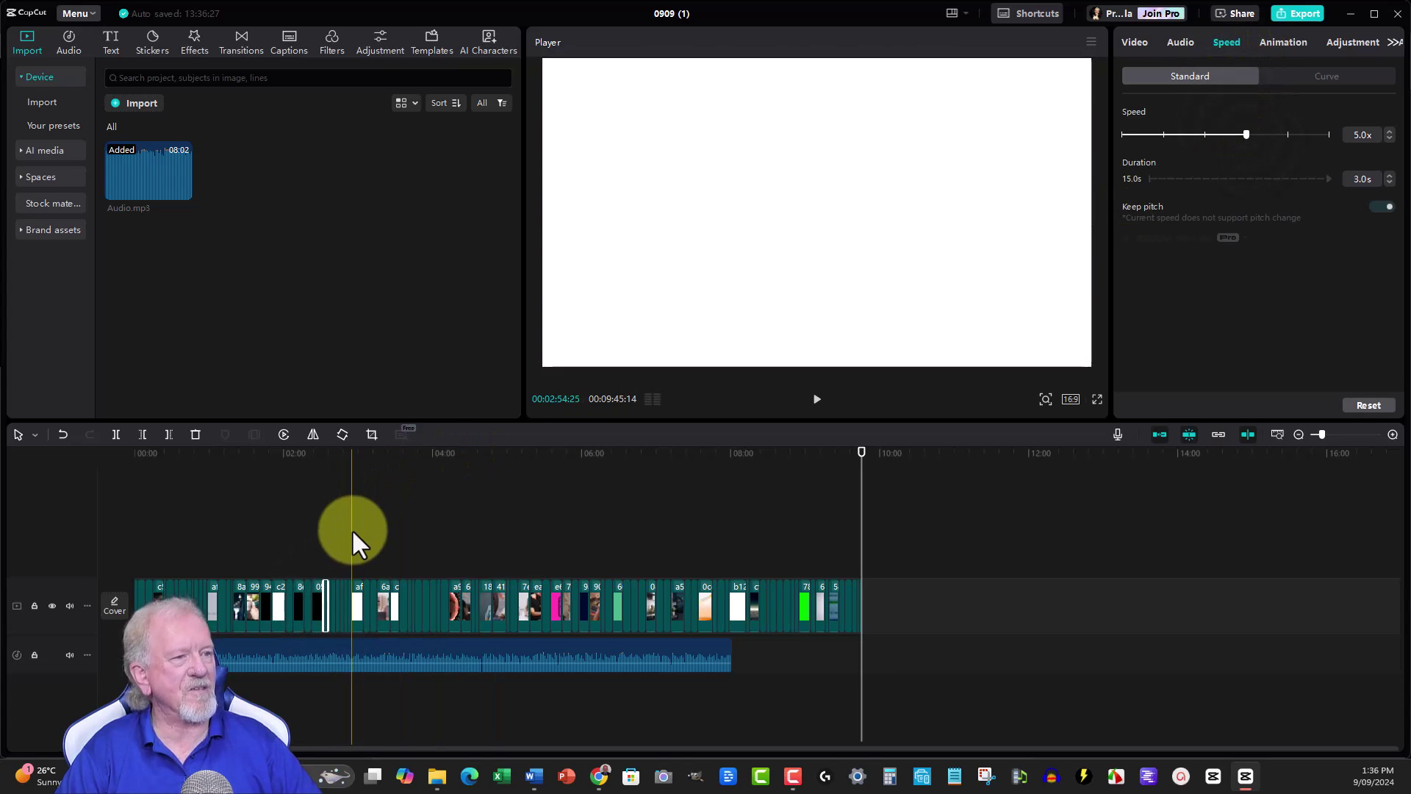
pyautogui.click(1204, 134)
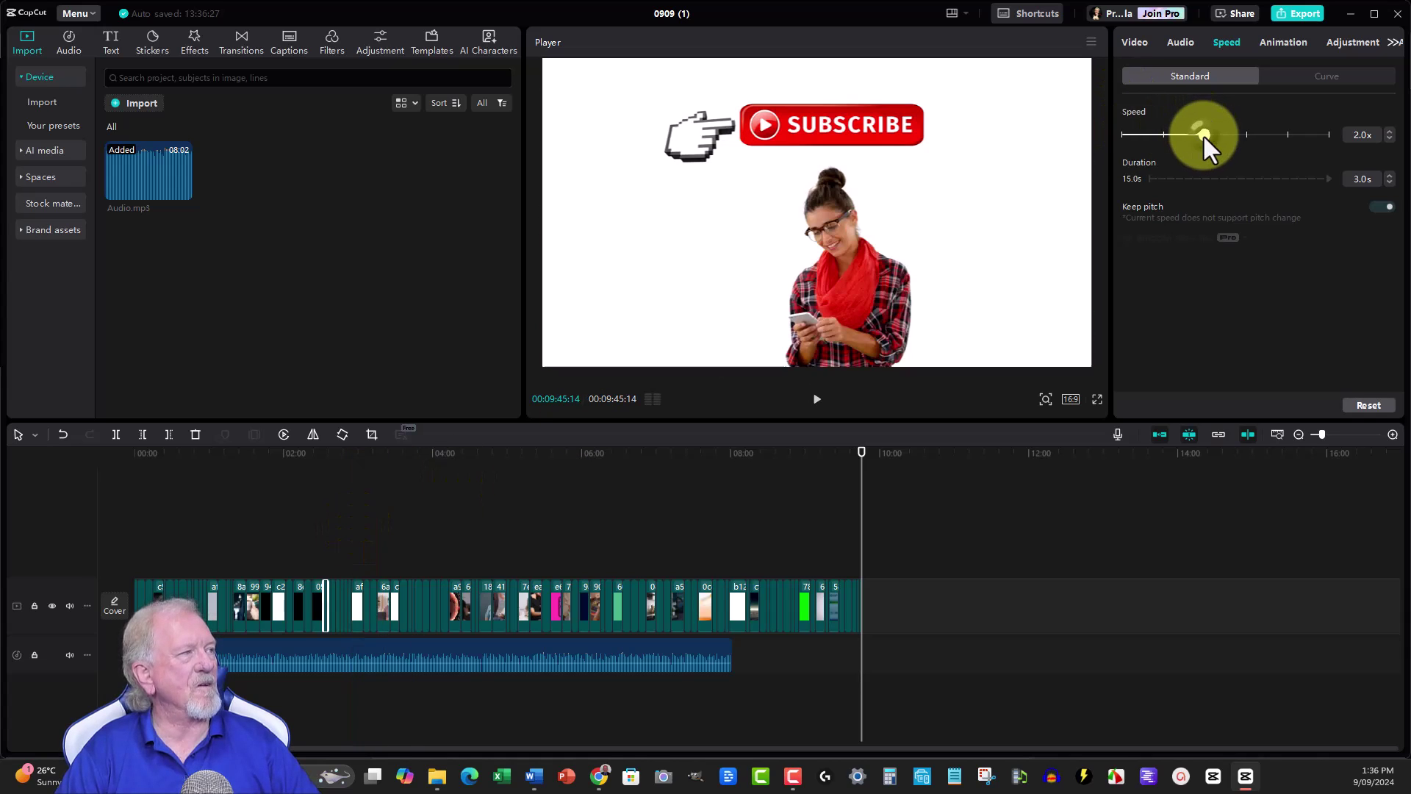
pyautogui.click(280, 608)
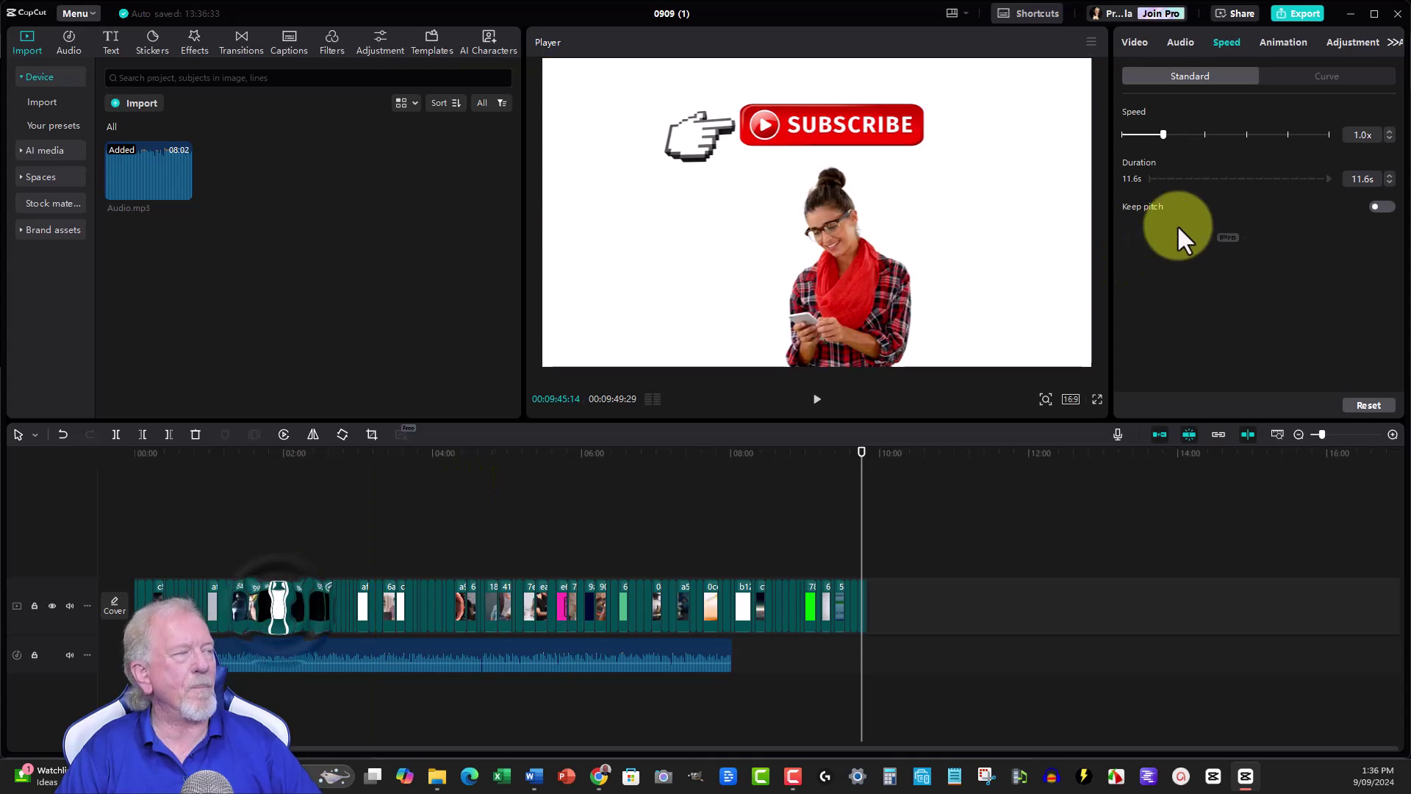
pyautogui.click(1203, 134)
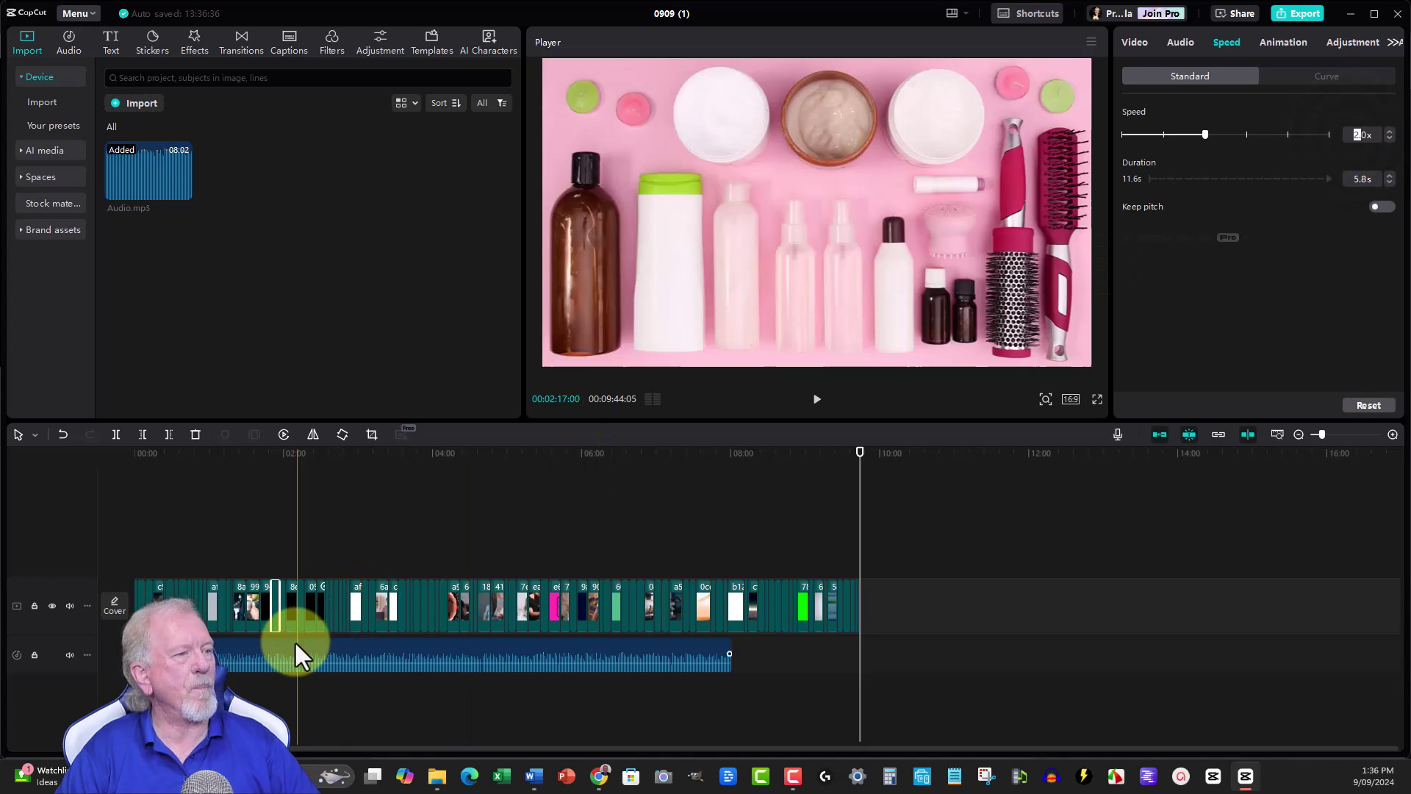
# Set the pen-writing clip to 2x, then speed two more clips and the pen-writing clip to 5x.
pyautogui.click(381, 608)
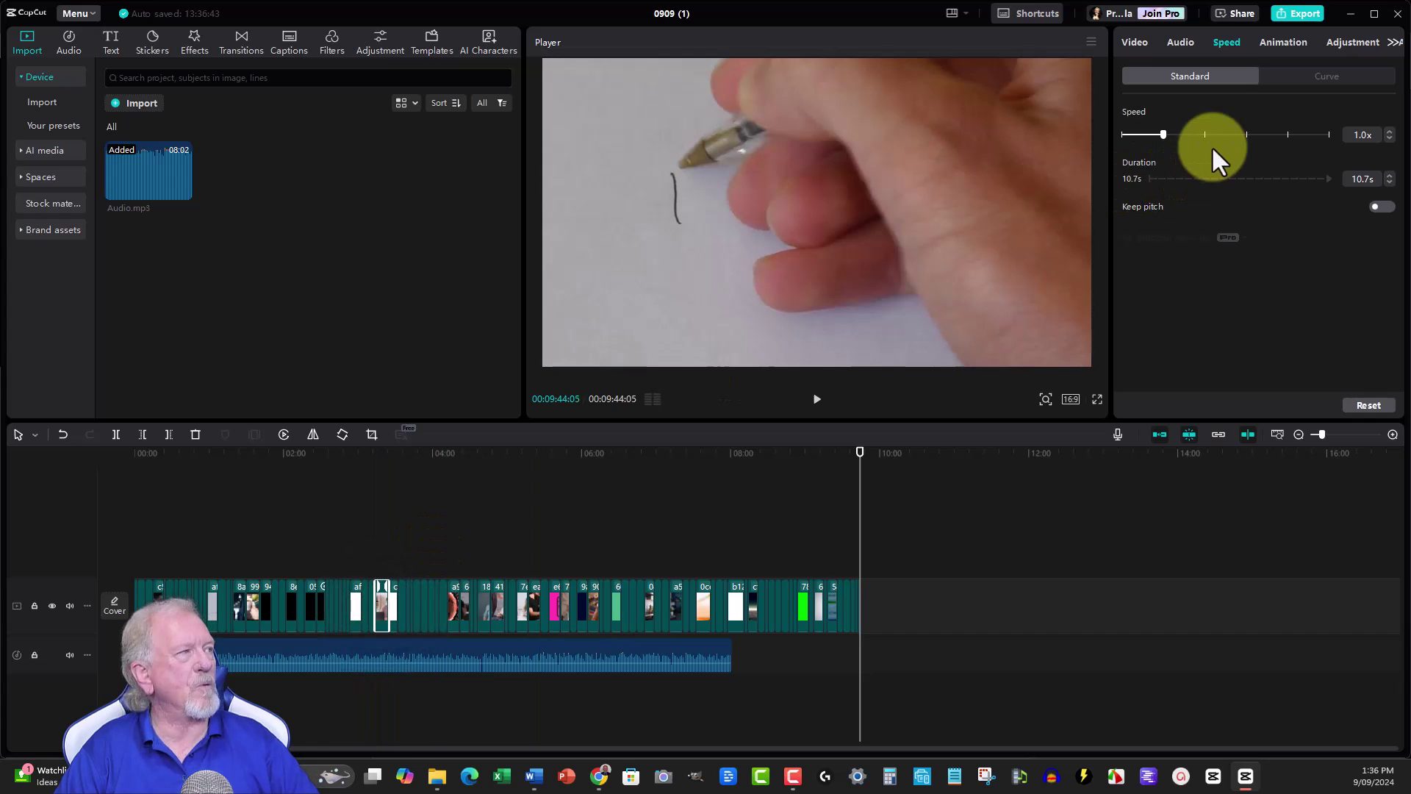
pyautogui.click(1203, 132)
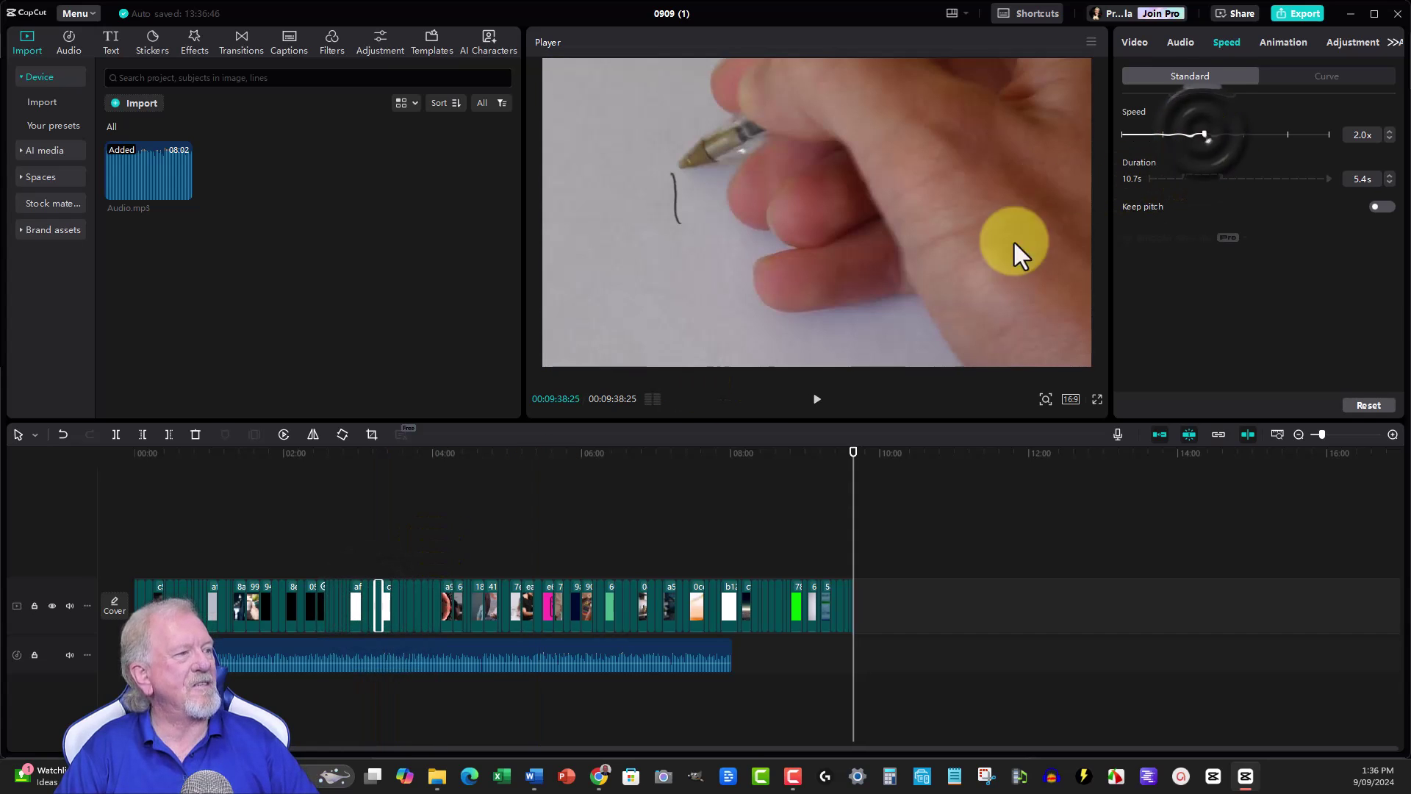
pyautogui.click(311, 609)
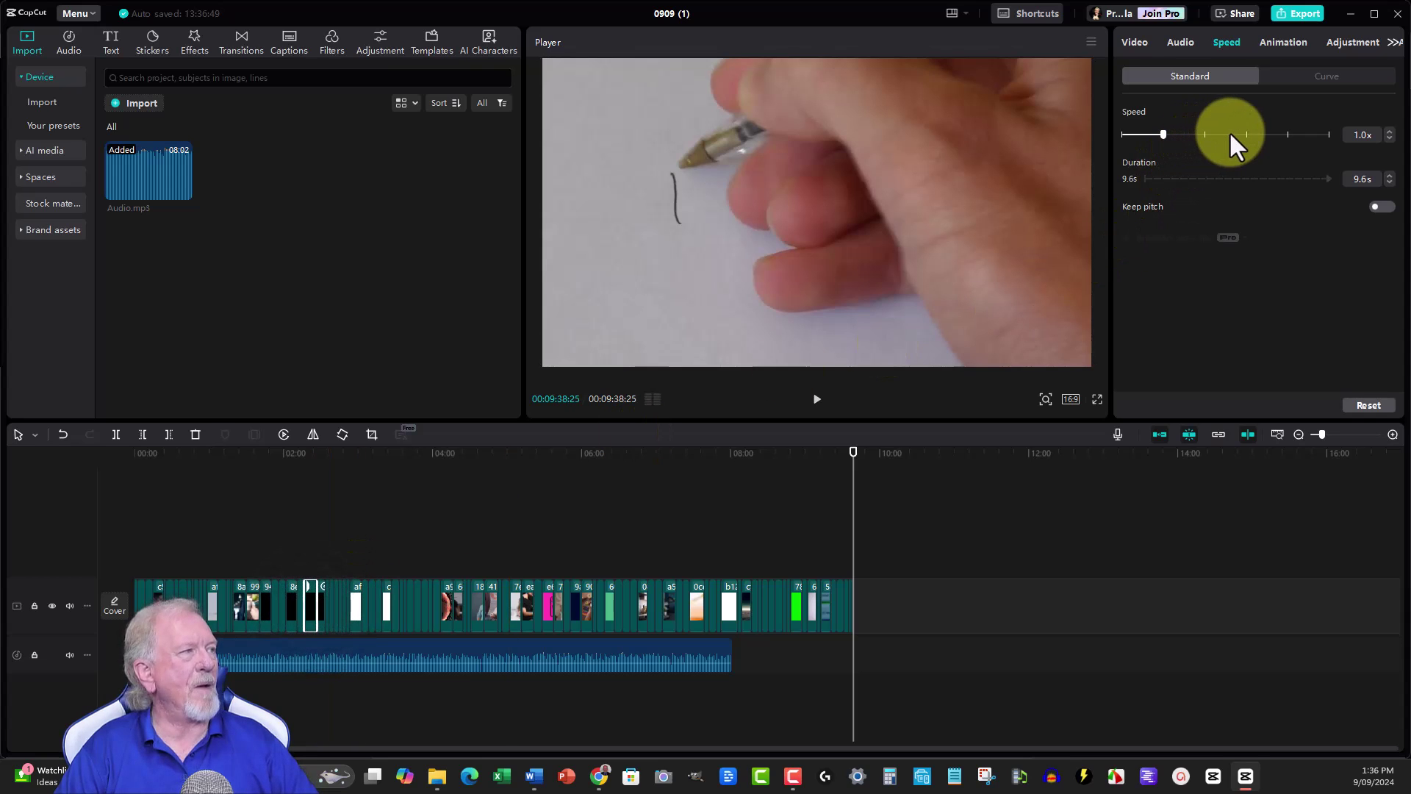
pyautogui.click(1244, 134)
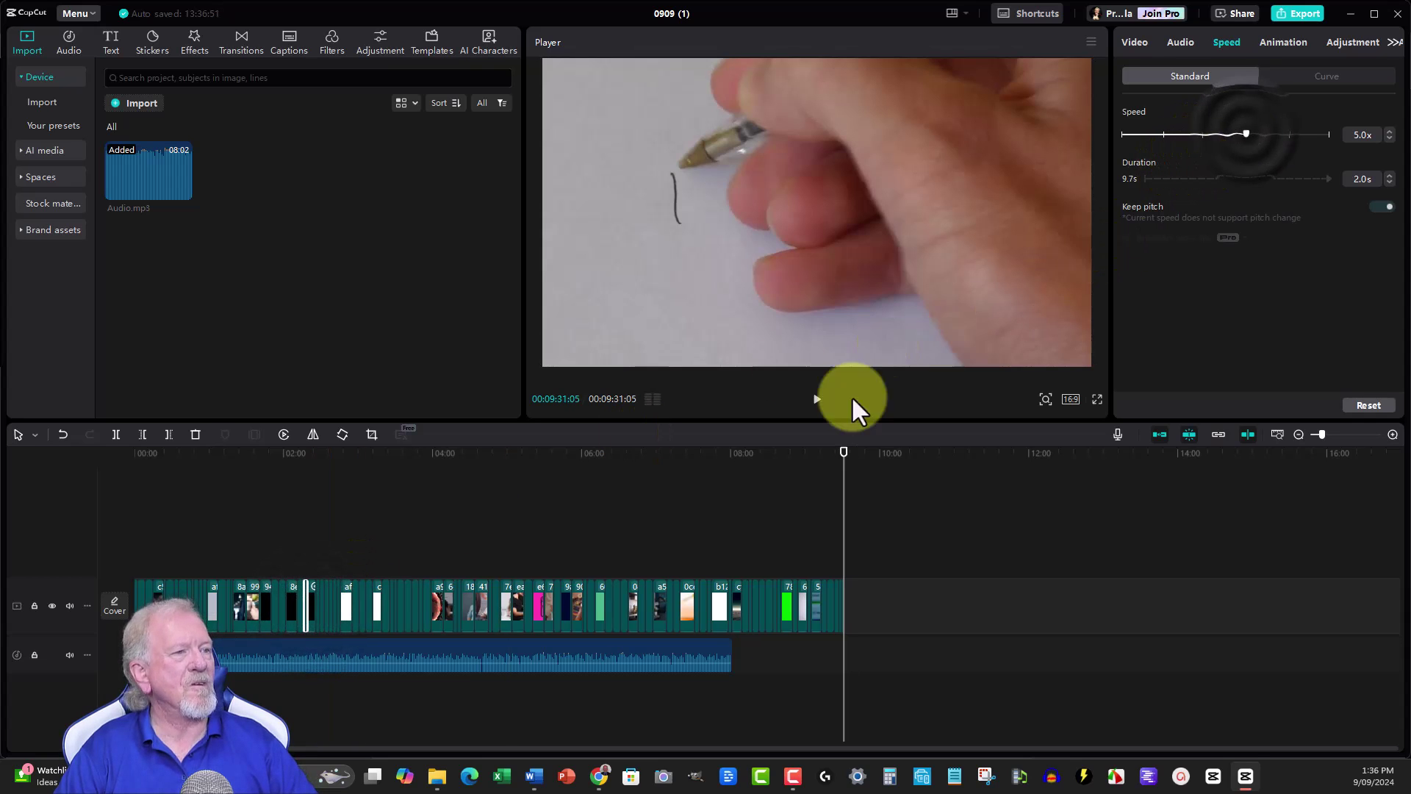
pyautogui.click(437, 605)
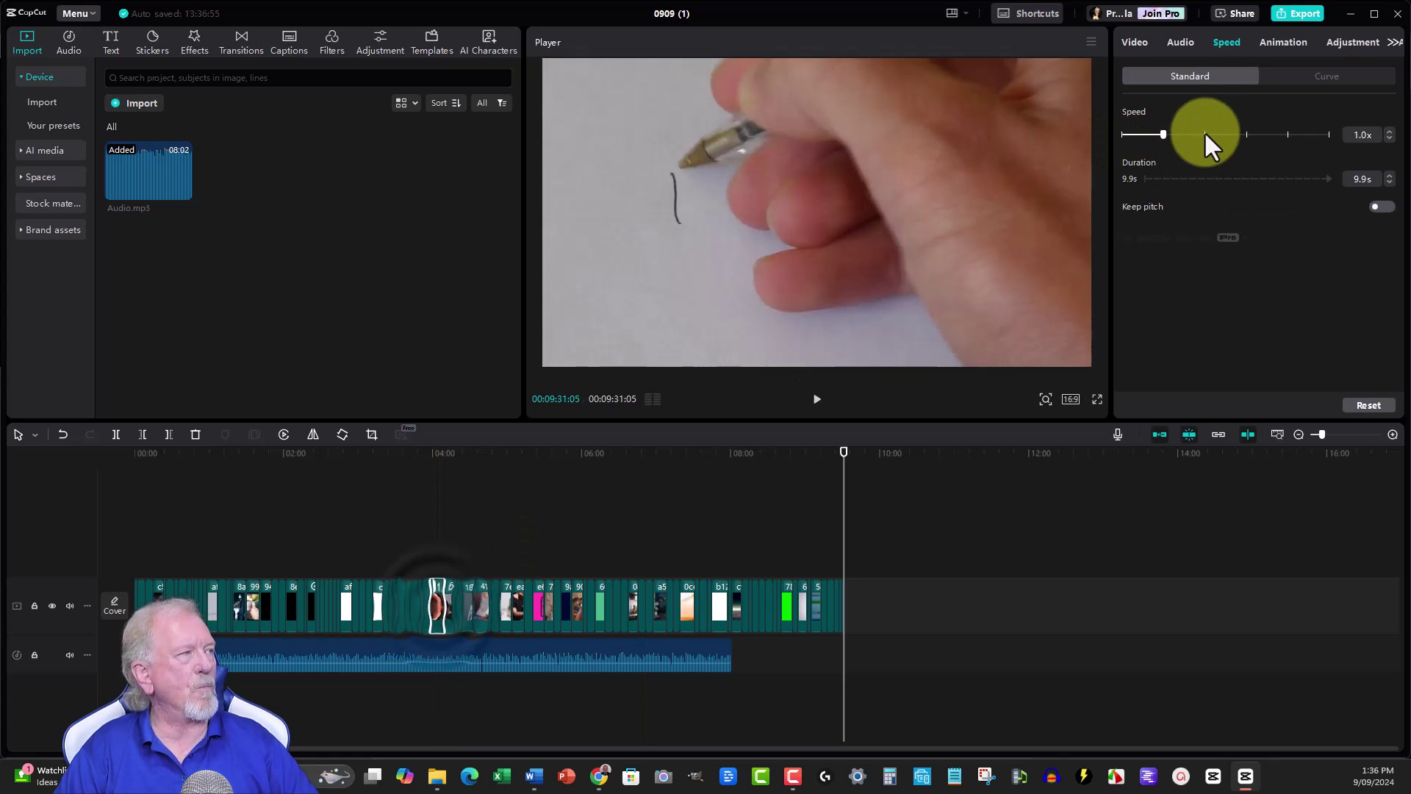
pyautogui.click(1245, 134)
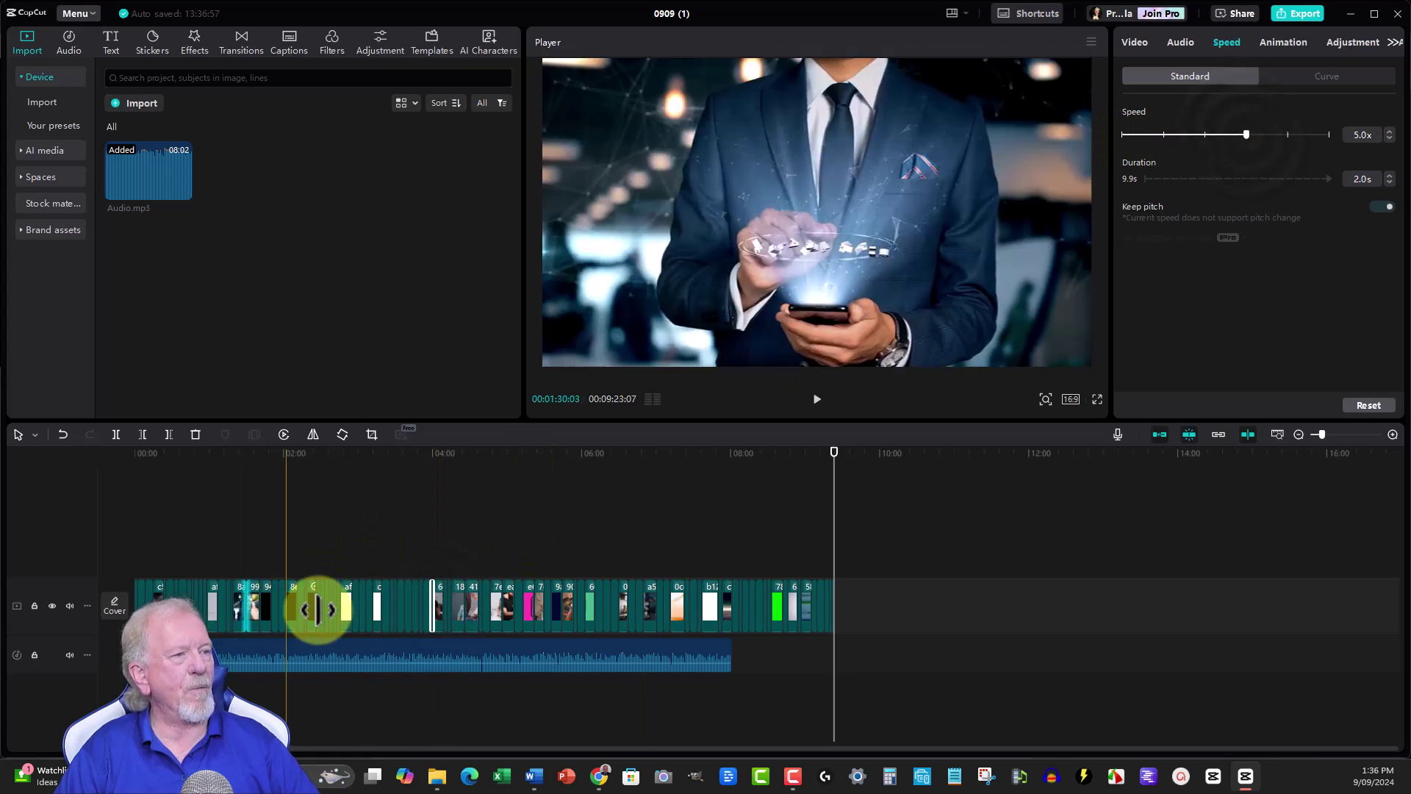
pyautogui.click(341, 602)
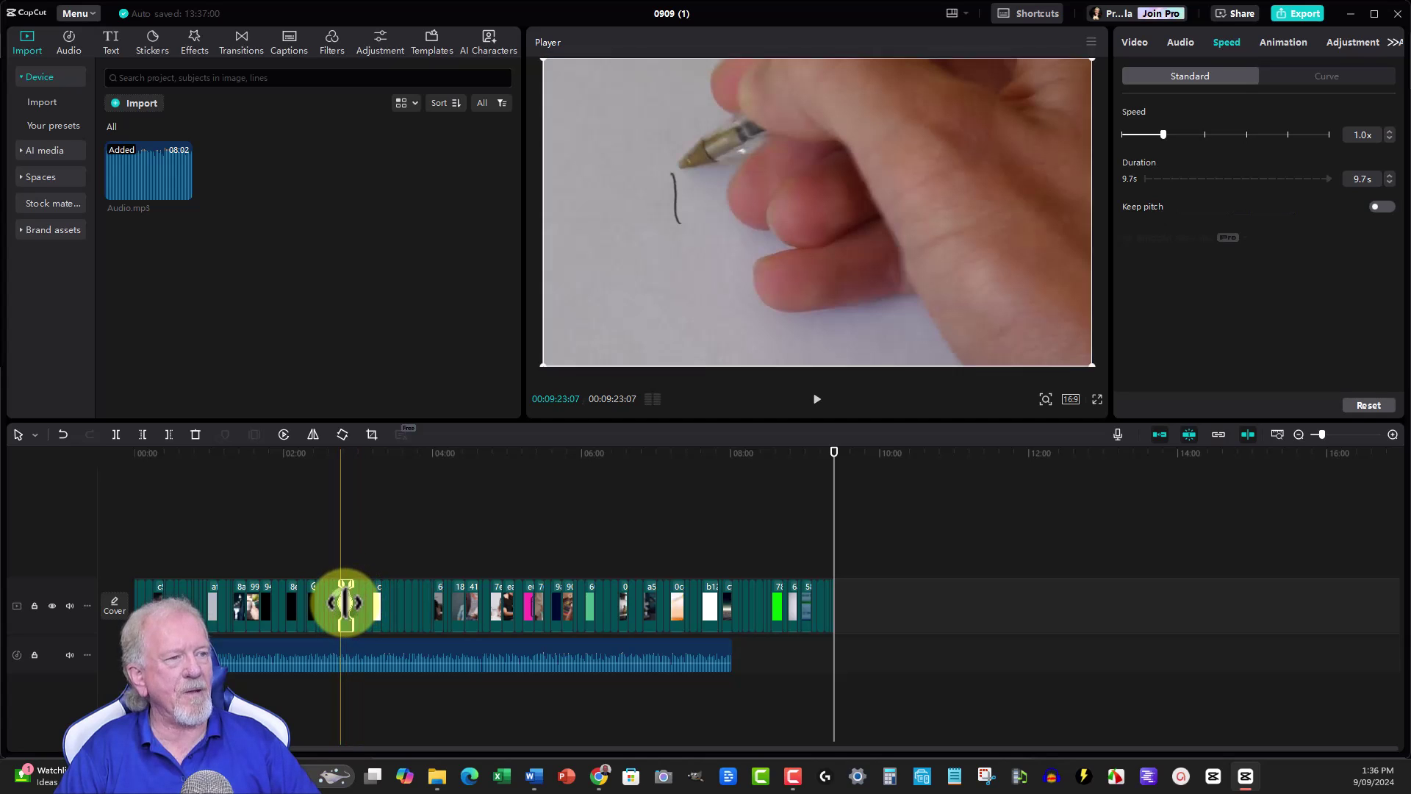
pyautogui.click(1246, 133)
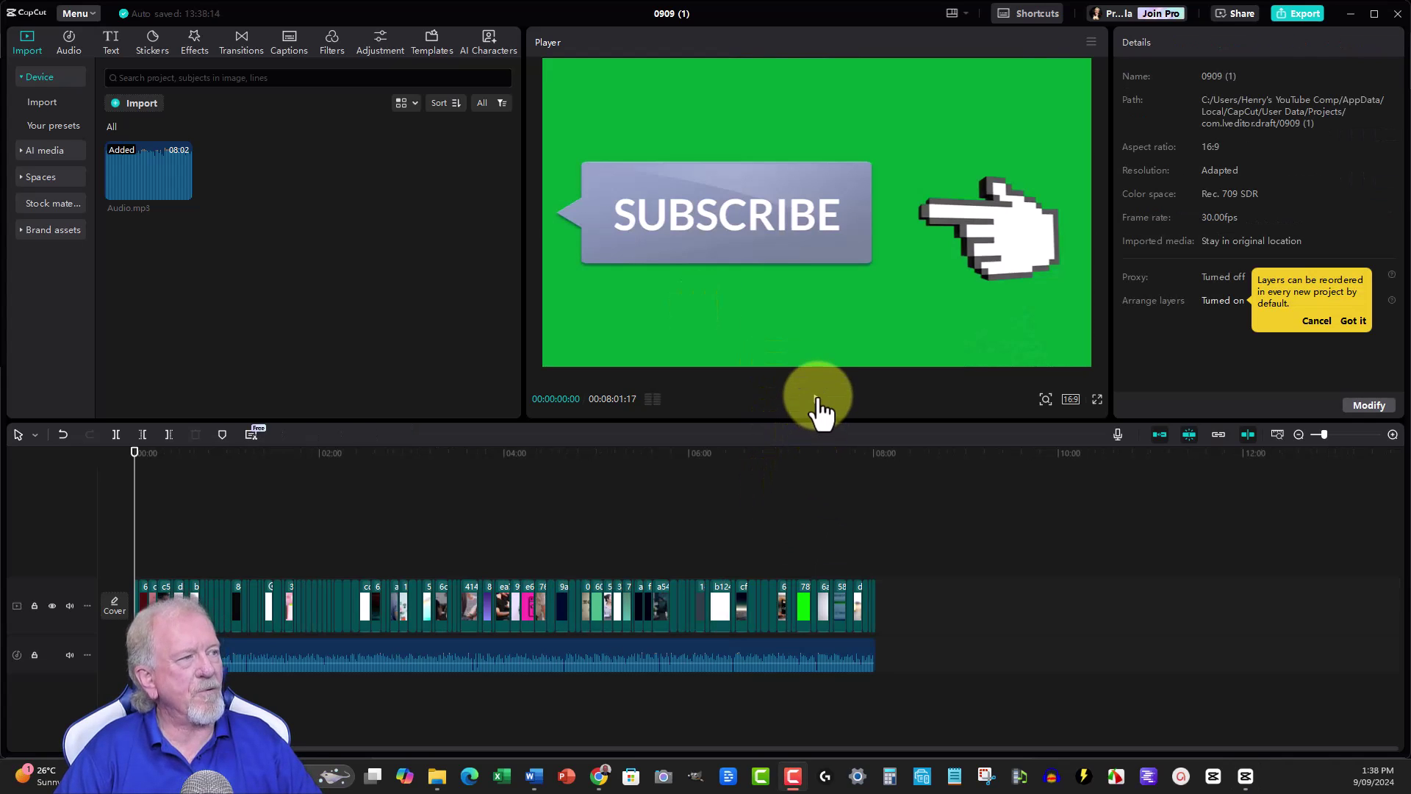
# Preview the video up to the 'Thank You For Watching' screen and dismiss the layers tip.
pyautogui.click(819, 400)
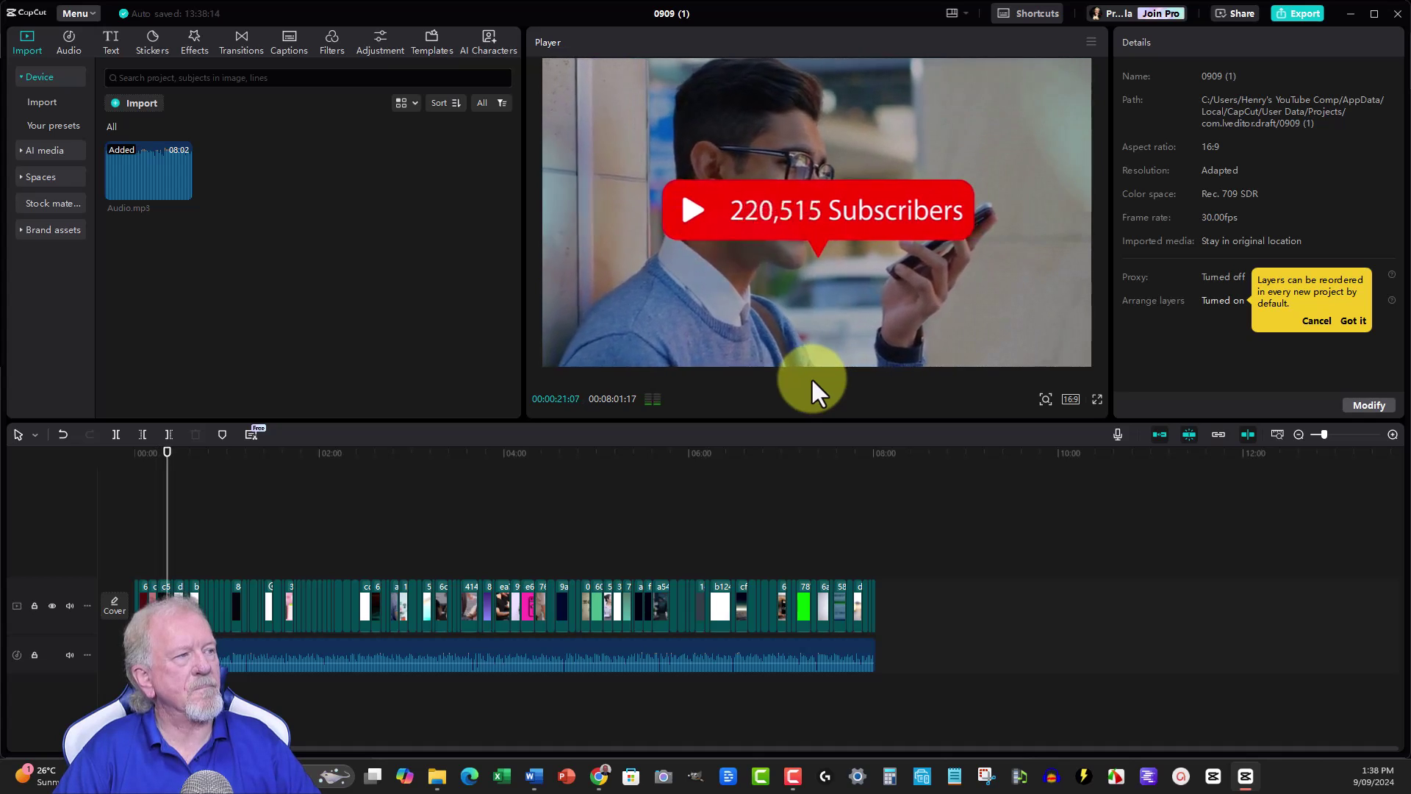
pyautogui.click(818, 398)
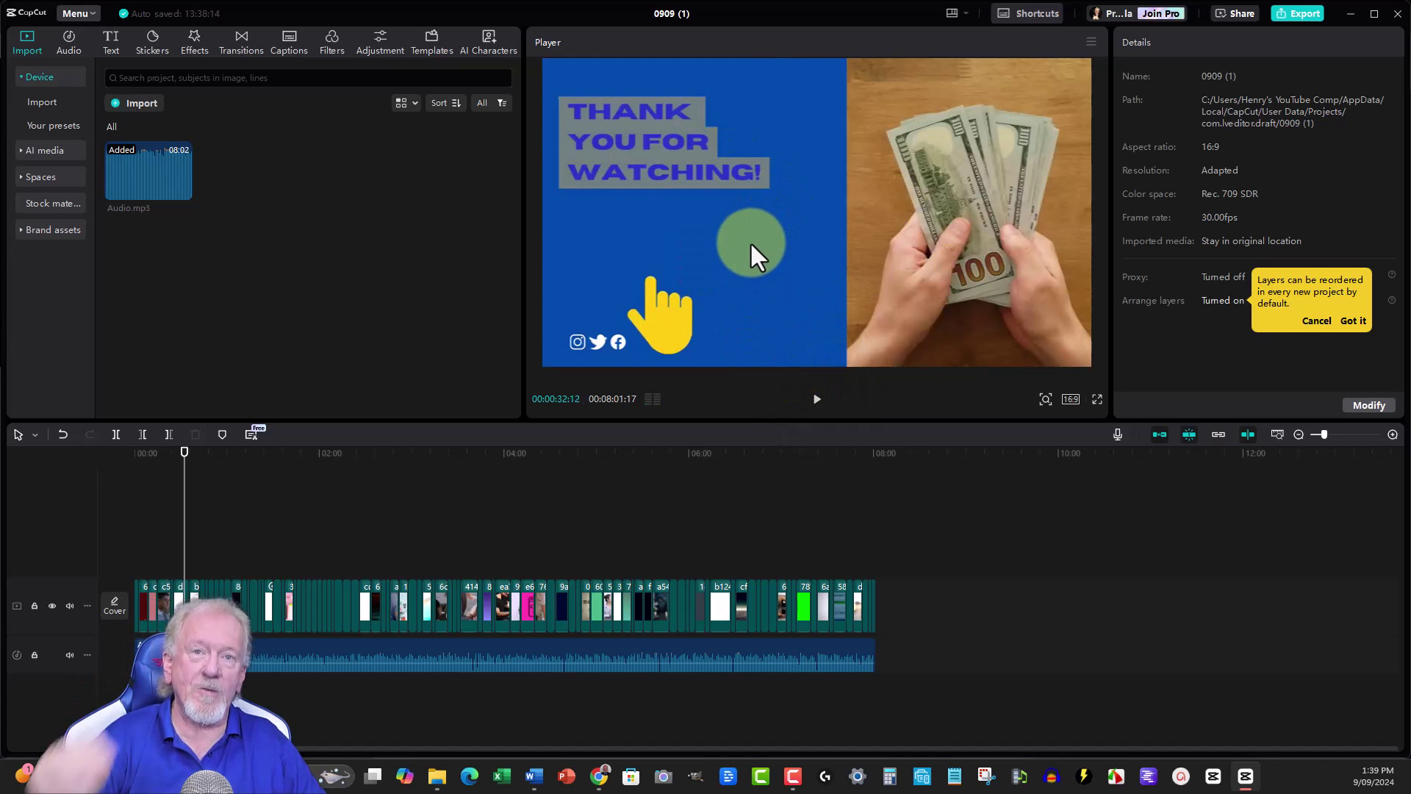
pyautogui.click(1355, 323)
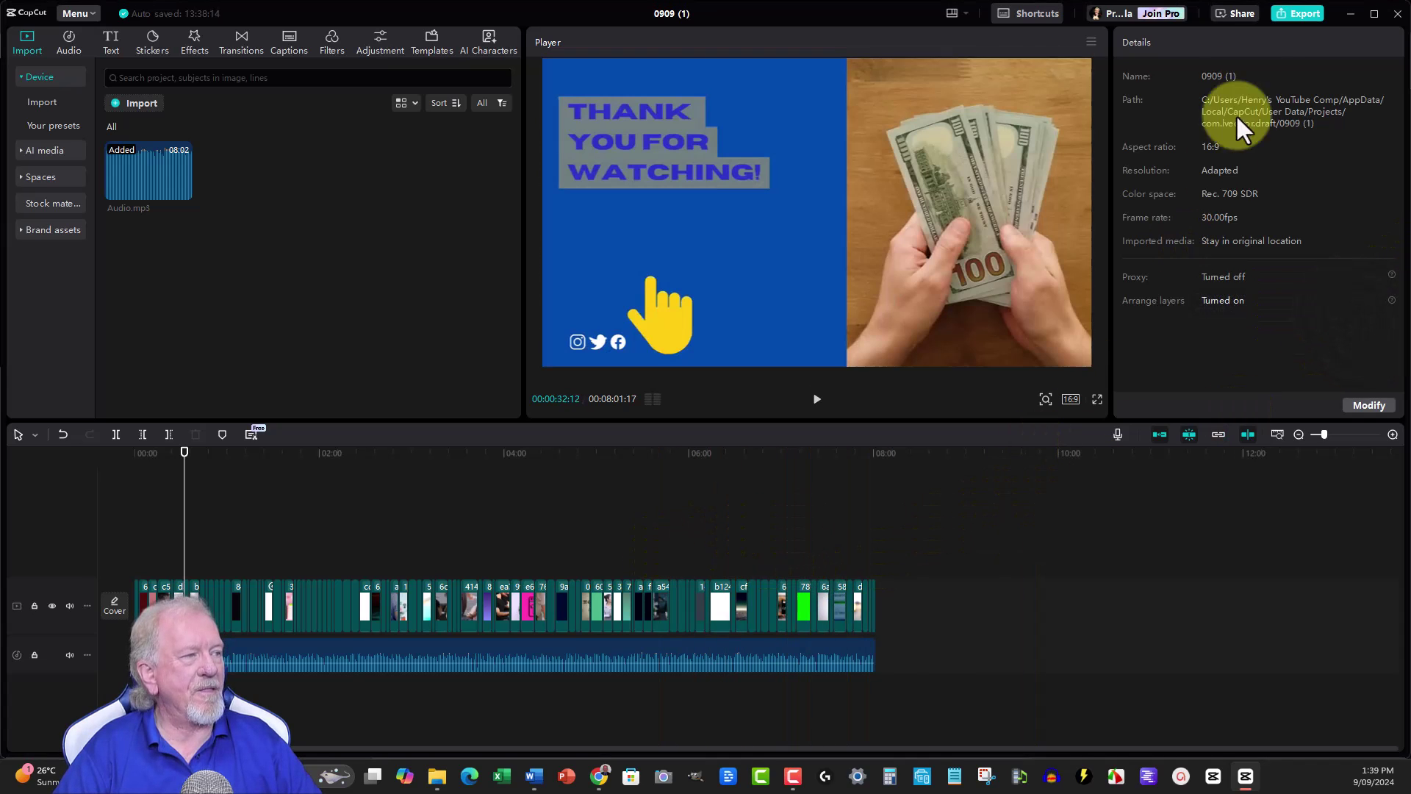
# Export 'YouTube Channel Before YPP' as a 1080p MP4 into the project folder.
pyautogui.click(1300, 13)
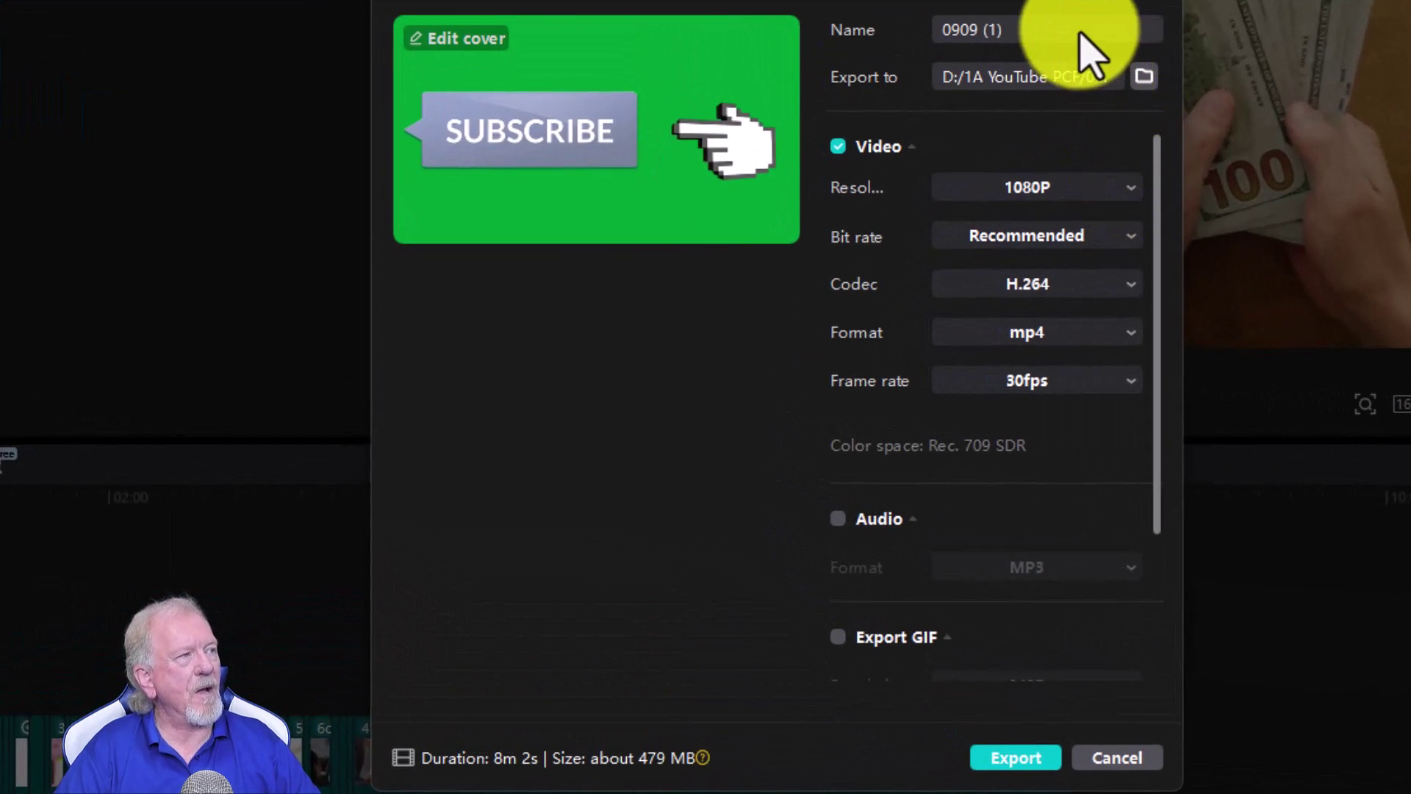
pyautogui.click(1147, 80)
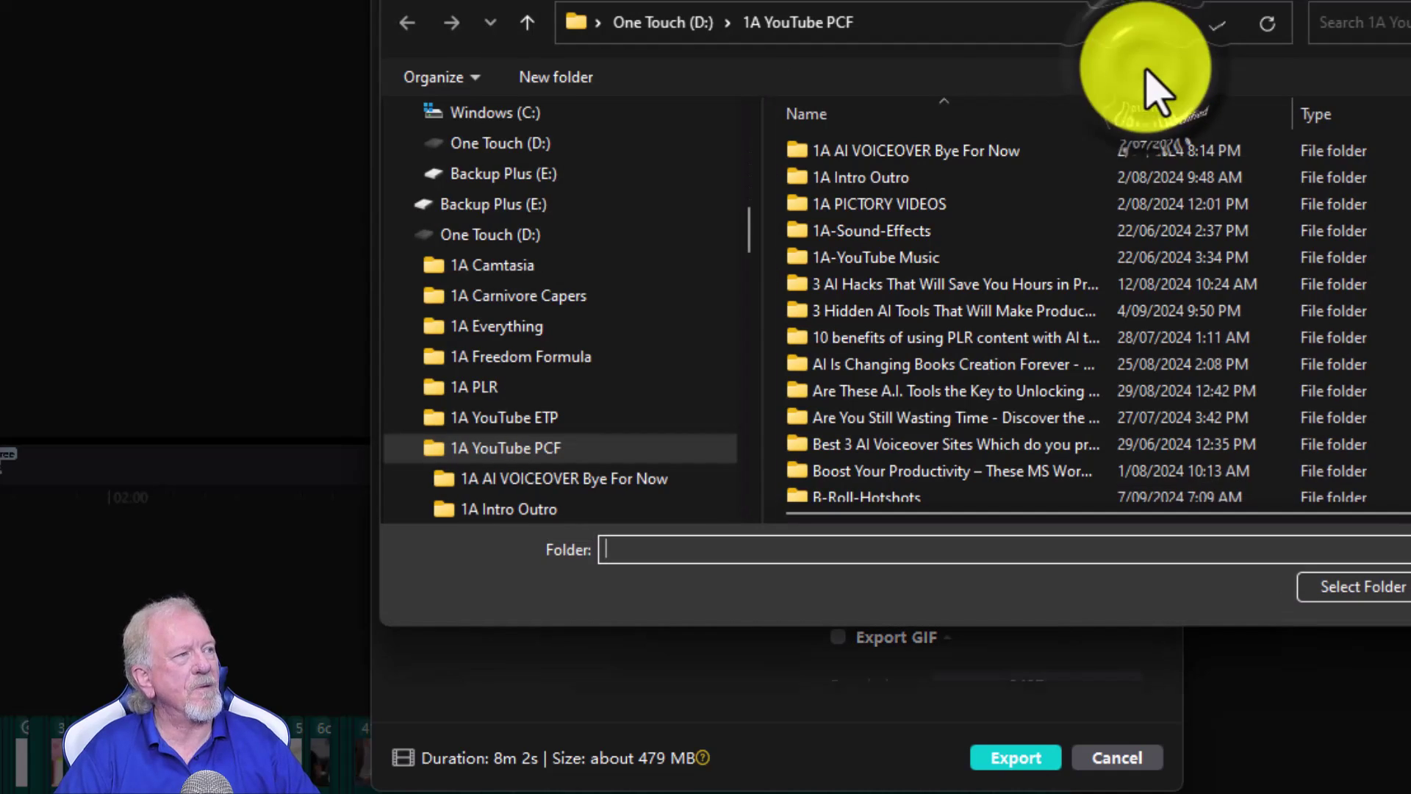
pyautogui.click(649, 25)
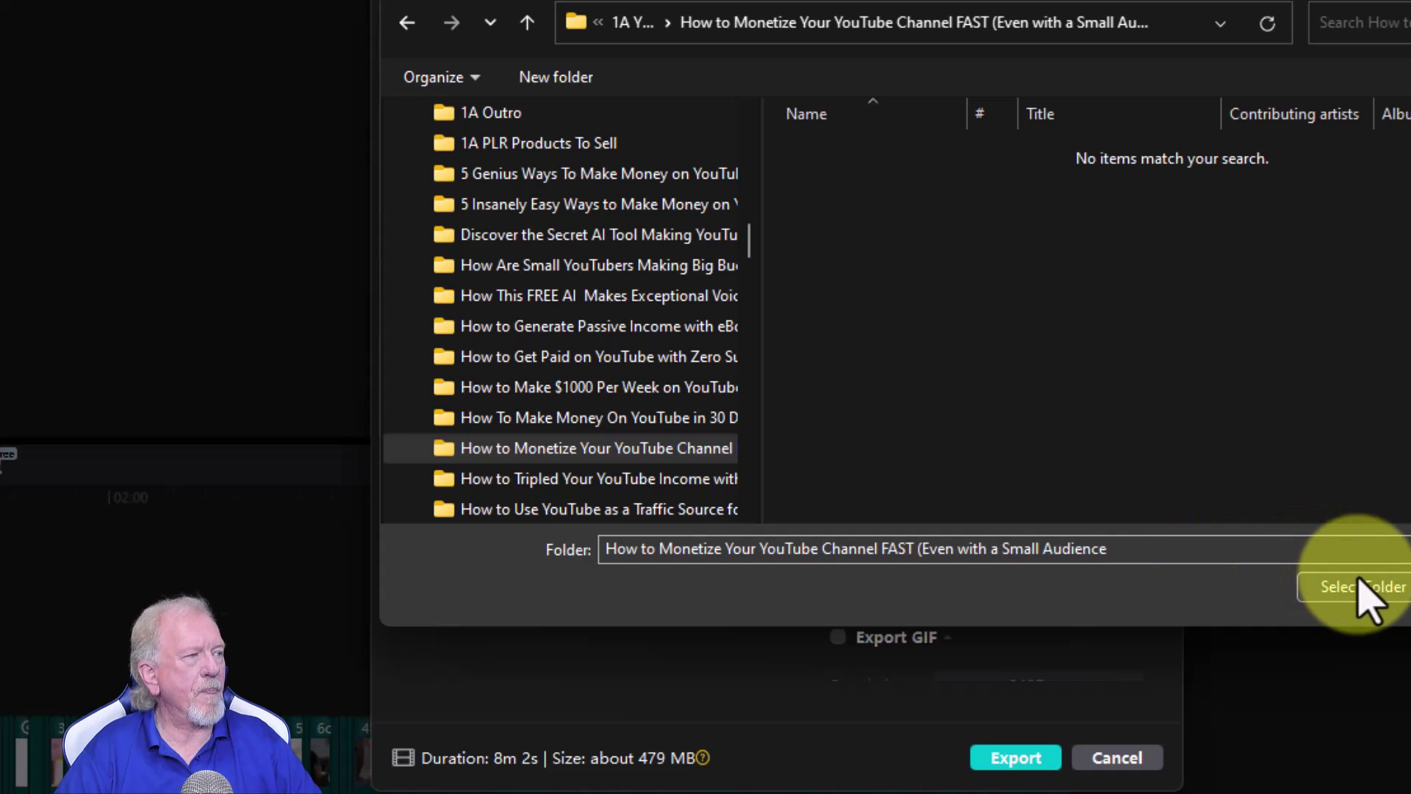
pyautogui.click(1366, 585)
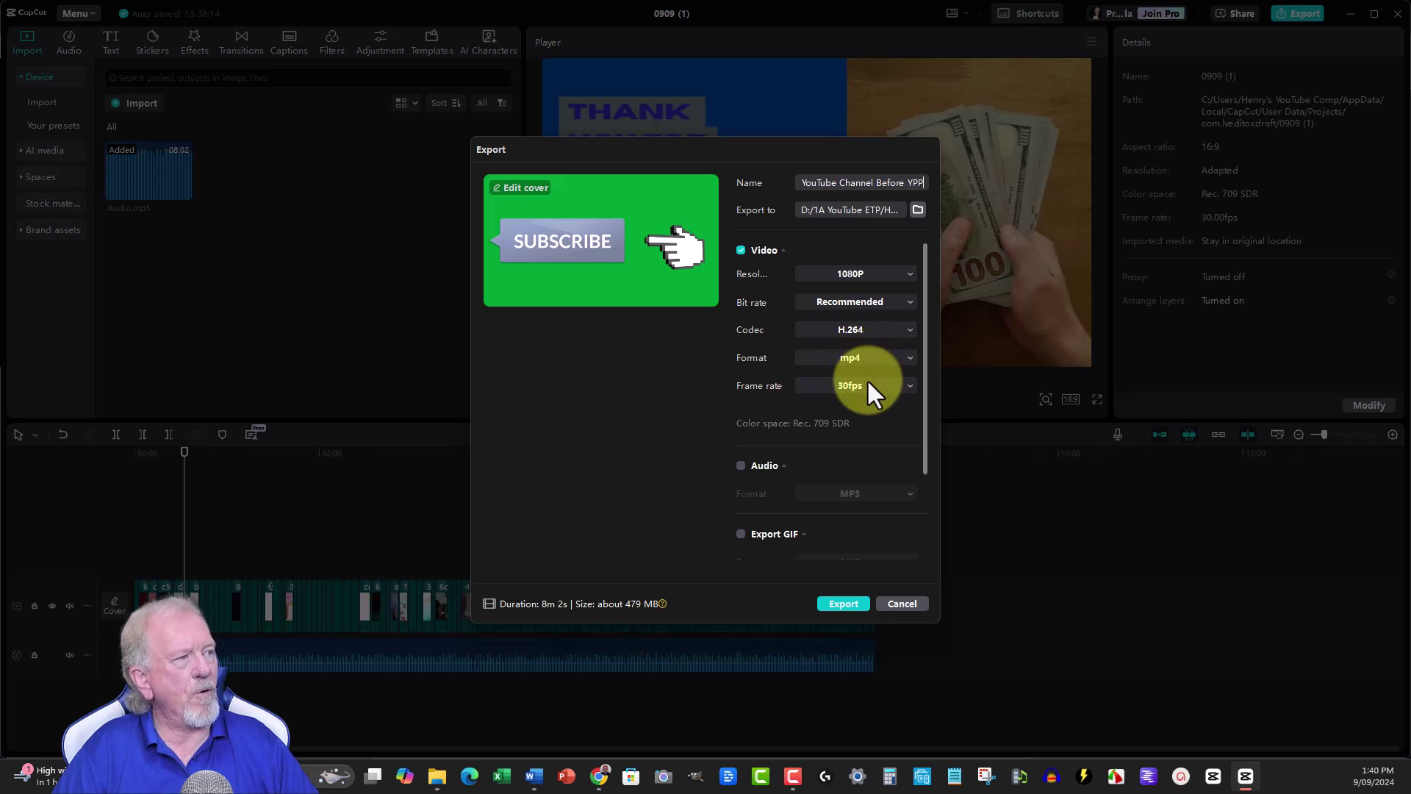
pyautogui.click(834, 602)
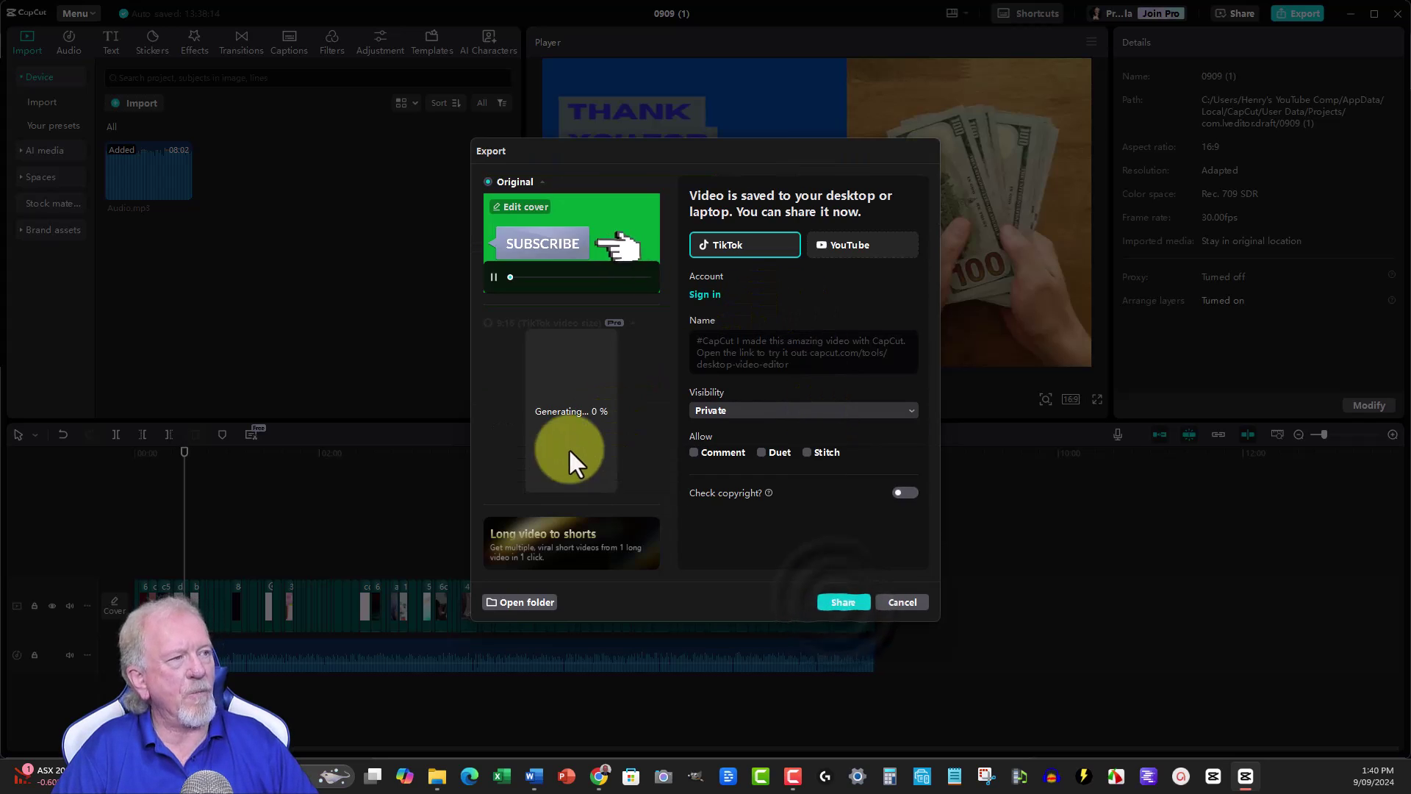
pyautogui.click(495, 279)
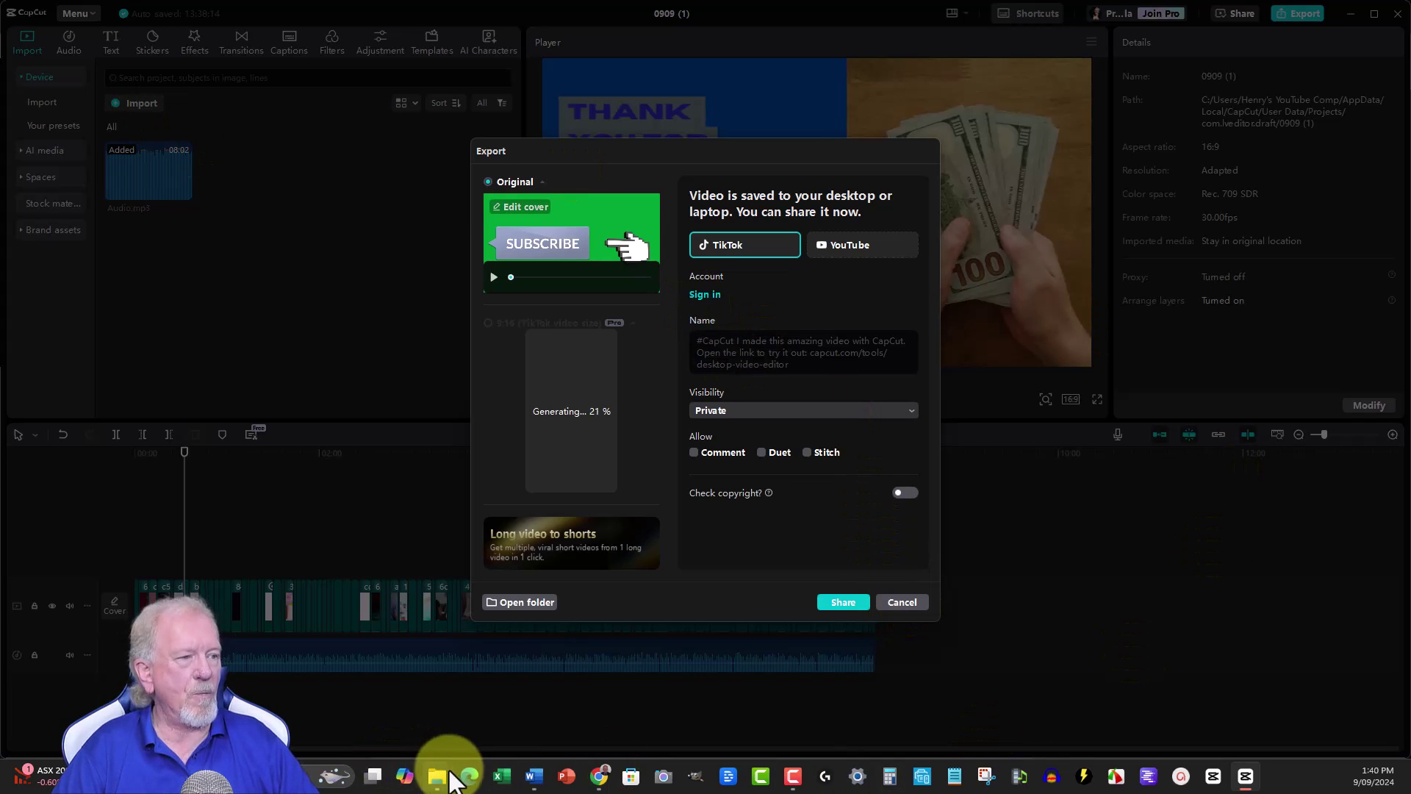
# Check the exported MP4 in the project folder, close Explorer, and cancel the export.
pyautogui.click(522, 712)
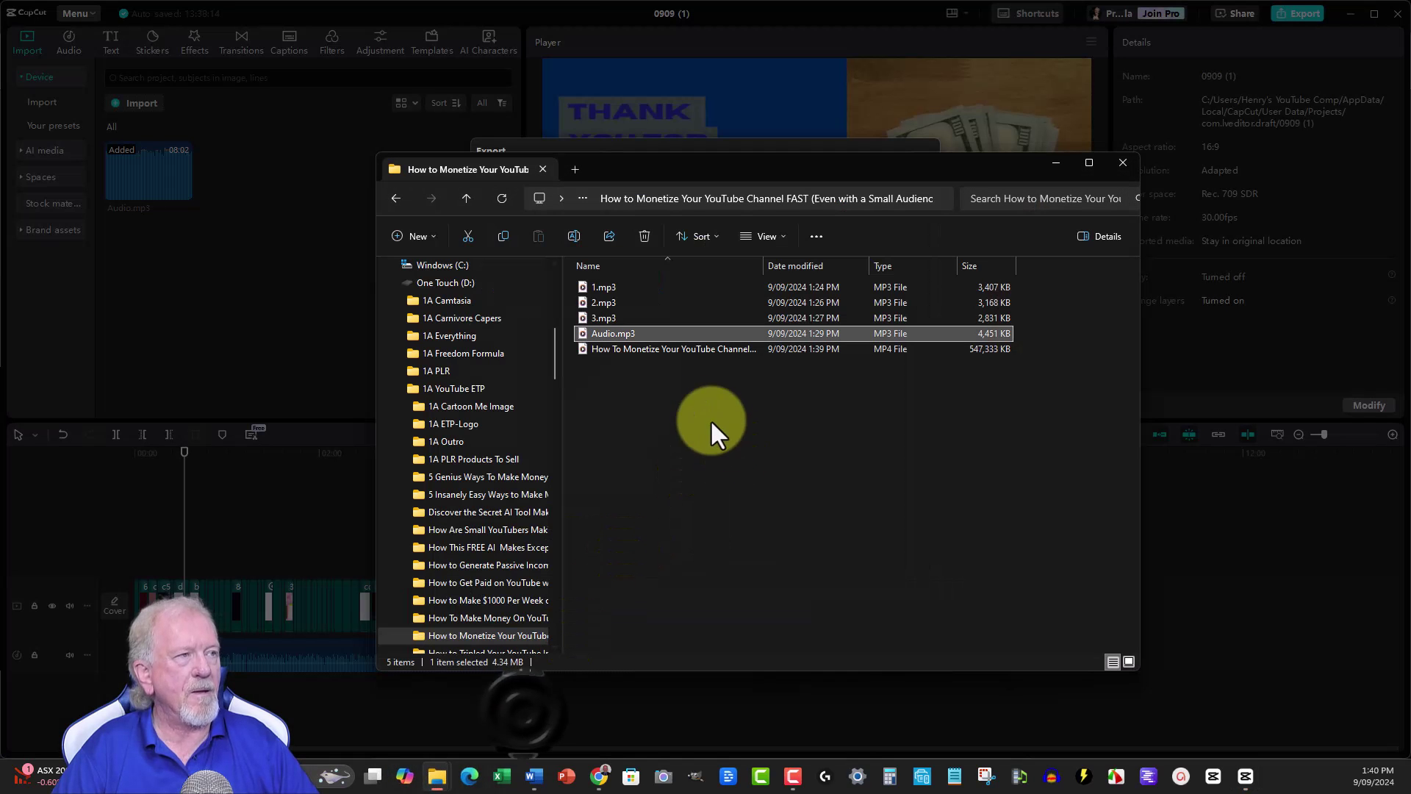
pyautogui.click(646, 412)
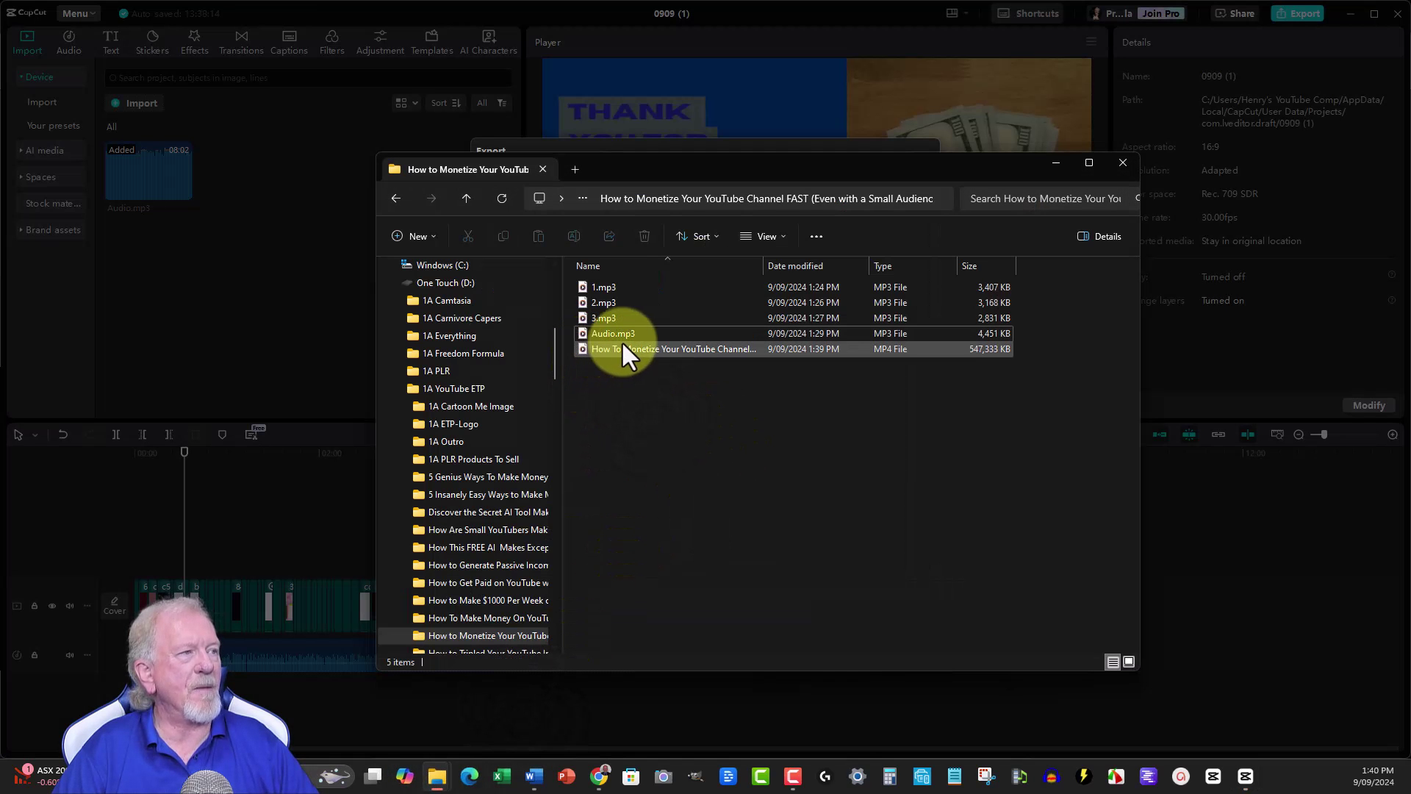
pyautogui.click(1054, 161)
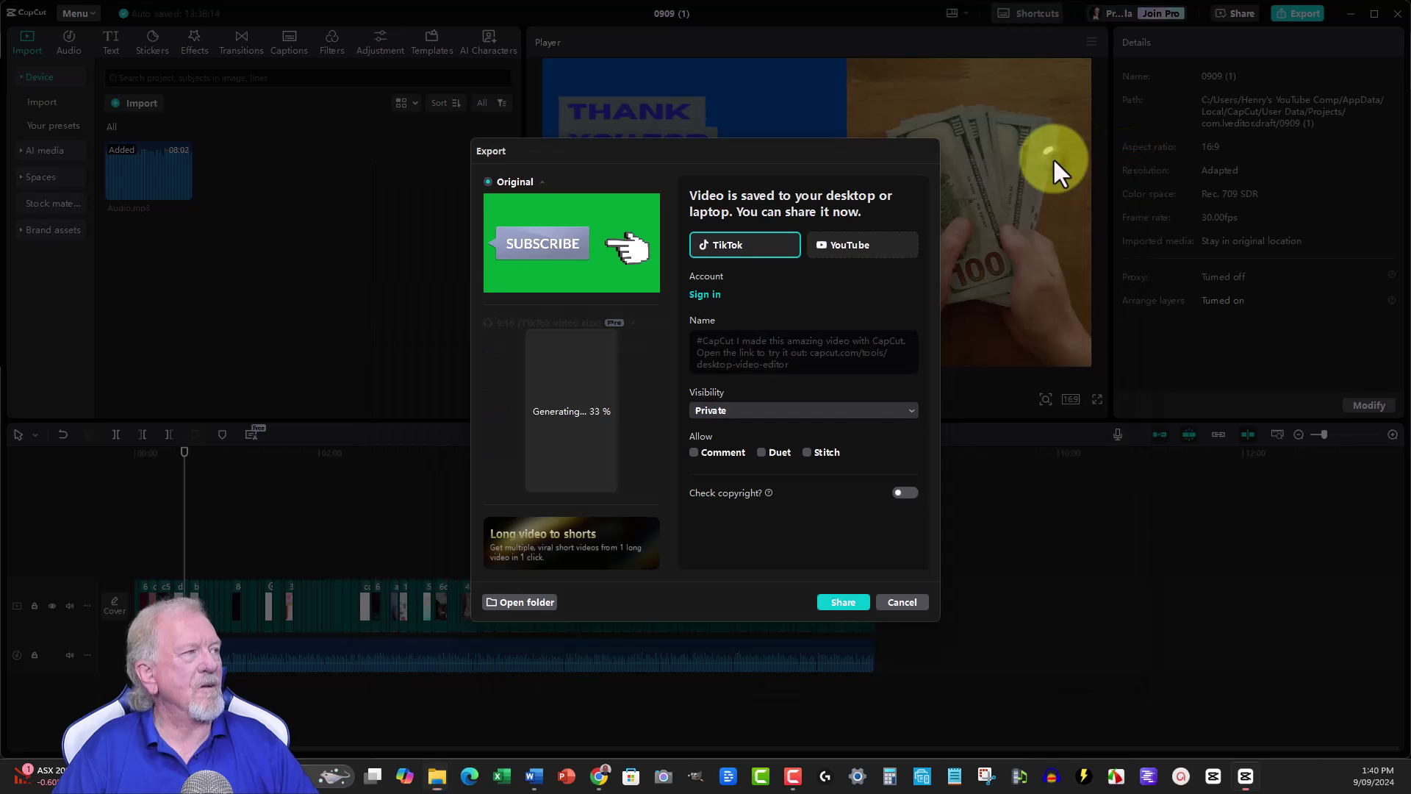
pyautogui.click(908, 599)
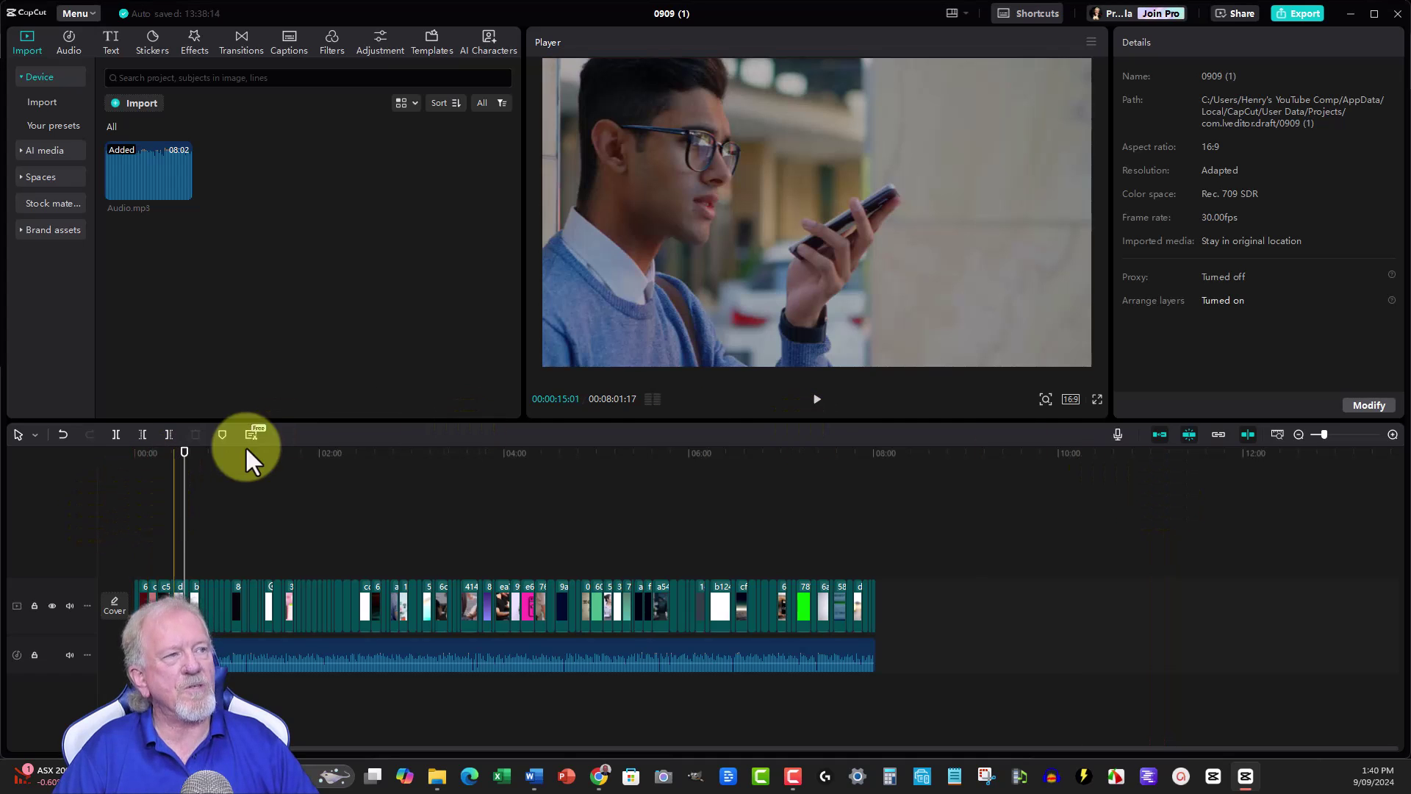
# Minimize CapCut and open YouTube Studio for Easy Tube Profits from the YouTube account menu.
pyautogui.click(1348, 11)
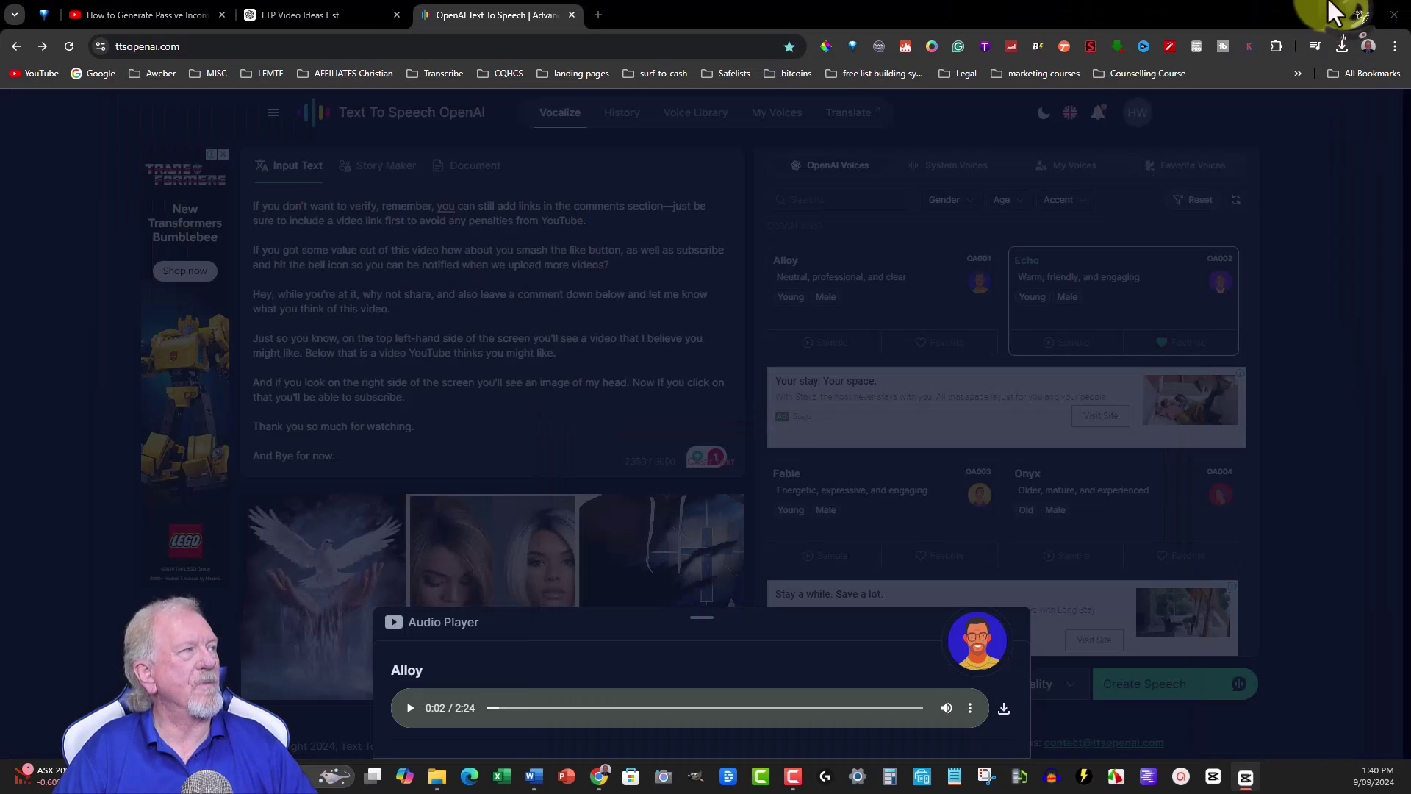
pyautogui.click(144, 15)
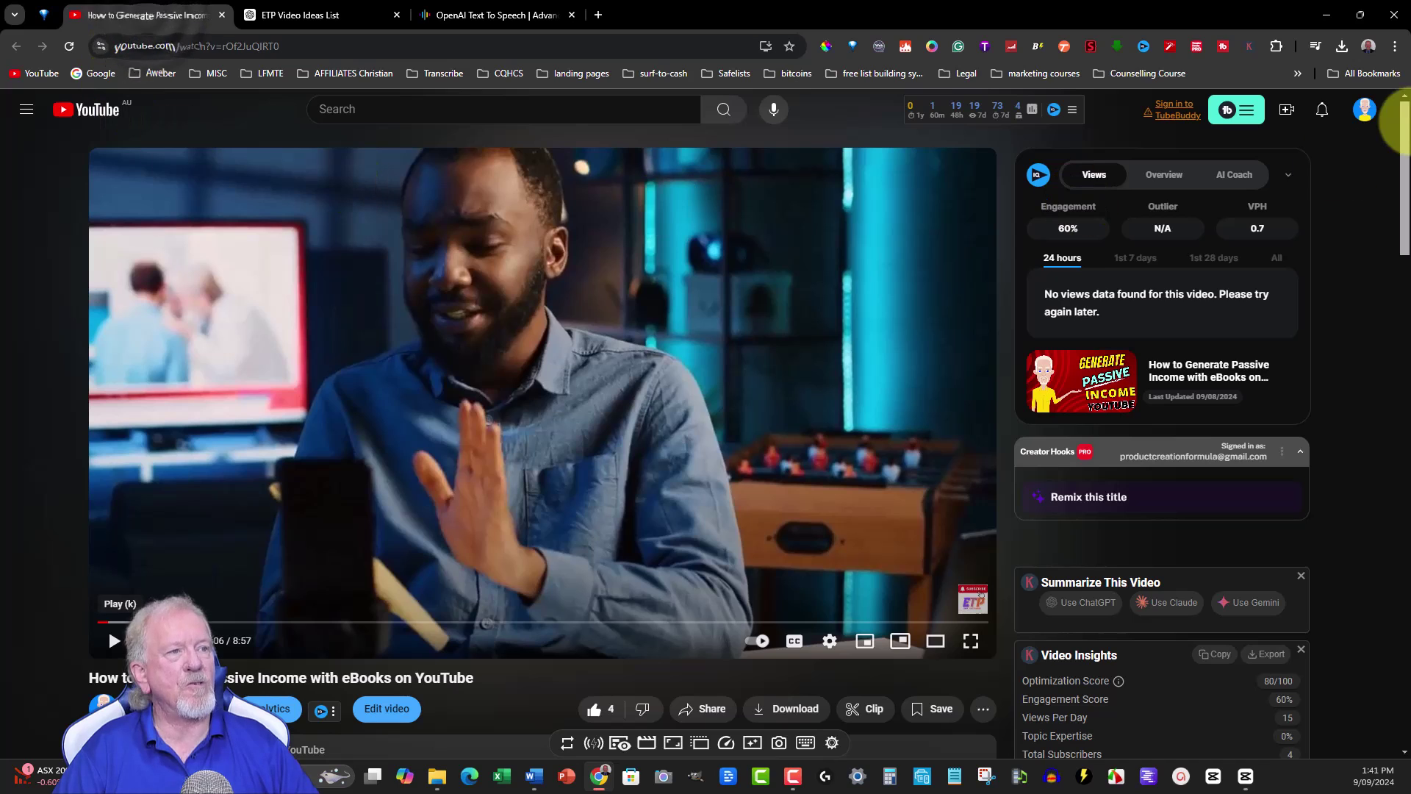
pyautogui.click(1365, 109)
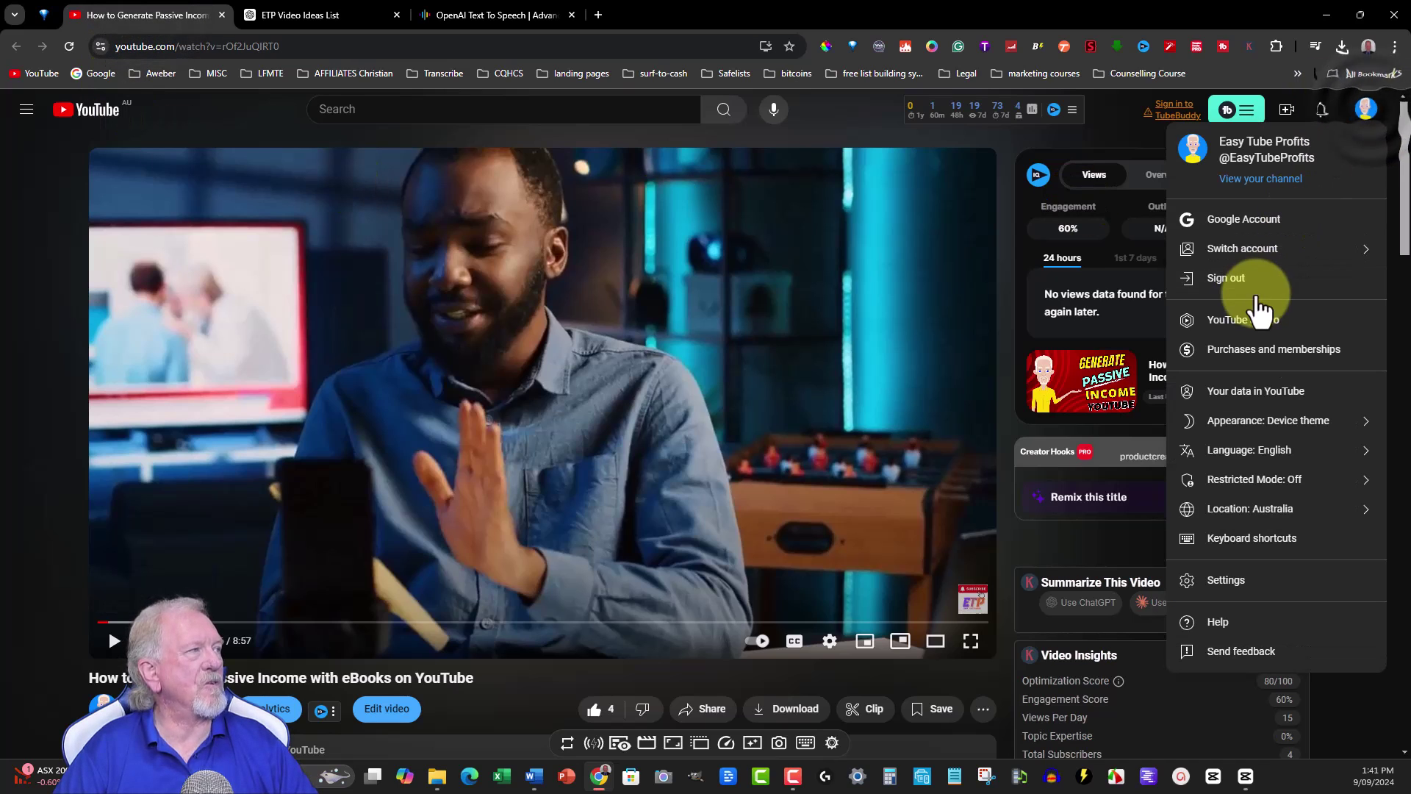
pyautogui.click(1241, 320)
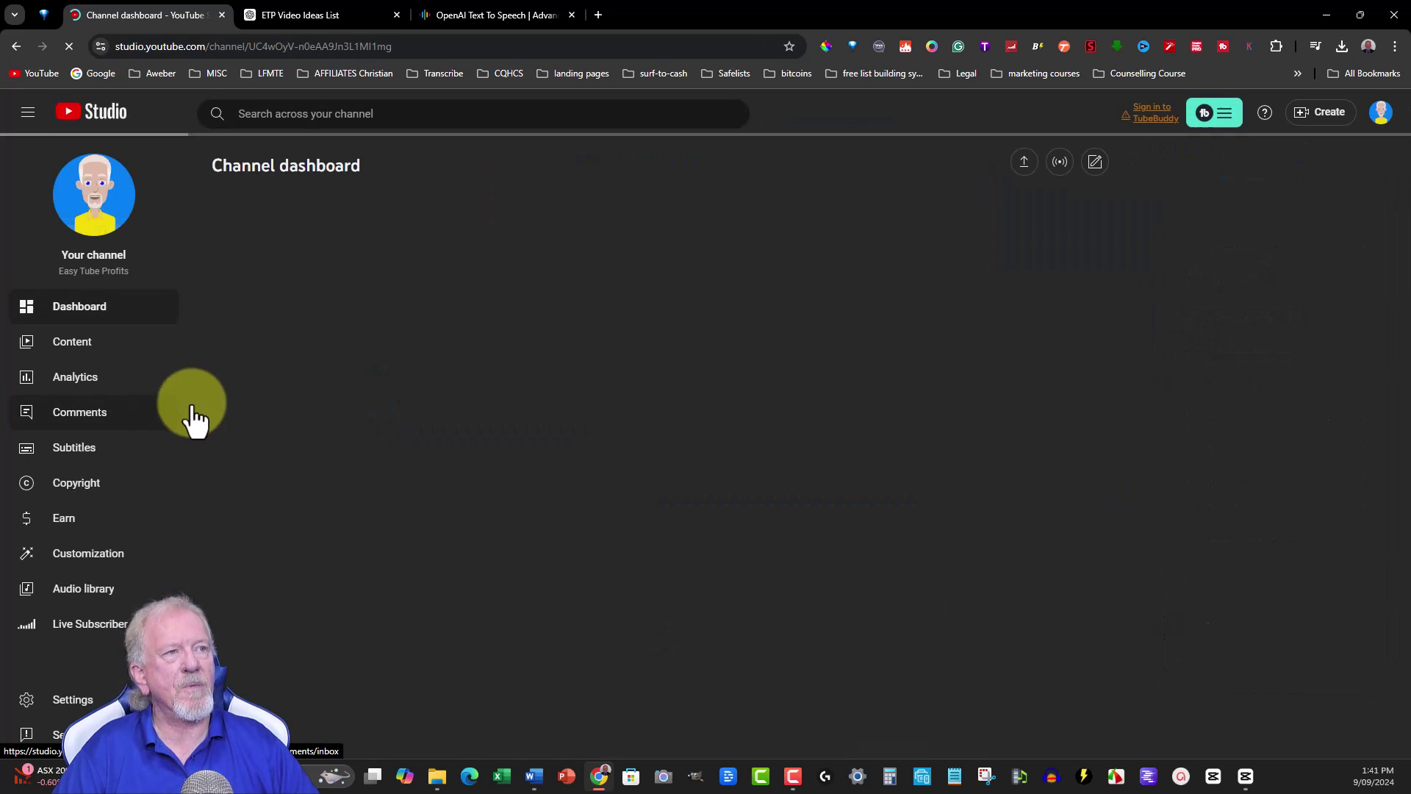
pyautogui.click(82, 595)
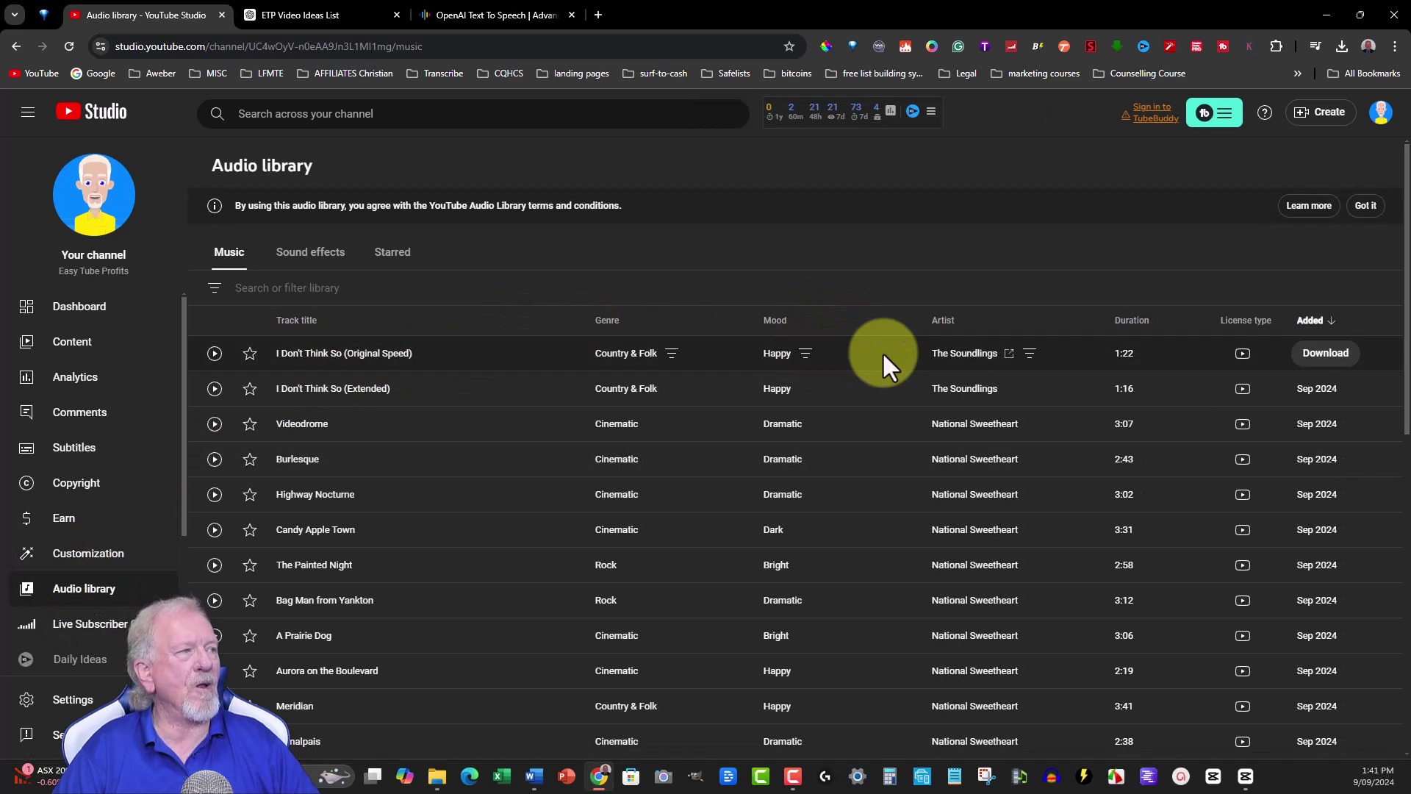
pyautogui.scroll(-4, 813, 367)
pyautogui.scroll(-2, 795, 375)
pyautogui.scroll(-1, 793, 372)
pyautogui.scroll(5, 793, 366)
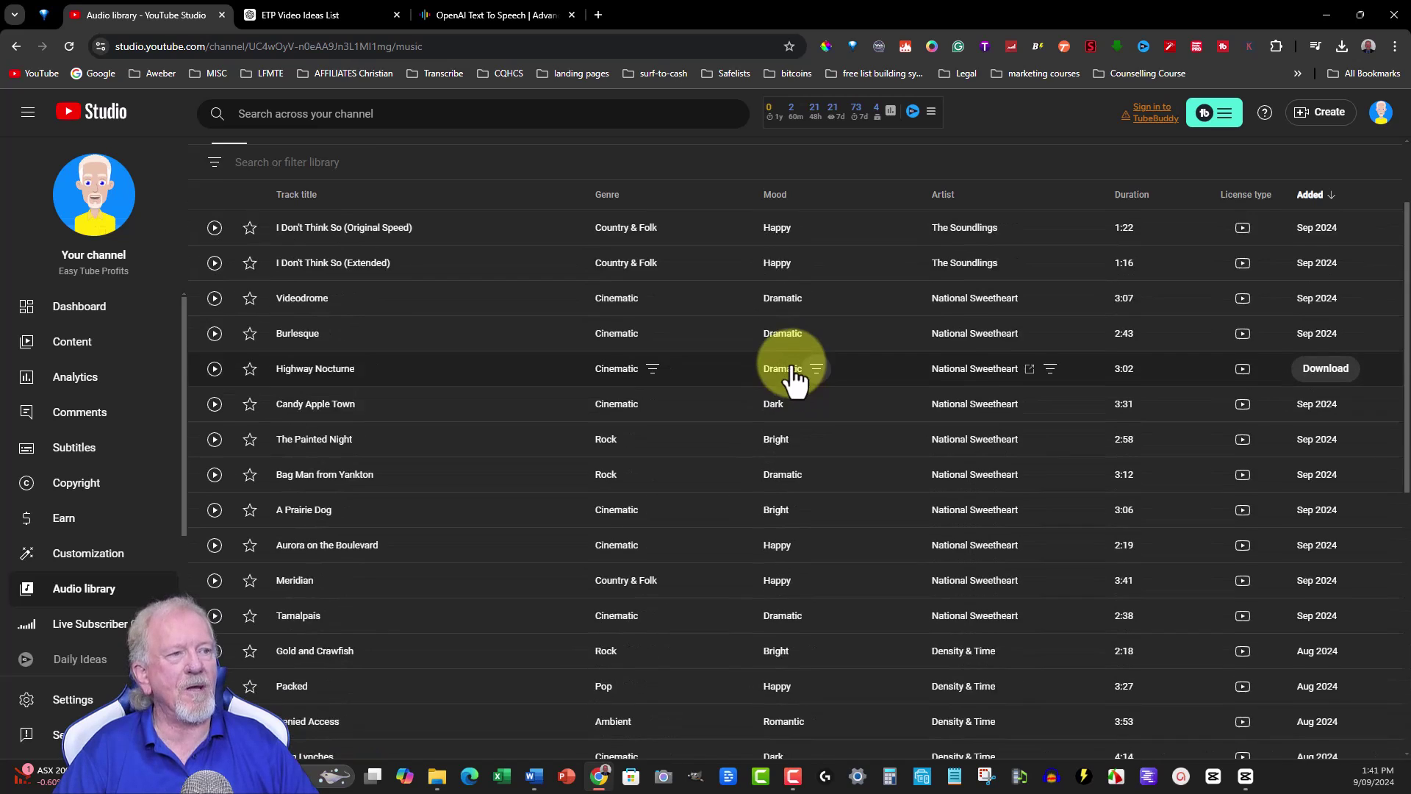
pyautogui.scroll(2, 789, 361)
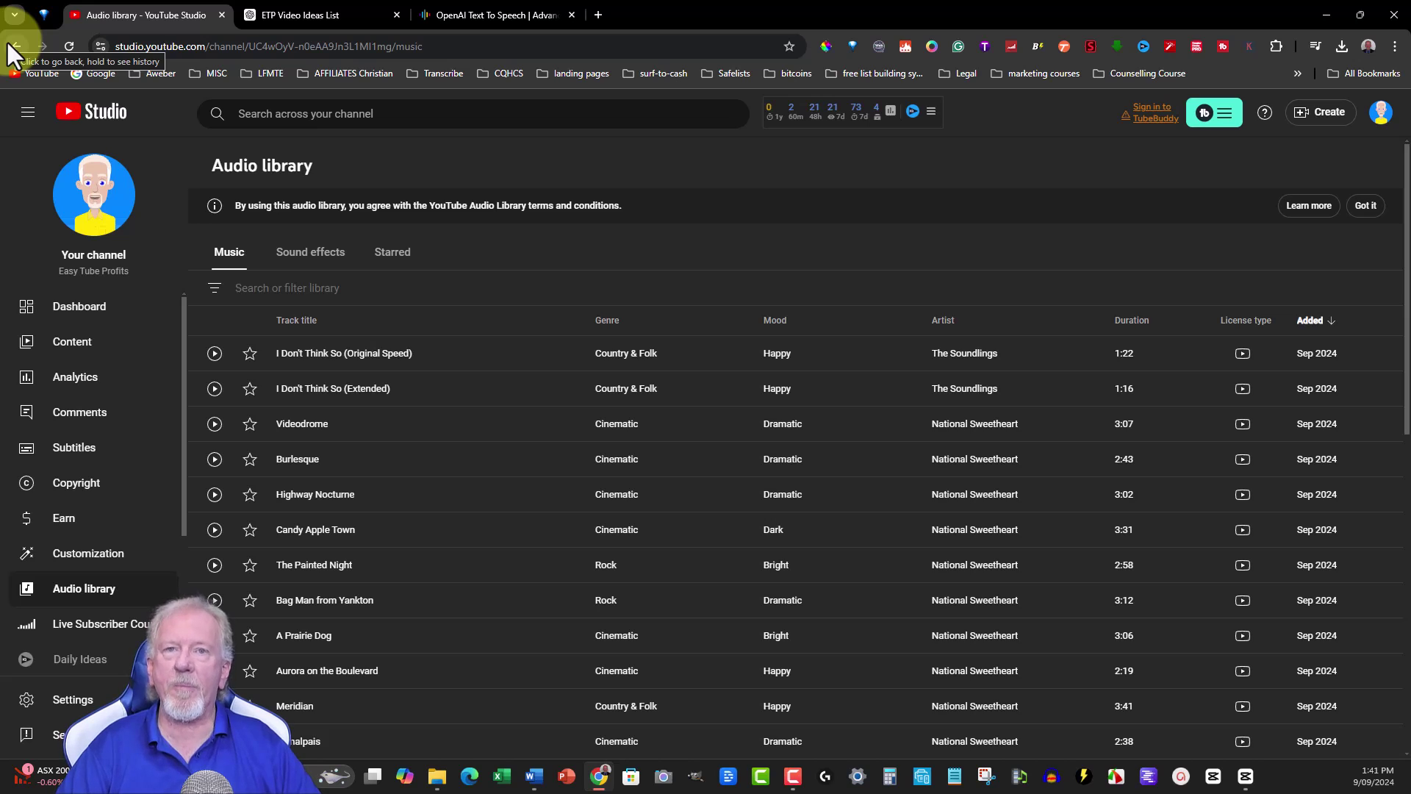
pyautogui.click(9, 44)
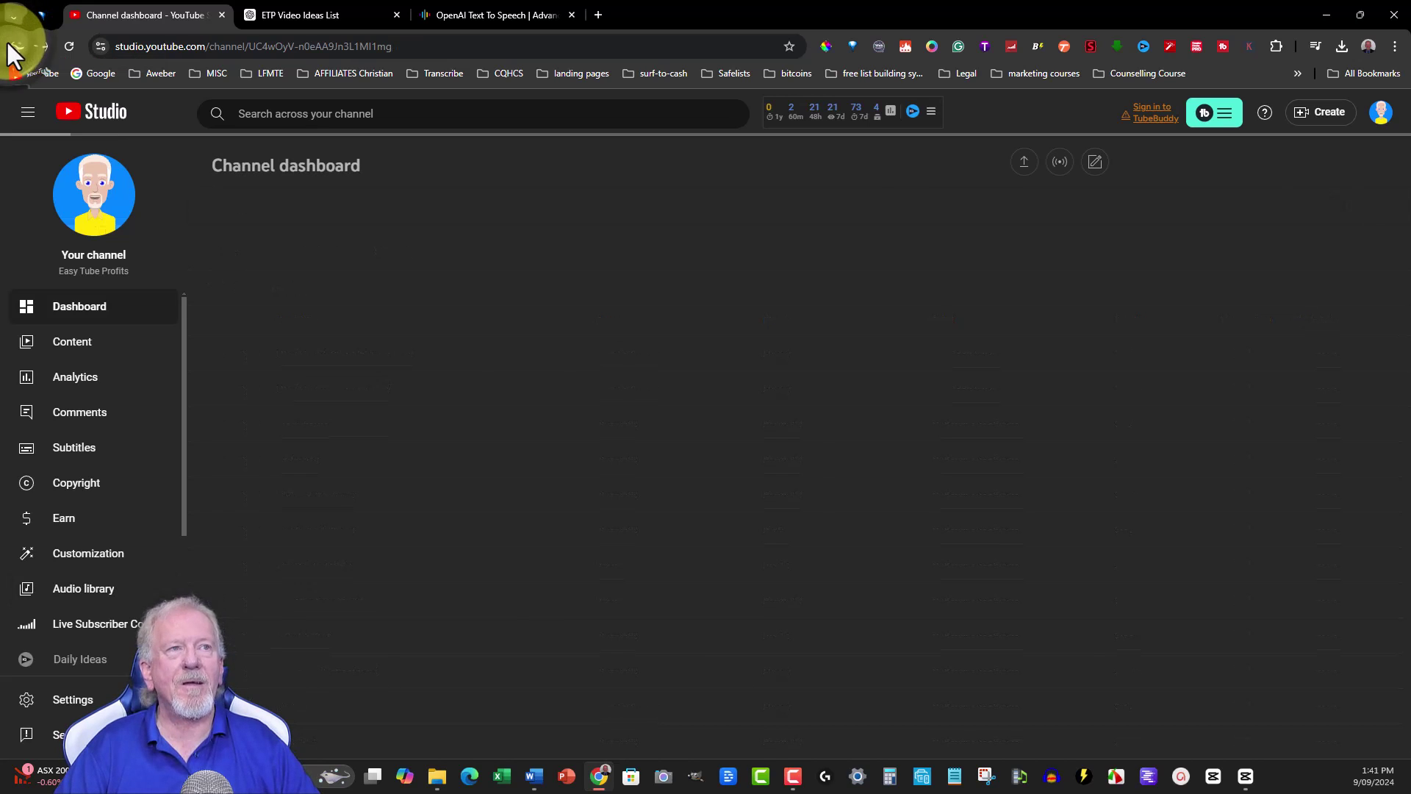